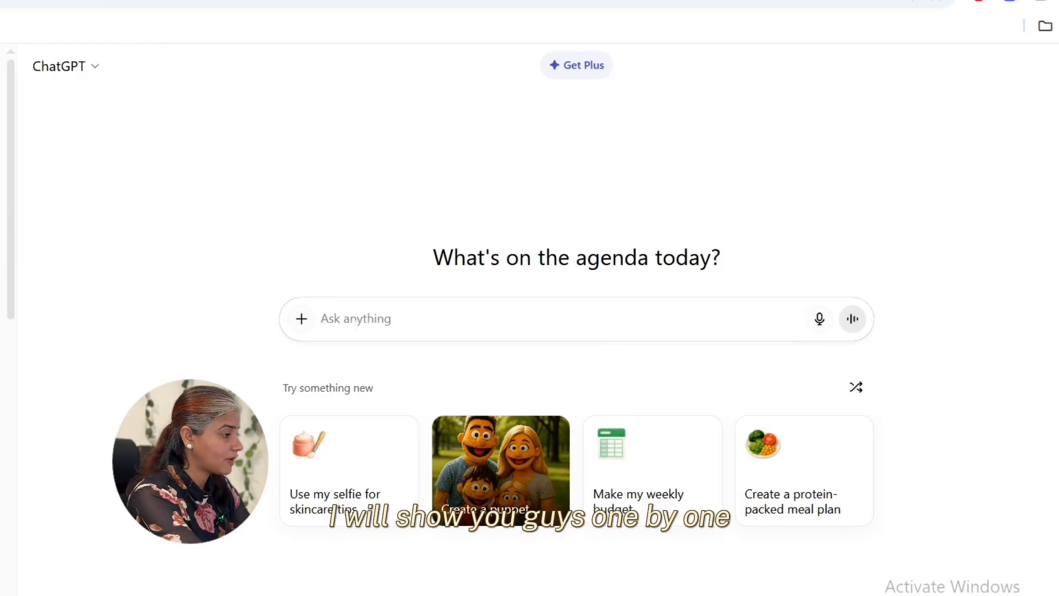
# Enter a prompt asking a parenting coach and bestselling author to write a complete eBook on "Positive Parenting in Today's Busy World (10–12 chapters)"
pyautogui.write('You are a professional parenting coach and bestselling author. Write a complete eBook on Positive Parenting in Today’s Busy World (10–12 chapters). Use a warm, conversational tone with relatable stories, practical tips, and modern strategies like emotional intelligence, screen time balance, mindful parenting, and raising resilient kids. End each chapter with key takeaways. Optimize for keywords like positive parenting, modern parenting, parenting tips, raising resilient kids')
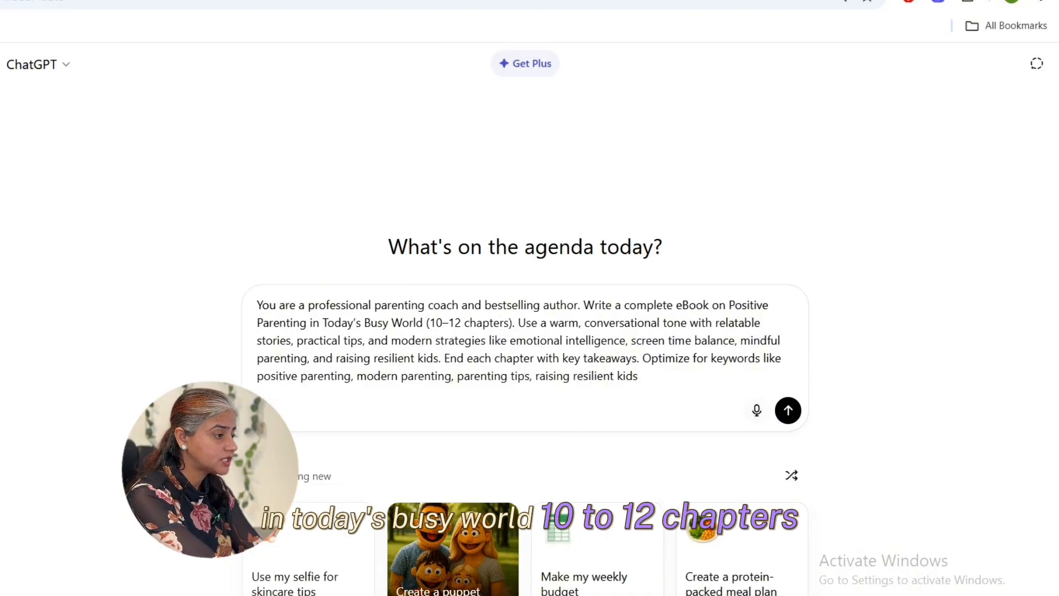
# Replace "(10–12 chapters)" in the prompt with "mini guide for 5-10 pages" and send the prompt
pyautogui.click(513, 322)
pyautogui.press('BackSpace')
pyautogui.press('BackSpace')
pyautogui.press('BackSpace')
pyautogui.press('BackSpace')
pyautogui.press('BackSpace')
pyautogui.press('BackSpace')
pyautogui.press('BackSpace')
pyautogui.press('BackSpace')
pyautogui.press('BackSpace')
pyautogui.press('BackSpace')
pyautogui.press('BackSpace')
pyautogui.press('BackSpace')
pyautogui.press('BackSpace')
pyautogui.press('BackSpace')
pyautogui.press('BackSpace')
pyautogui.press('BackSpace')
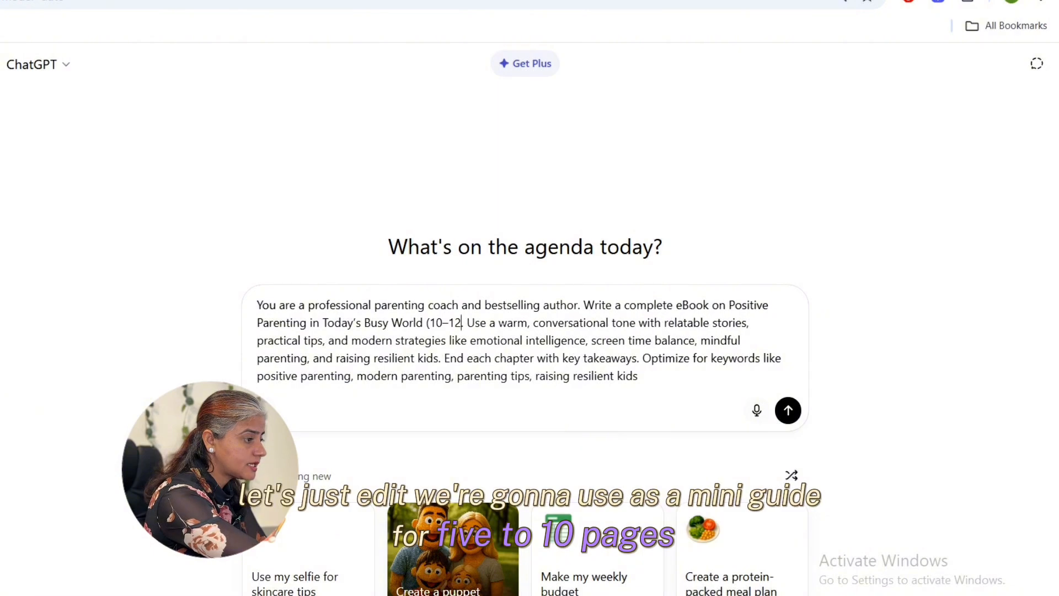
pyautogui.write('mini guide ')
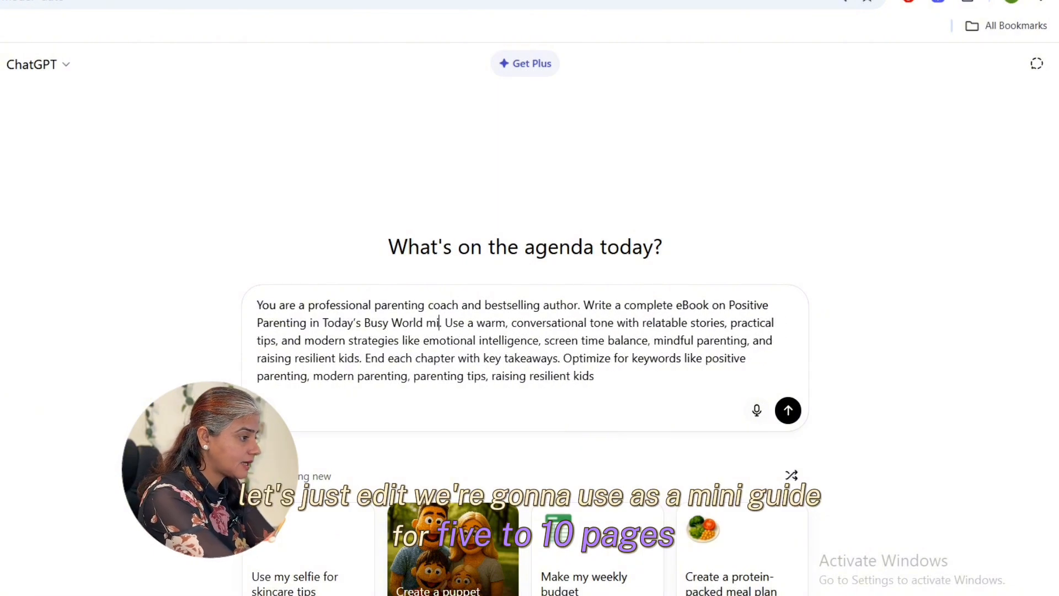
pyautogui.write('for 5-10 pa')
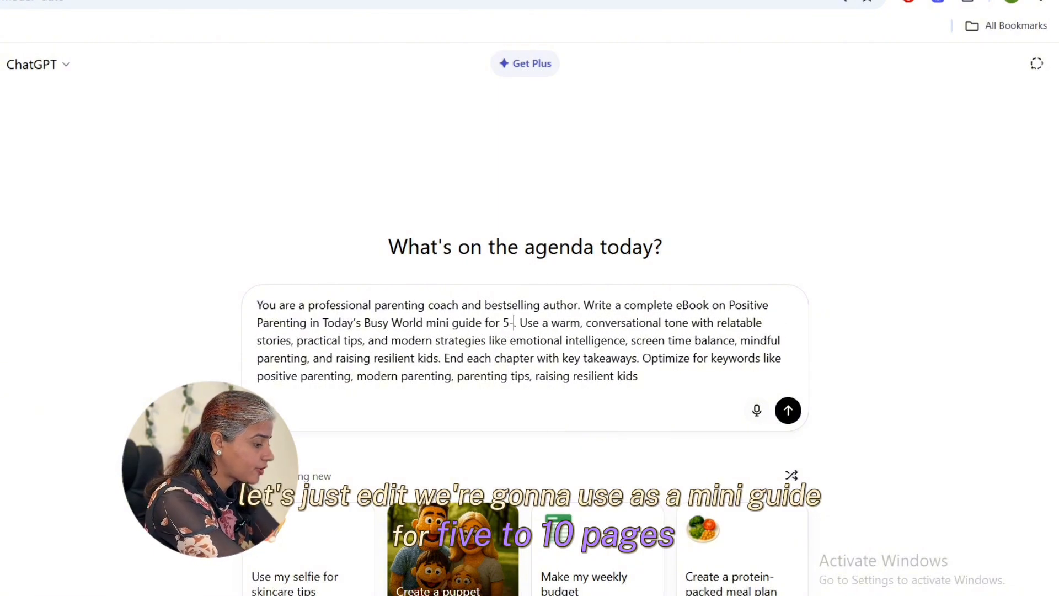
pyautogui.write('ges')
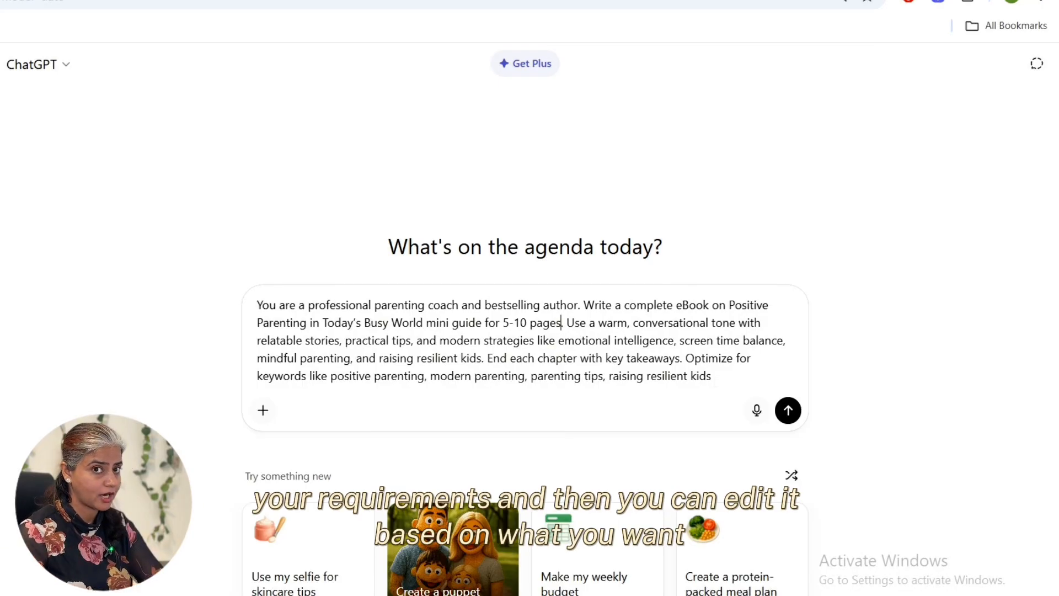
pyautogui.click(793, 414)
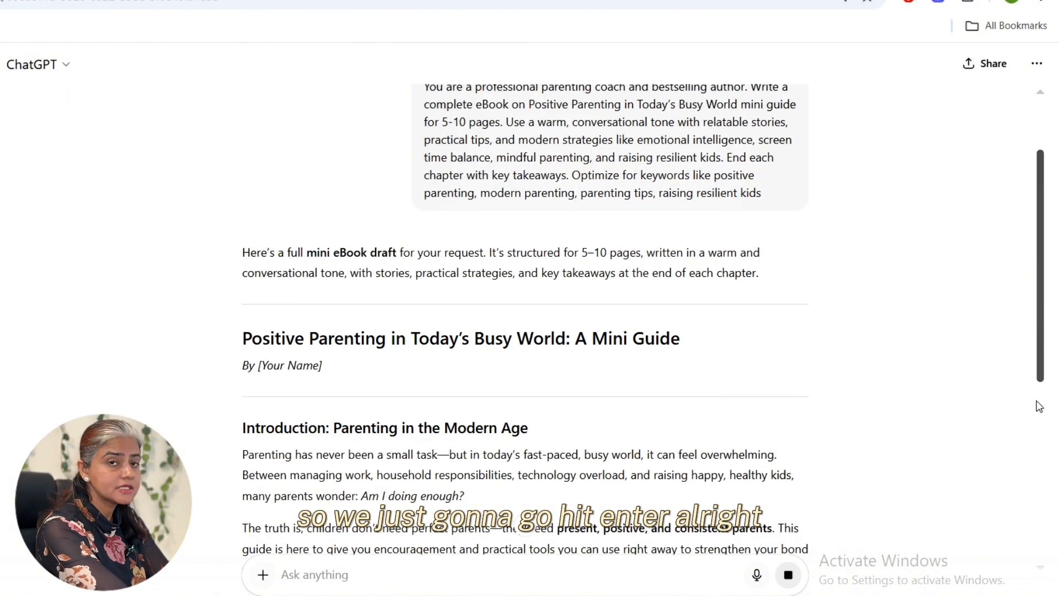
# Look through the generated mini guide and copy its "Introduction: Parenting in the Modern Age" section with both paragraphs
pyautogui.moveTo(1037, 402); pyautogui.dragTo(1036, 505)
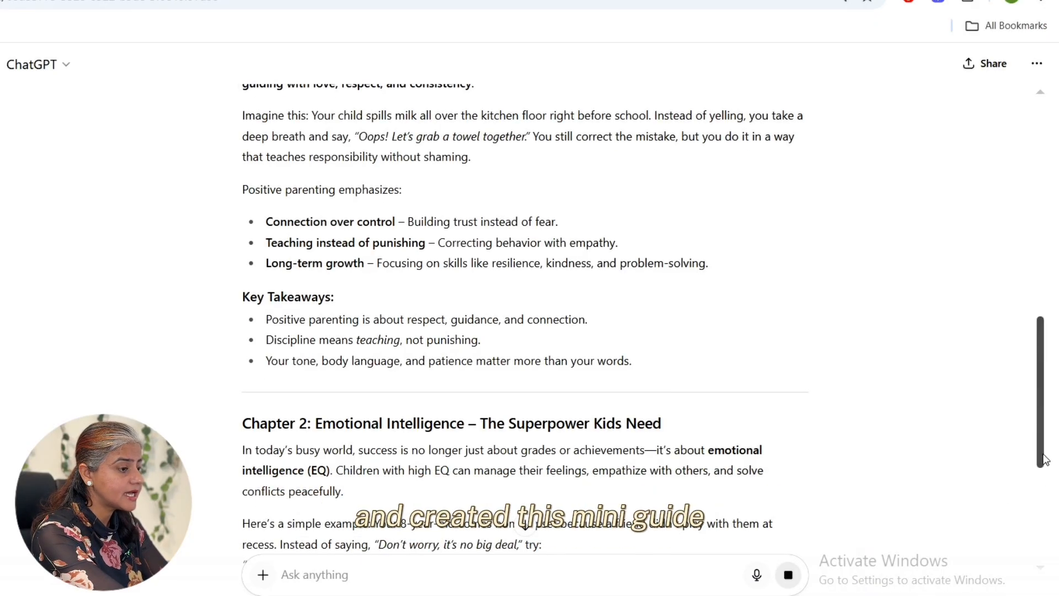
pyautogui.moveTo(1046, 442); pyautogui.dragTo(1043, 537)
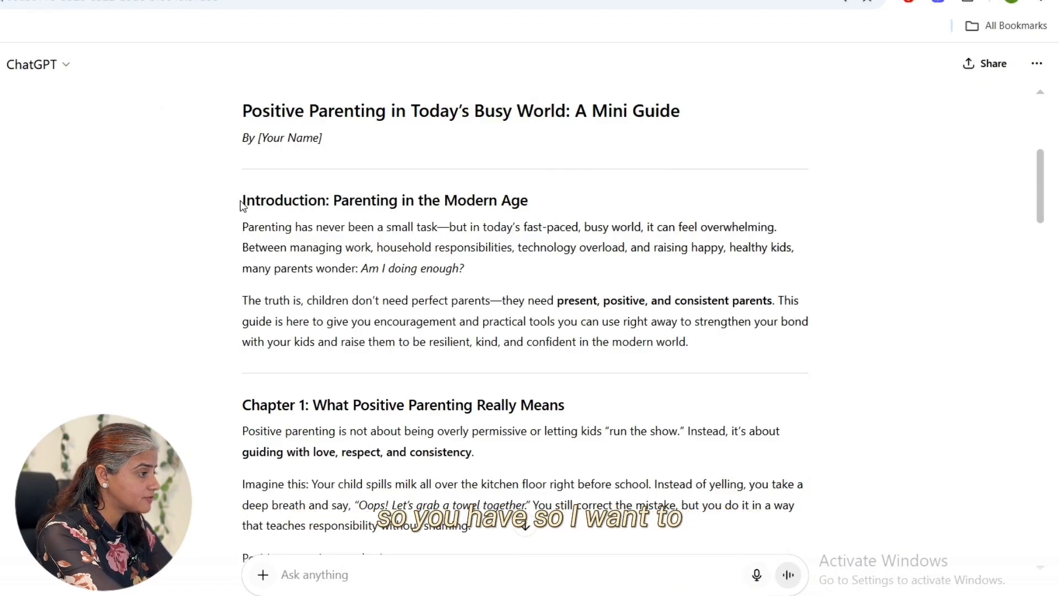
pyautogui.moveTo(242, 200); pyautogui.dragTo(688, 357)
pyautogui.hotkey('ctrl', 'c')
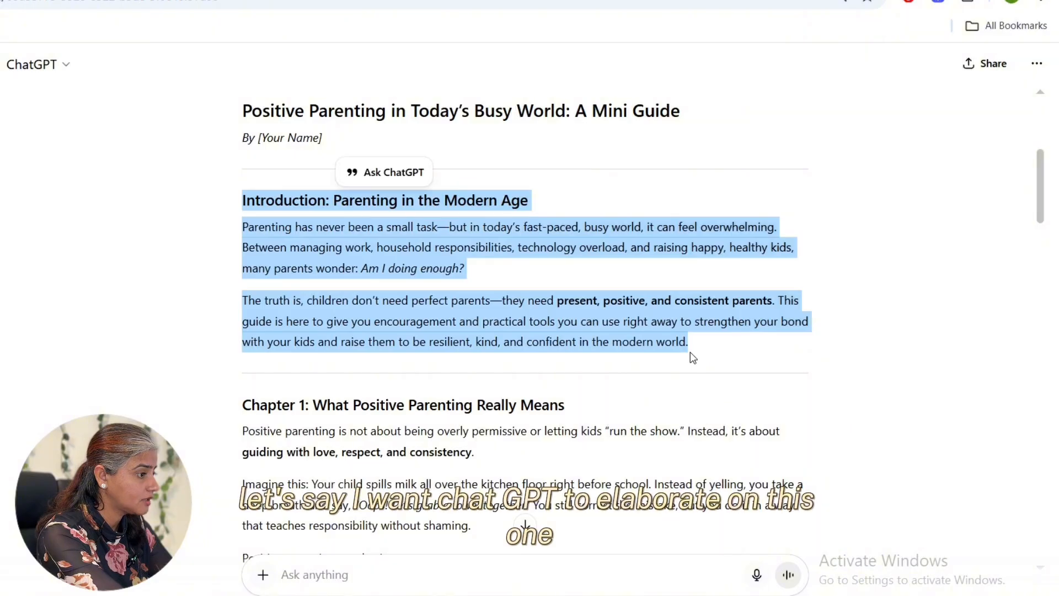
# Send the request "can you please elaborate this more to add more value" followed by the copied Introduction text
pyautogui.click(361, 576)
pyautogui.write('can you plea')
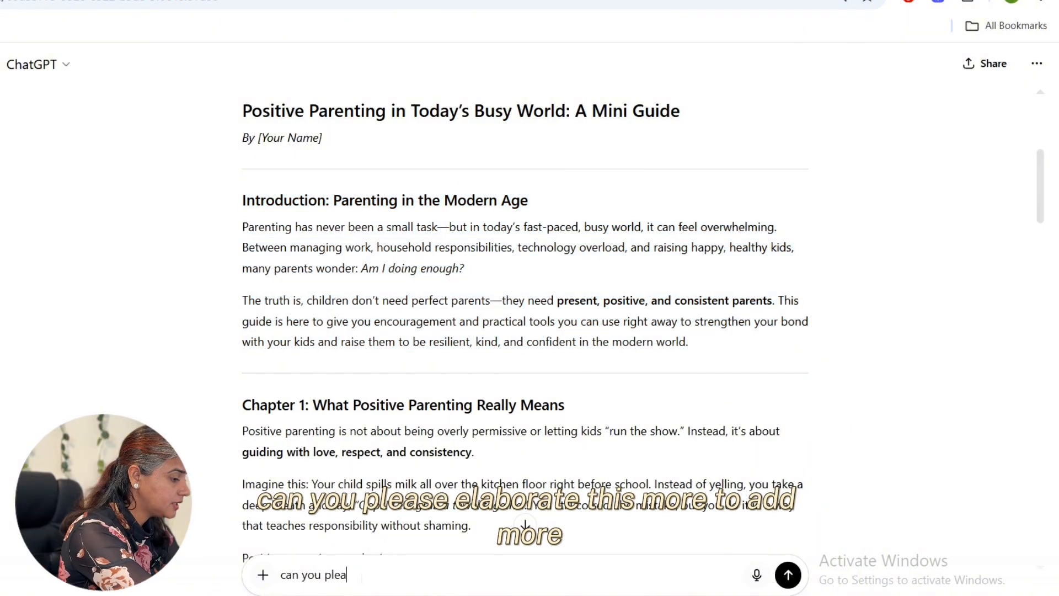
pyautogui.write('se elaborate')
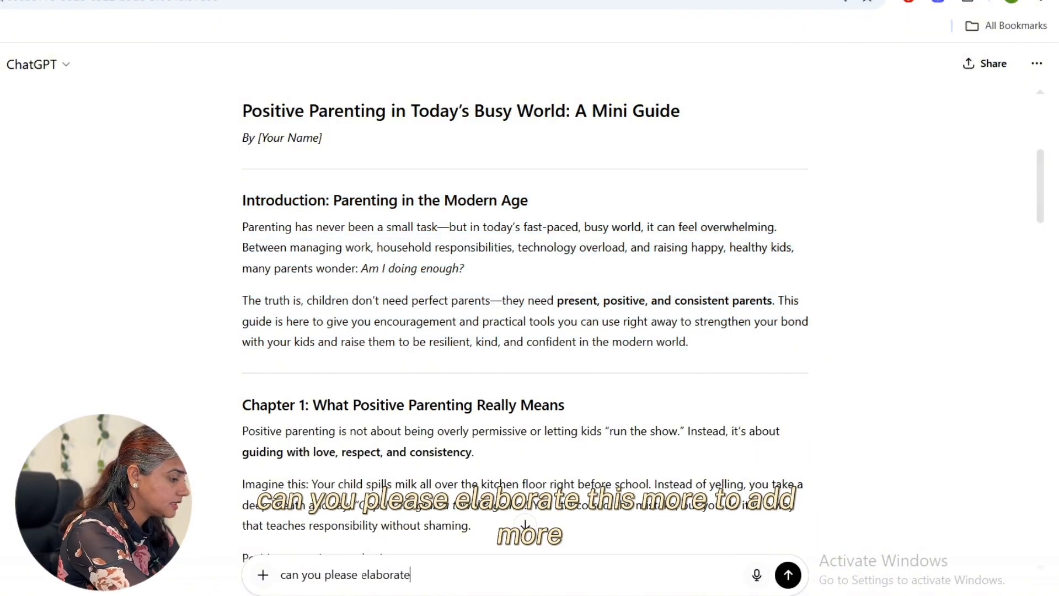
pyautogui.write(' this more')
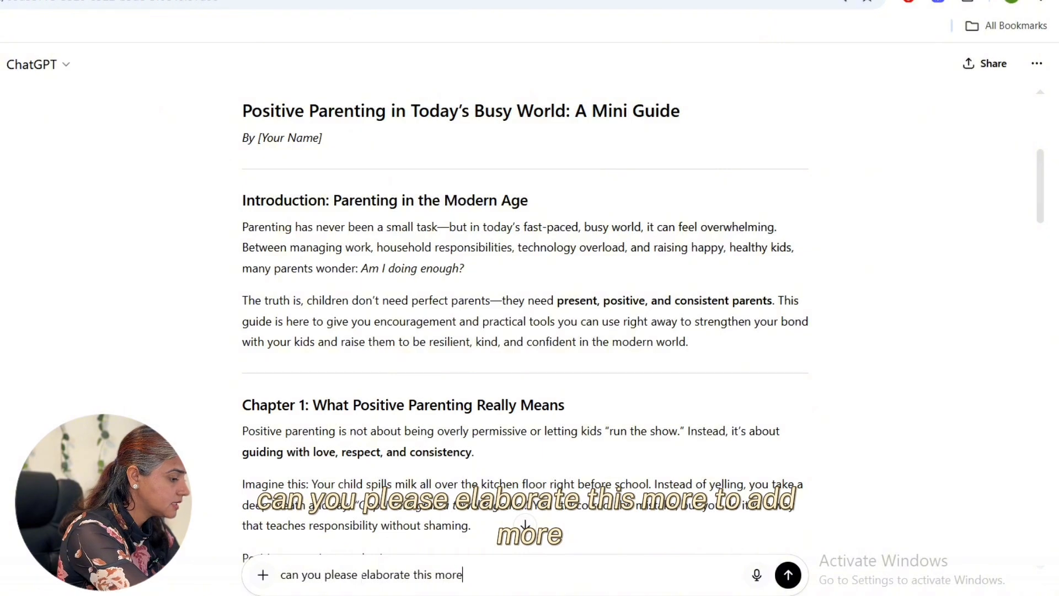
pyautogui.write(' to add ')
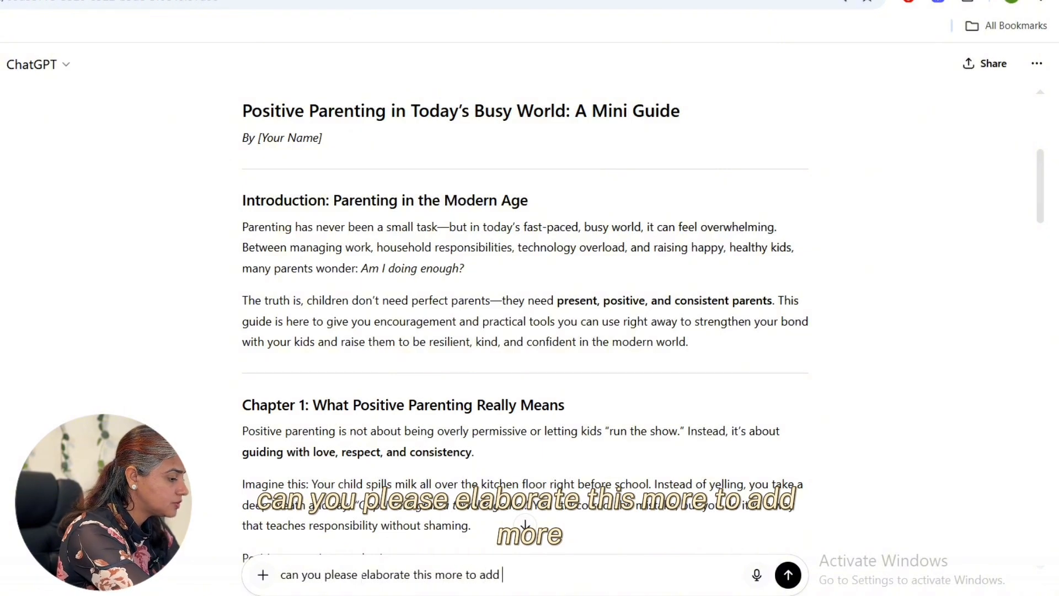
pyautogui.write('more value')
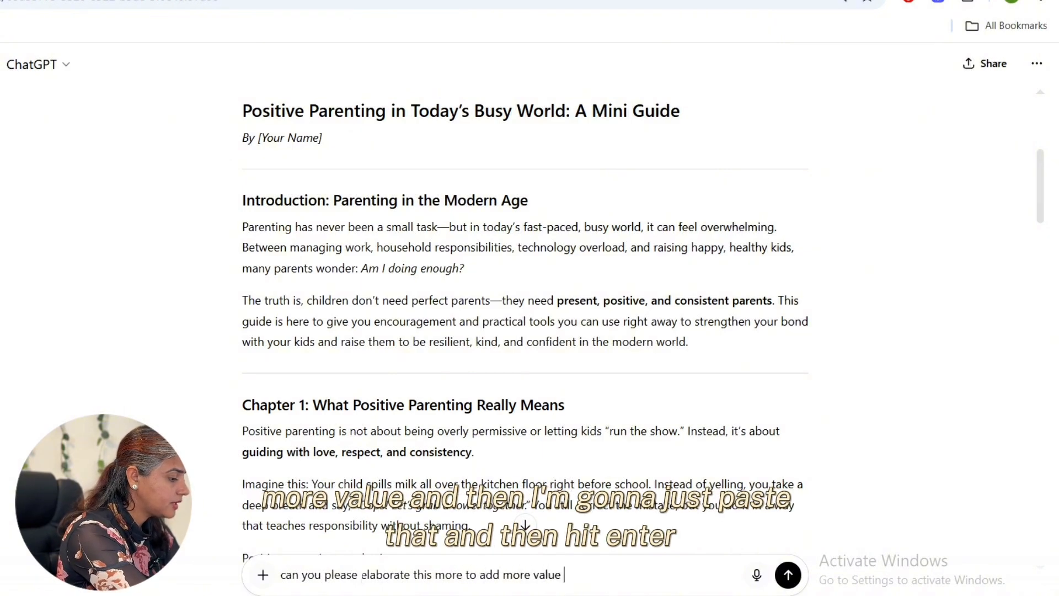
pyautogui.hotkey('ctrl', 'v')
pyautogui.hotkey('shift', 'Return')
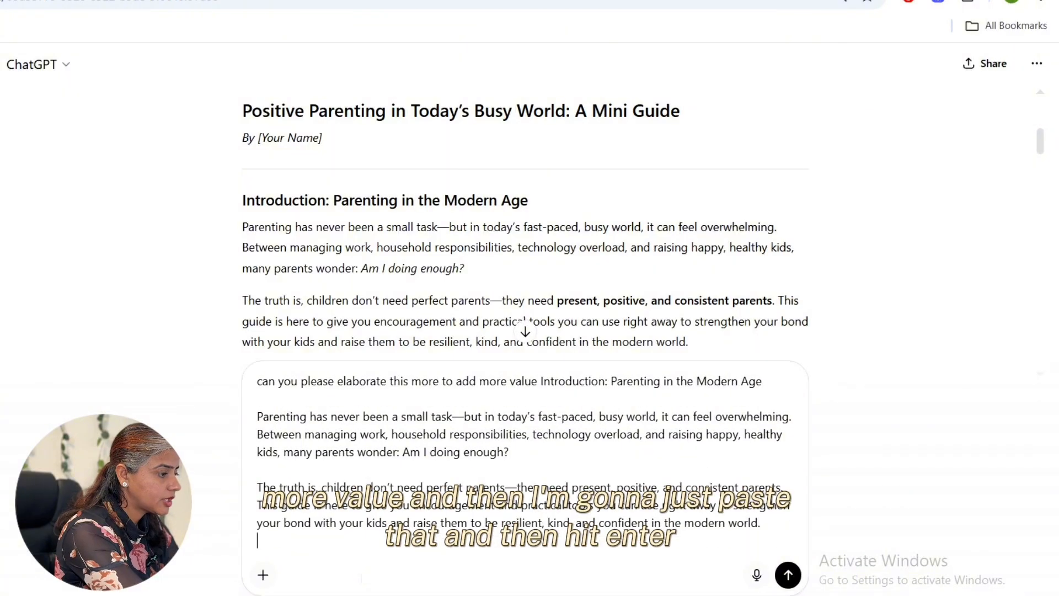
pyautogui.click(788, 577)
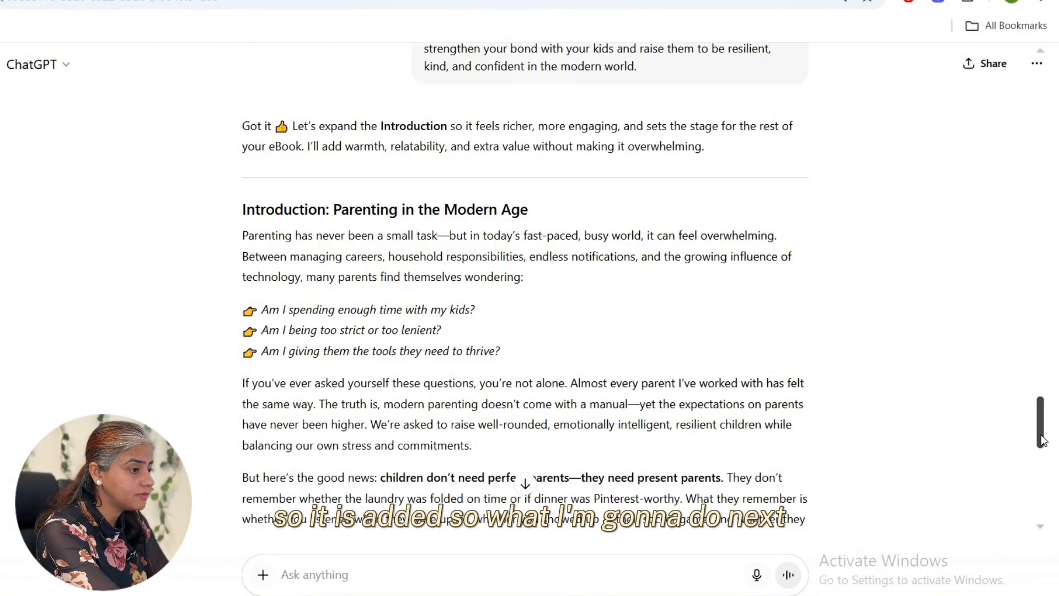
# Copy the whole expanded Introduction from the reply and paste it into a new blank Google Docs document
pyautogui.moveTo(1043, 440)
pyautogui.mouseDown()
pyautogui.moveTo(1041, 510)
pyautogui.moveTo(1041, 430)
pyautogui.moveTo(1047, 468)
pyautogui.moveTo(1047, 457)
pyautogui.mouseUp()
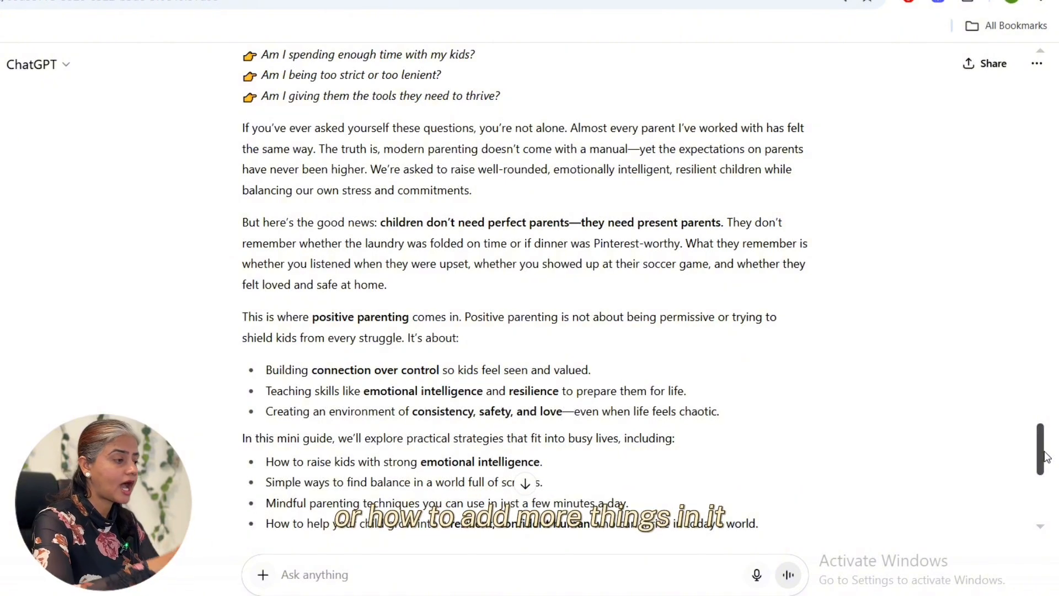
pyautogui.scroll(3, 1046, 456)
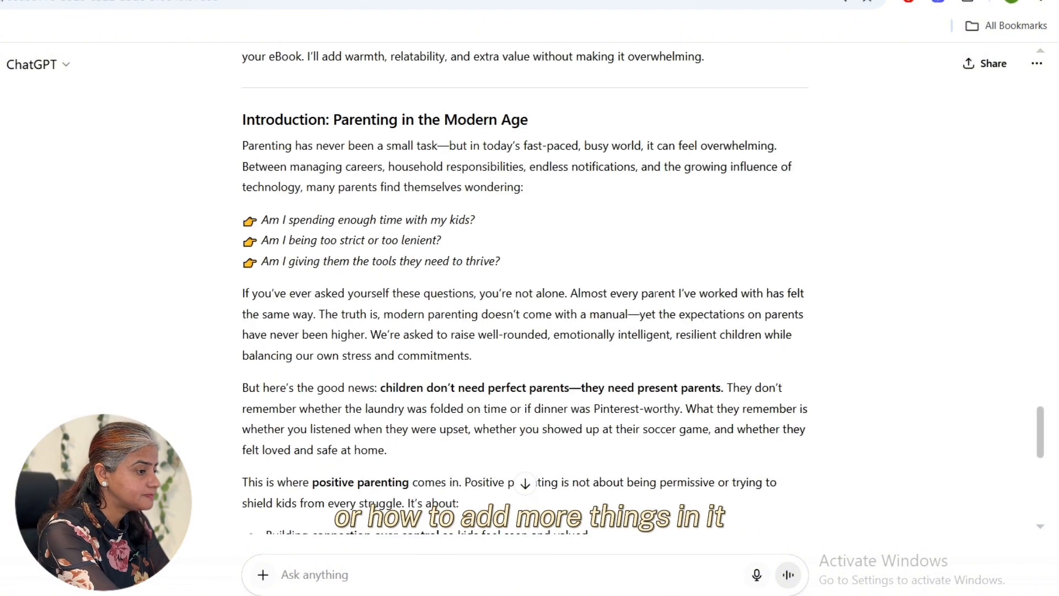
pyautogui.moveTo(243, 120); pyautogui.dragTo(468, 399)
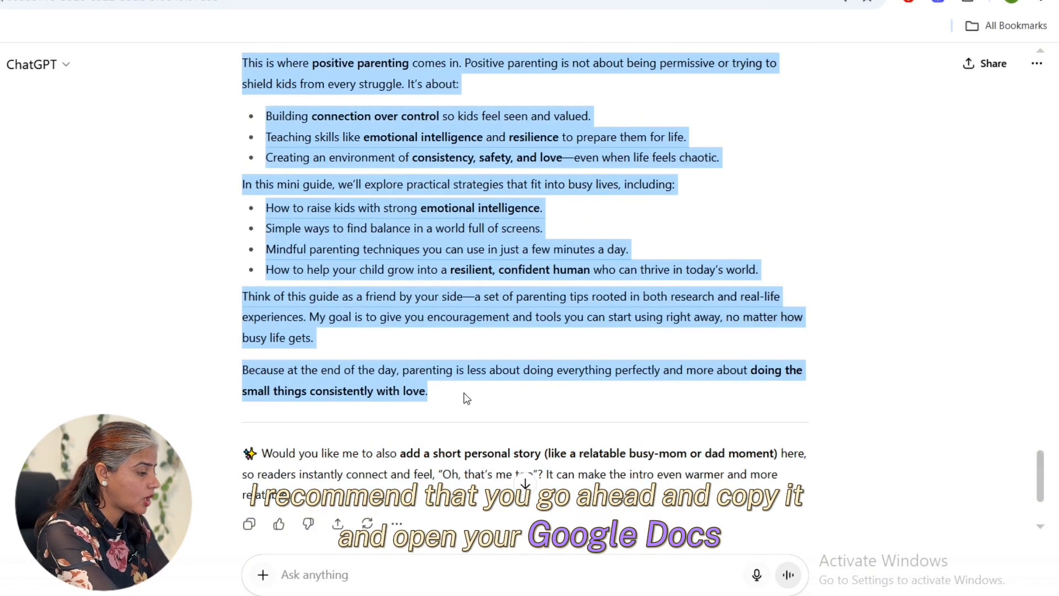
pyautogui.hotkey('ctrl', 'Tab')
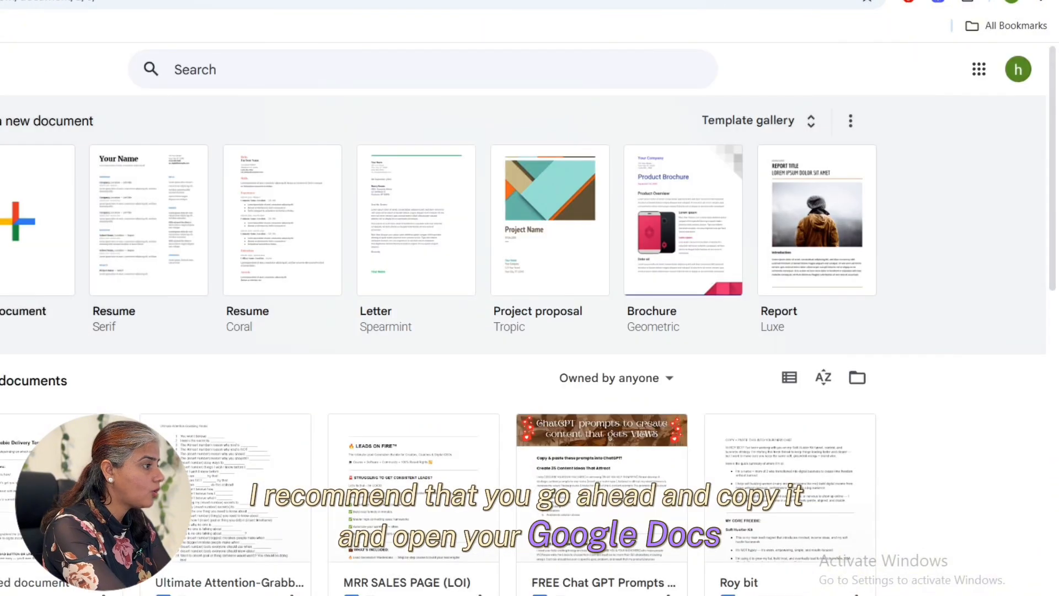
pyautogui.click(7, 222)
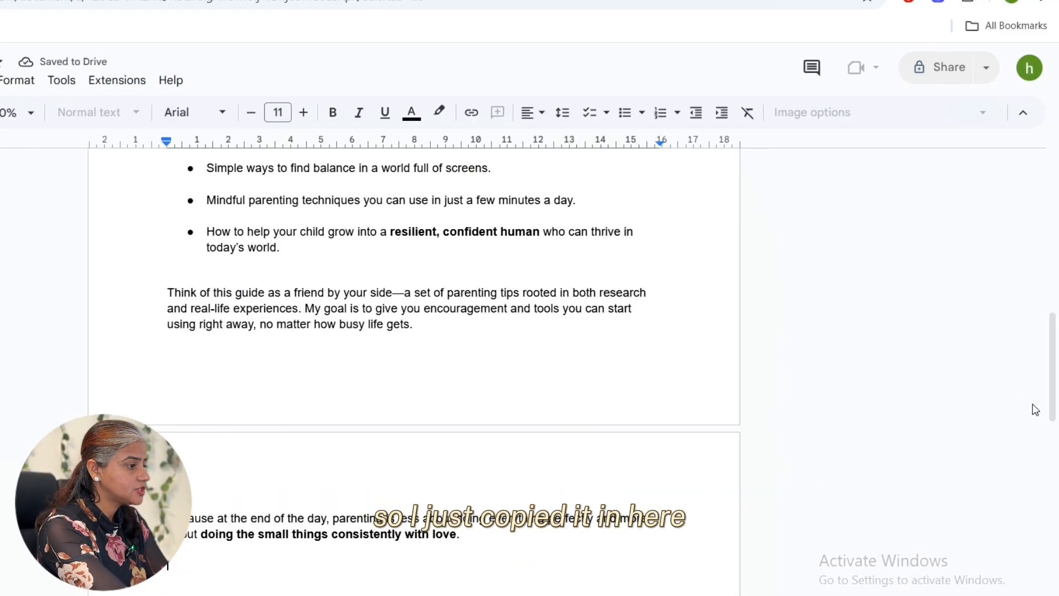
# Add a second tab to the document and rename the first tab that holds the Introduction
pyautogui.scroll(2, 1055, 386)
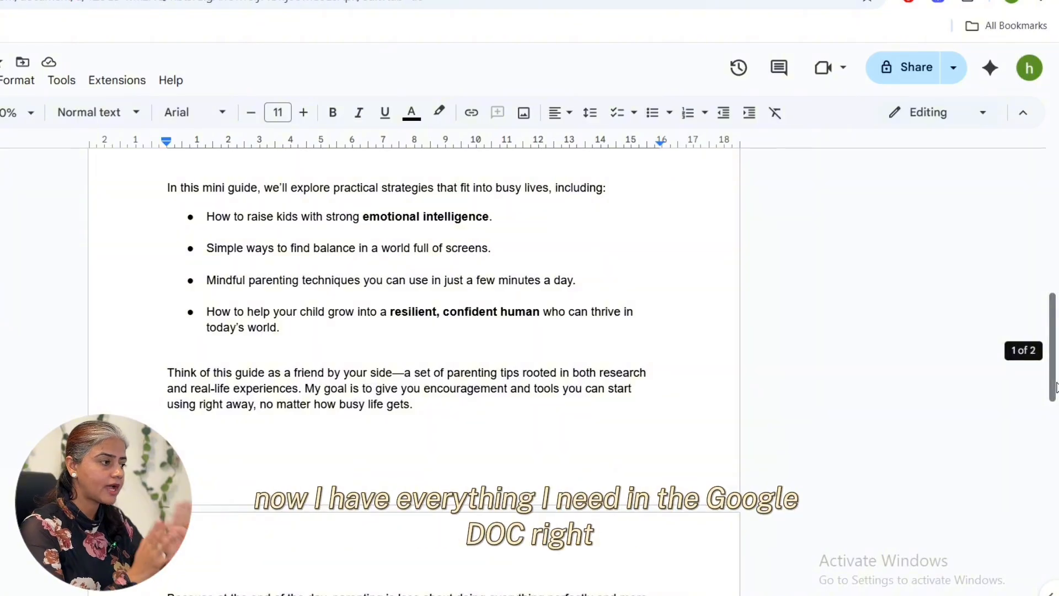
pyautogui.moveTo(1055, 386)
pyautogui.mouseDown()
pyautogui.moveTo(1053, 240)
pyautogui.moveTo(1054, 441)
pyautogui.moveTo(1053, 397)
pyautogui.mouseUp()
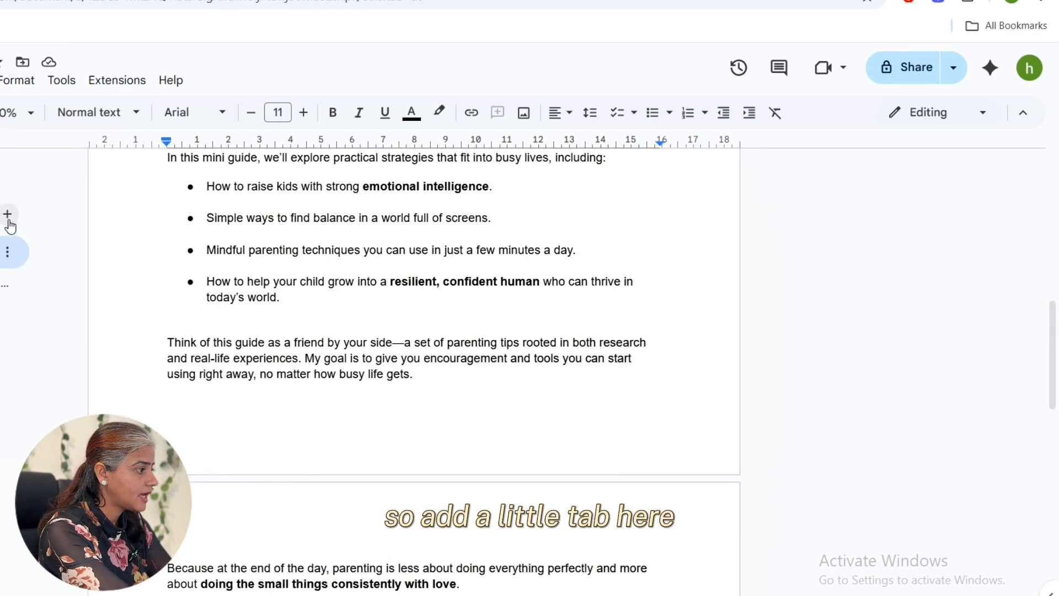
pyautogui.click(8, 219)
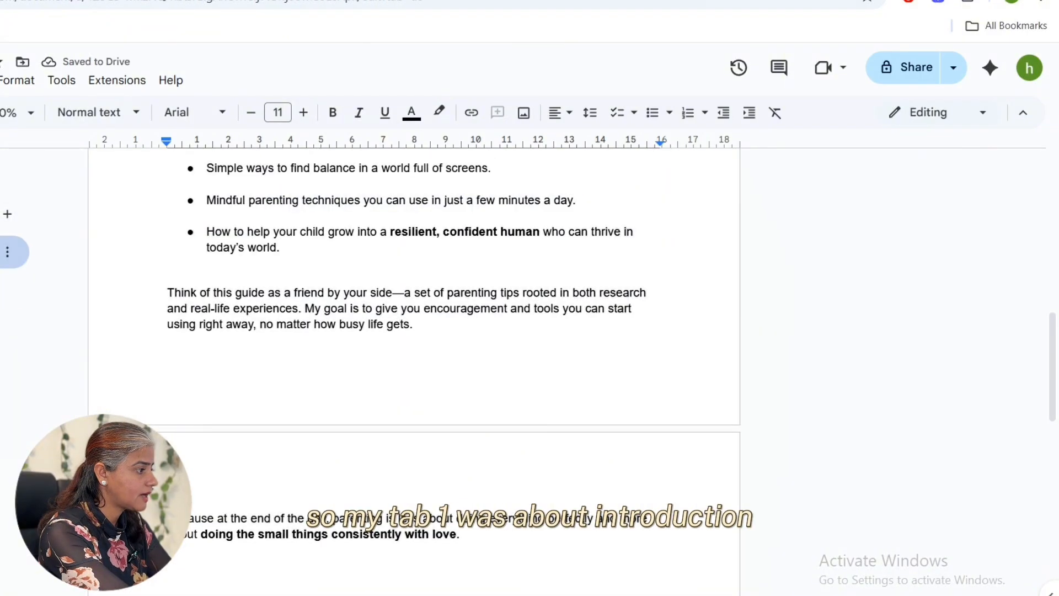
pyautogui.click(7, 253)
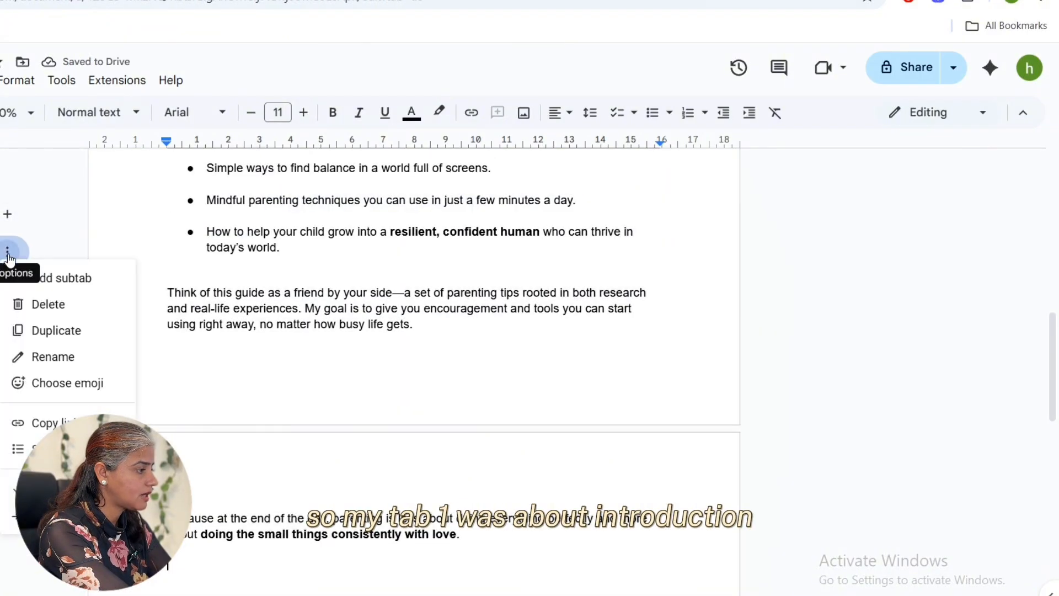
pyautogui.click(58, 361)
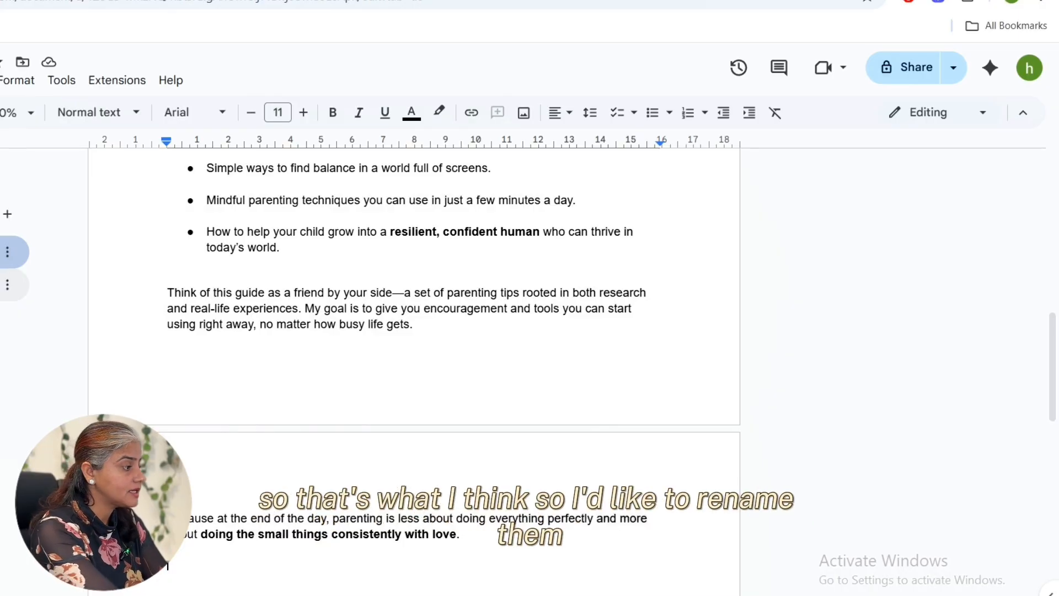
# Open the new empty document tab and rename it
pyautogui.click(22, 288)
pyautogui.click(7, 284)
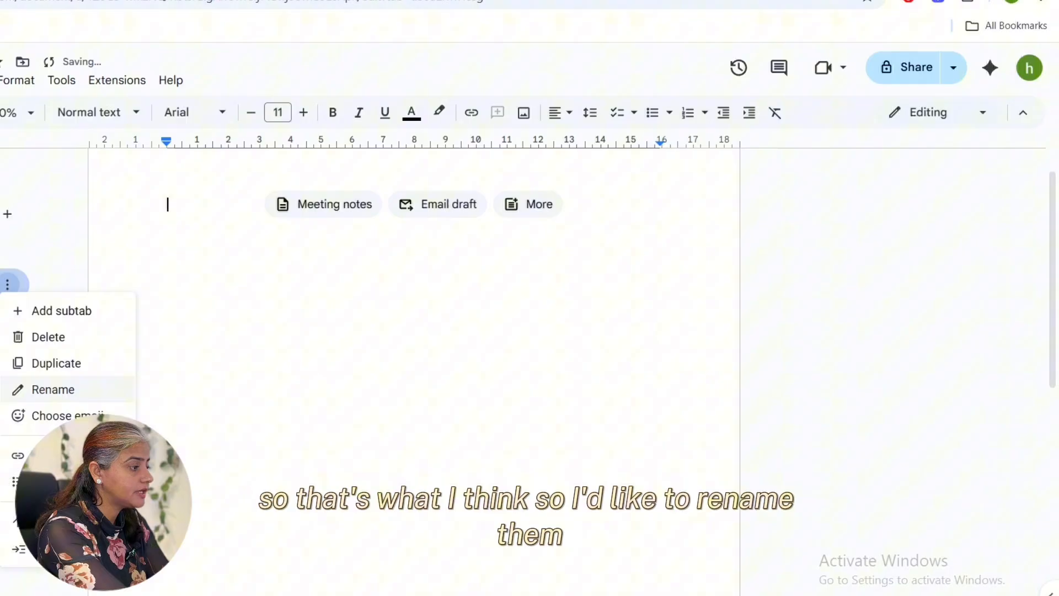
pyautogui.click(54, 391)
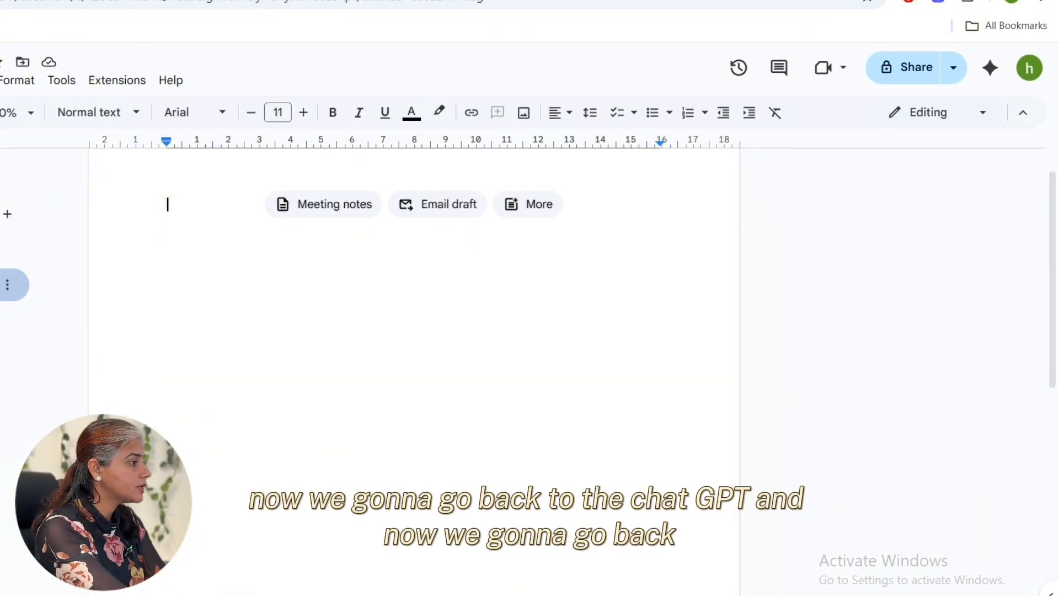
# Switch back to ChatGPT and copy "Chapter 1: What Positive Parenting Really Means" through its key takeaways from the original draft
pyautogui.click(11, 0)
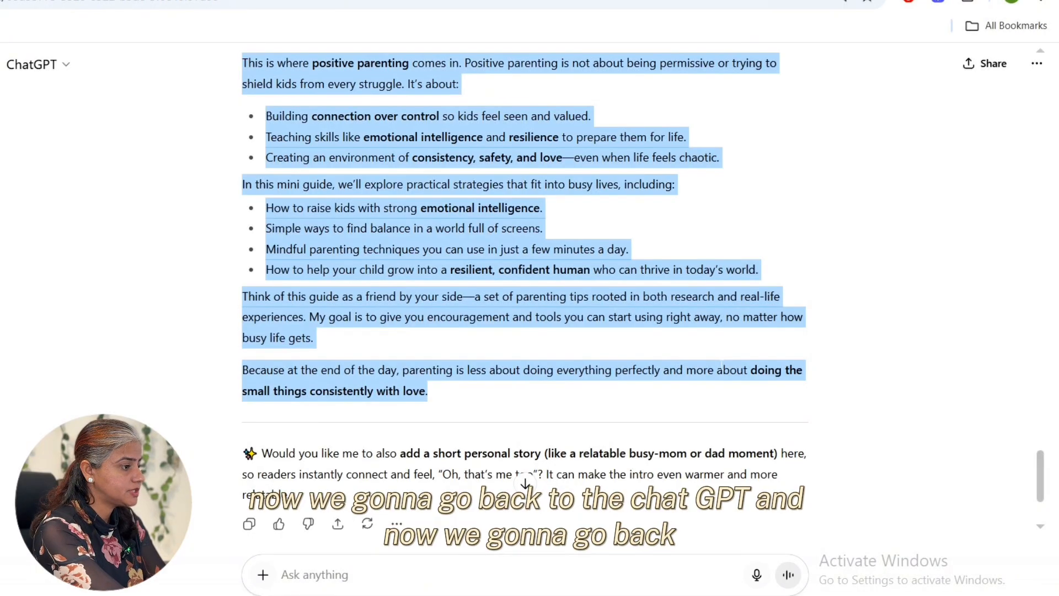
pyautogui.click(722, 365)
pyautogui.moveTo(1041, 483); pyautogui.dragTo(1057, 187)
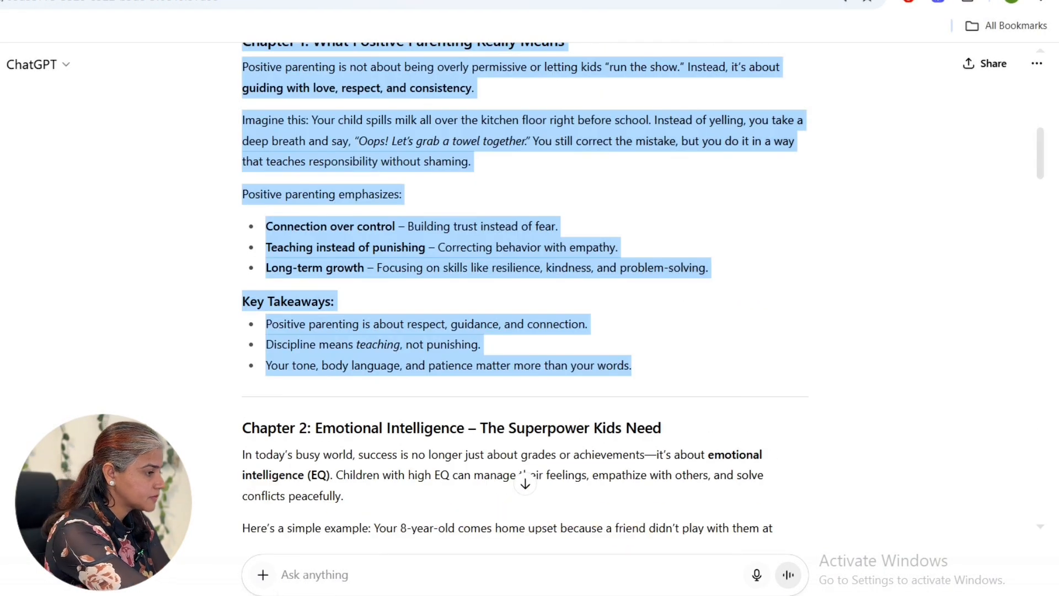
# Ask ChatGPT to elaborate the chapter and add real life stories, including the copied Chapter 1 text in the prompt
pyautogui.click(280, 574)
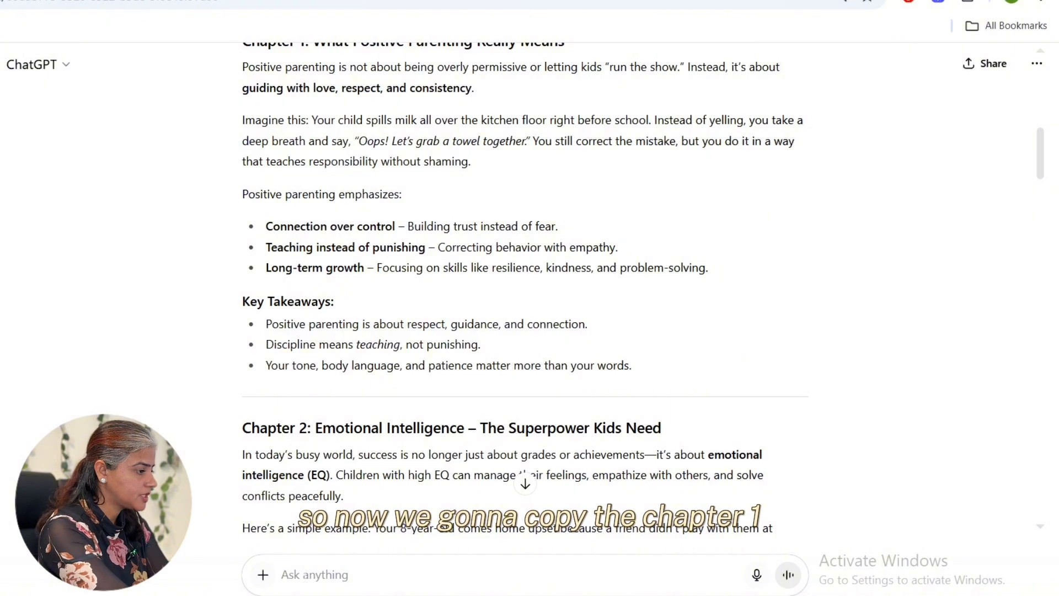
pyautogui.write('now please')
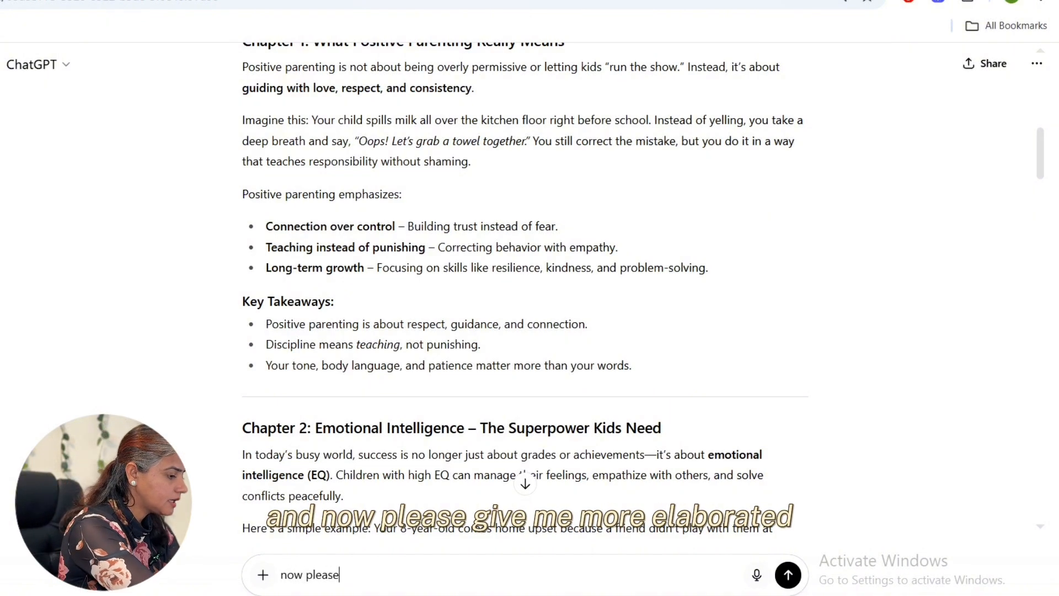
pyautogui.write(' give me ')
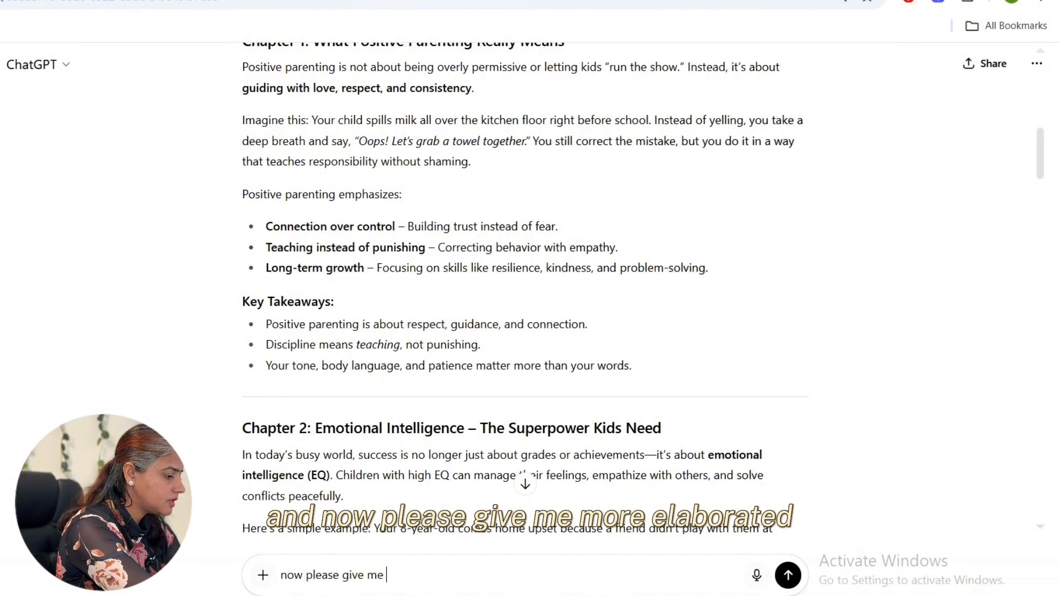
pyautogui.write('more elaborated and ')
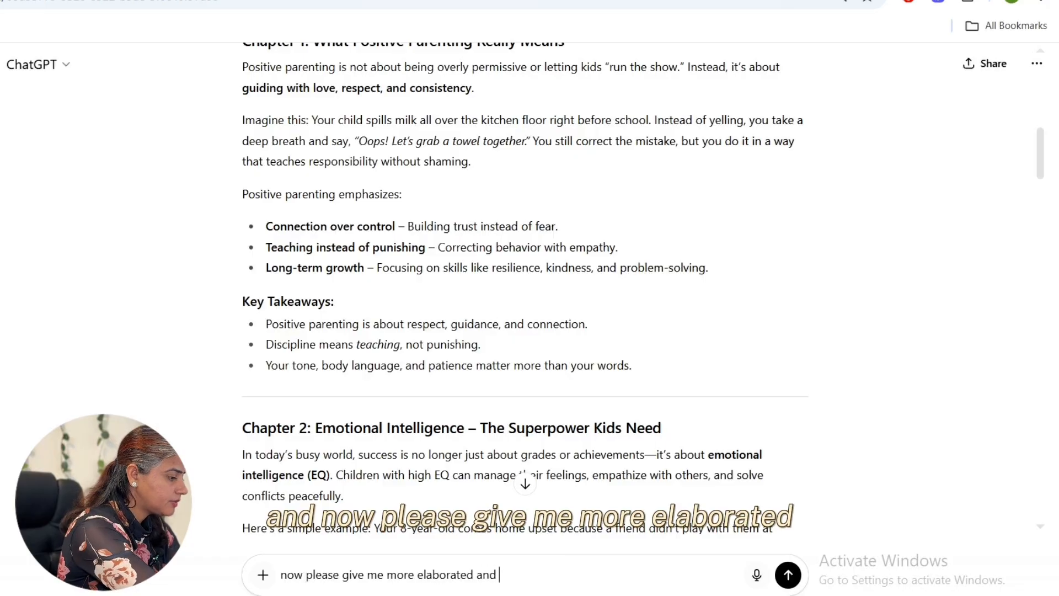
pyautogui.write('add real life ')
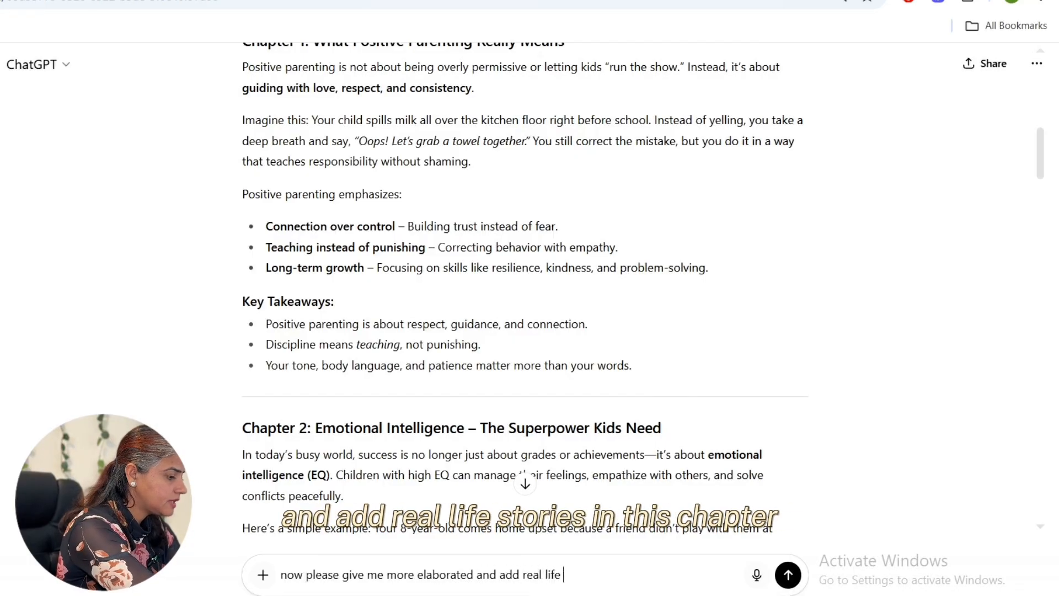
pyautogui.write('store')
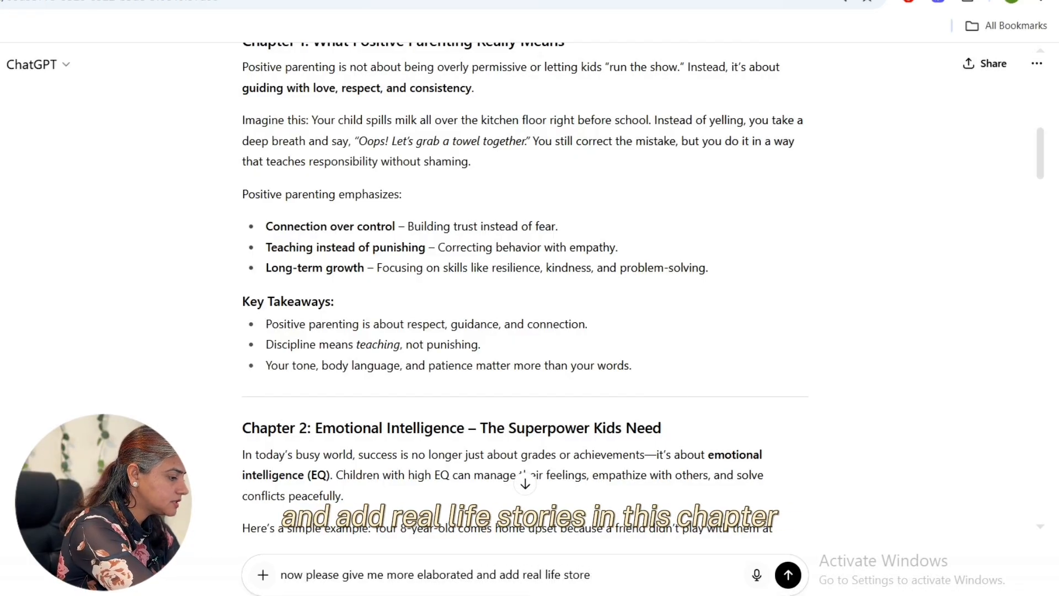
pyautogui.press('BackSpace')
pyautogui.write('ies in this chapte')
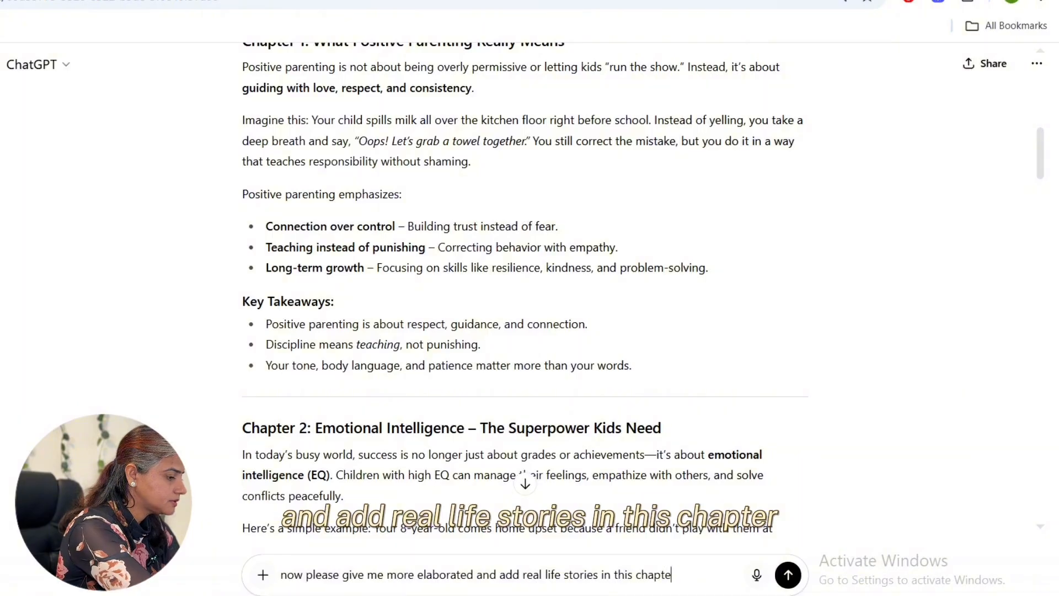
pyautogui.hotkey('ctrl', 'v')
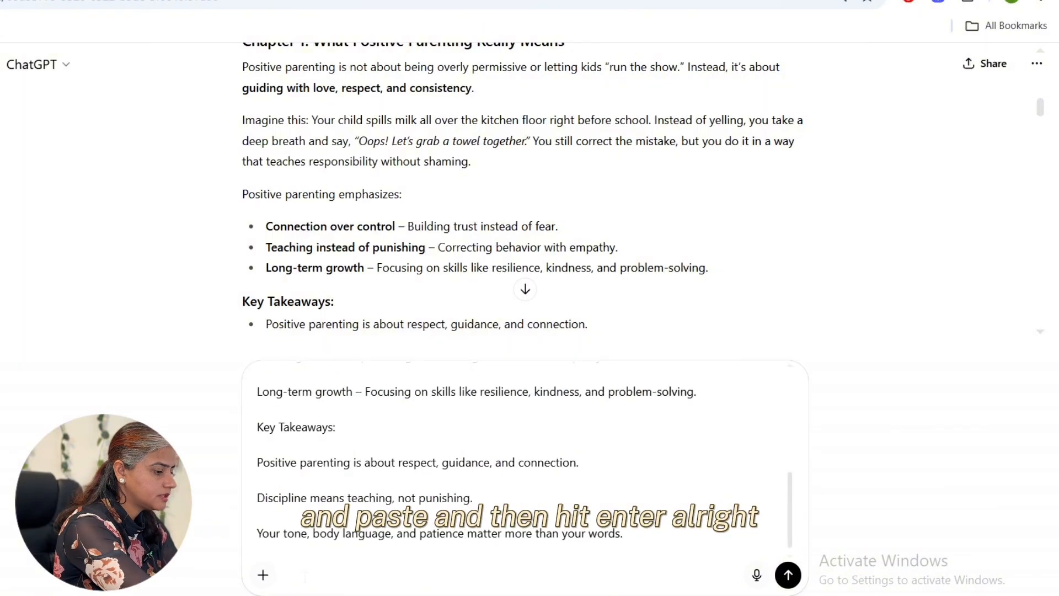
pyautogui.click(788, 576)
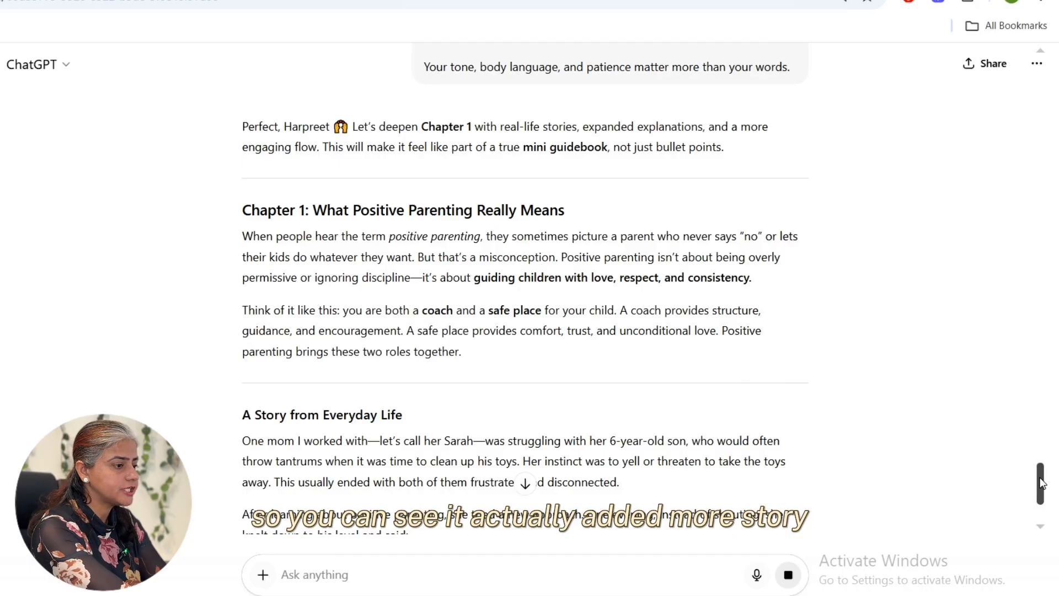
# Copy the whole expanded Chapter 1 through its key takeaways and paste it into the empty second tab of the Google Docs document
pyautogui.scroll(-5, 1041, 483)
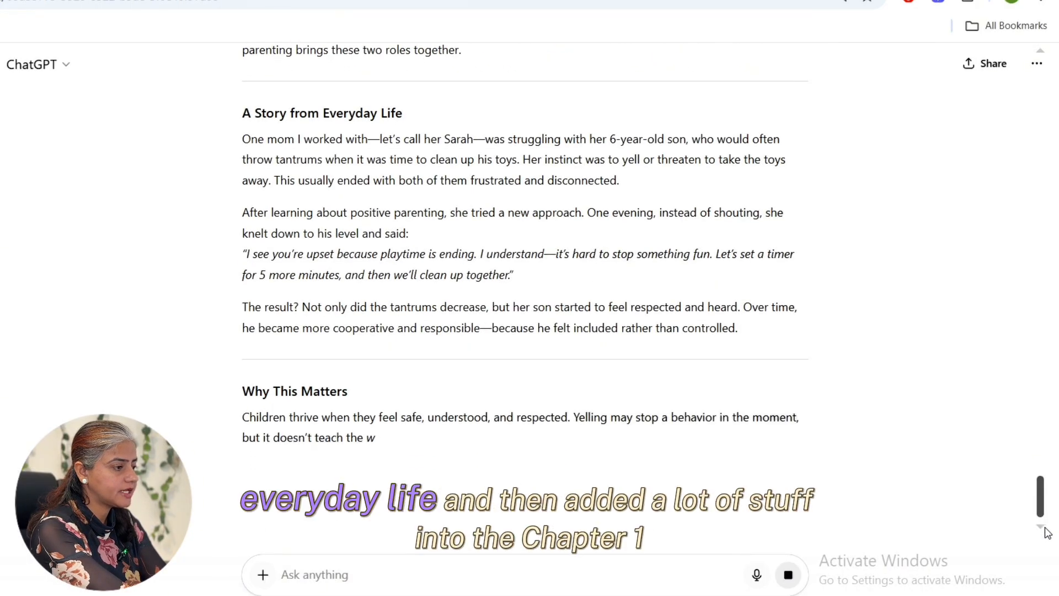
pyautogui.click(1043, 527)
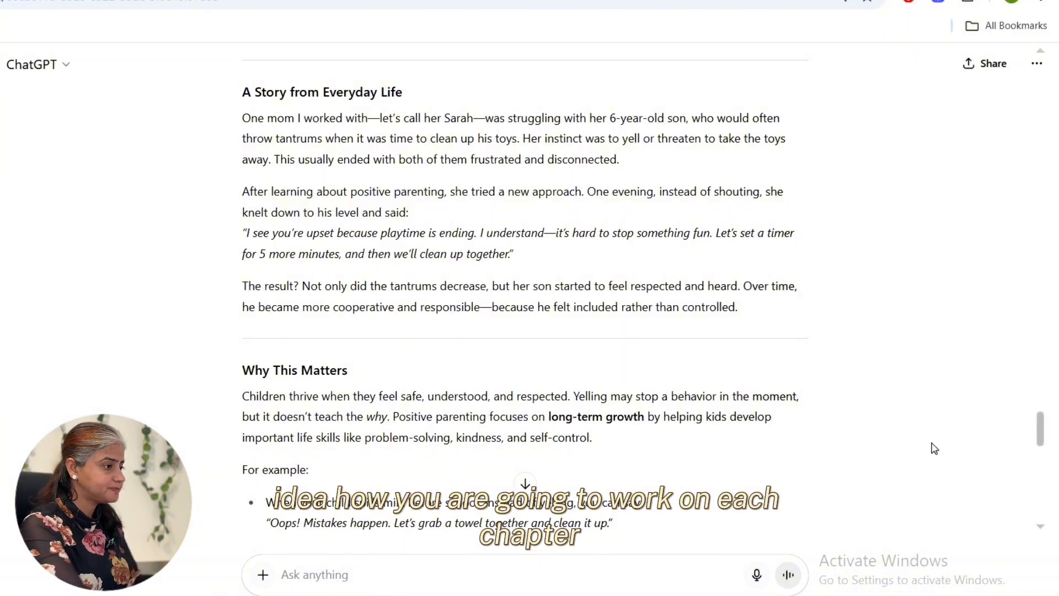
pyautogui.moveTo(1043, 435); pyautogui.dragTo(1042, 405)
pyautogui.moveTo(241, 314); pyautogui.dragTo(371, 347)
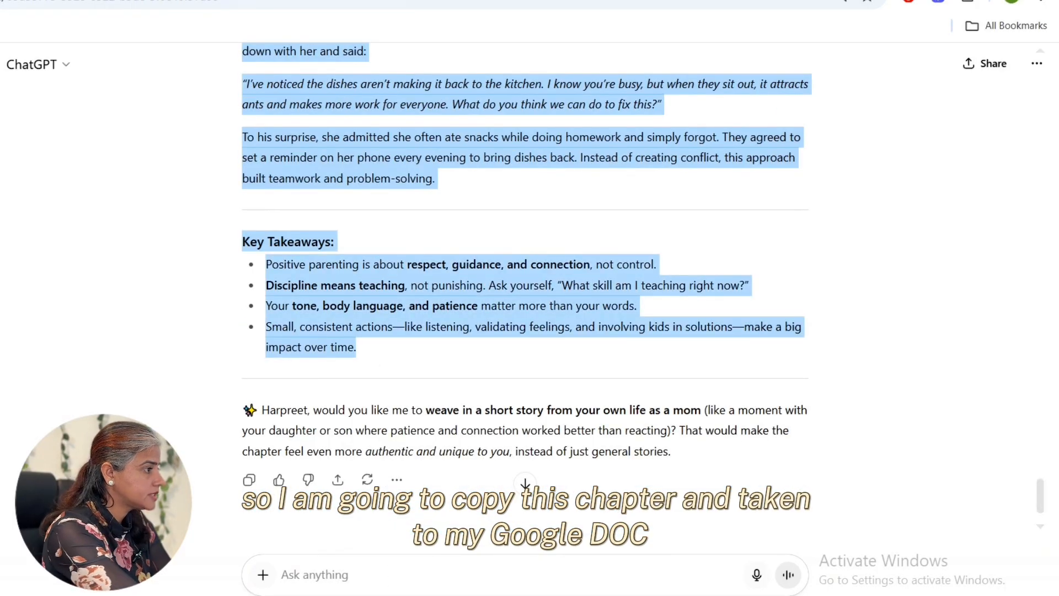
pyautogui.click(110, 1)
pyautogui.hotkey('ctrl', 'v')
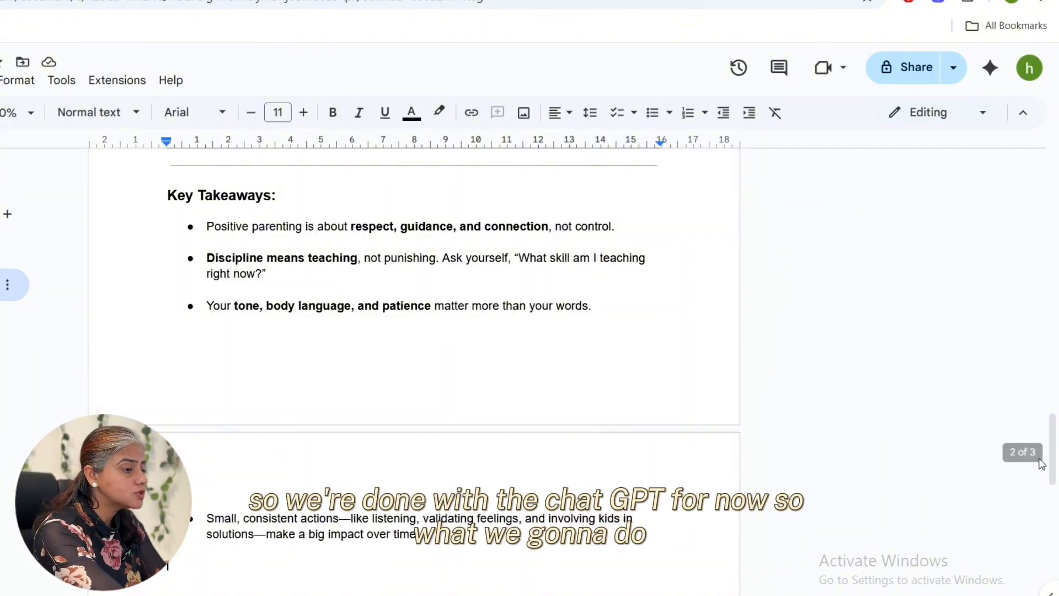
pyautogui.moveTo(1053, 461); pyautogui.dragTo(1055, 189)
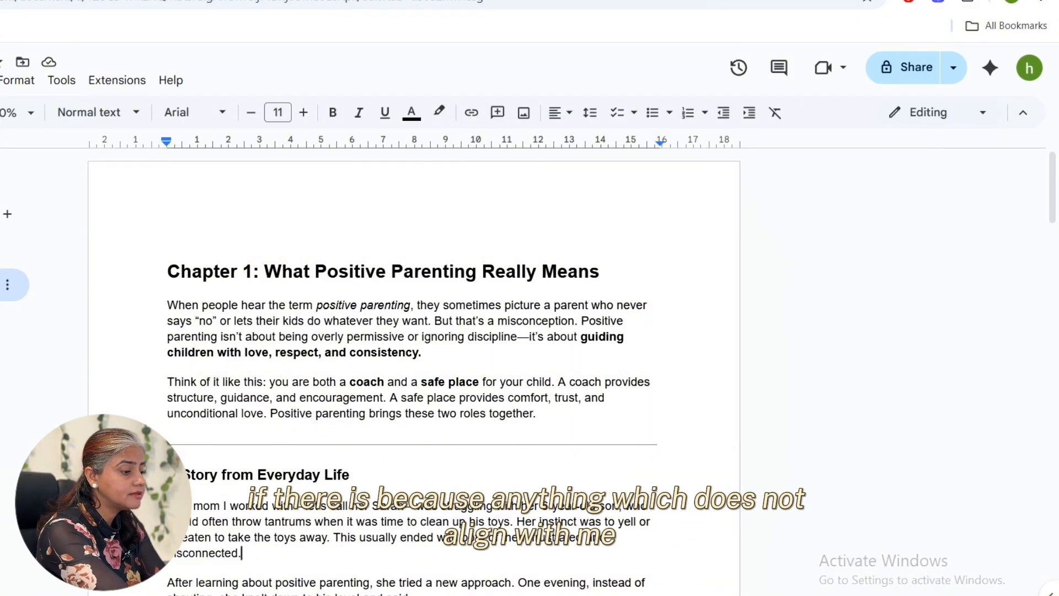
pyautogui.scroll(-2, 472, 523)
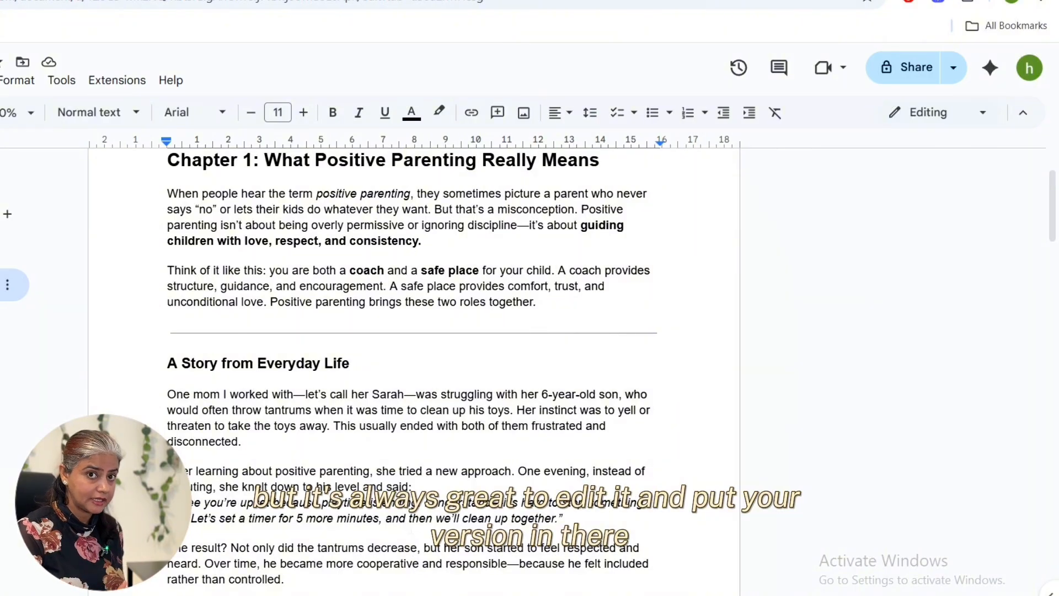
pyautogui.scroll(2, 463, 287)
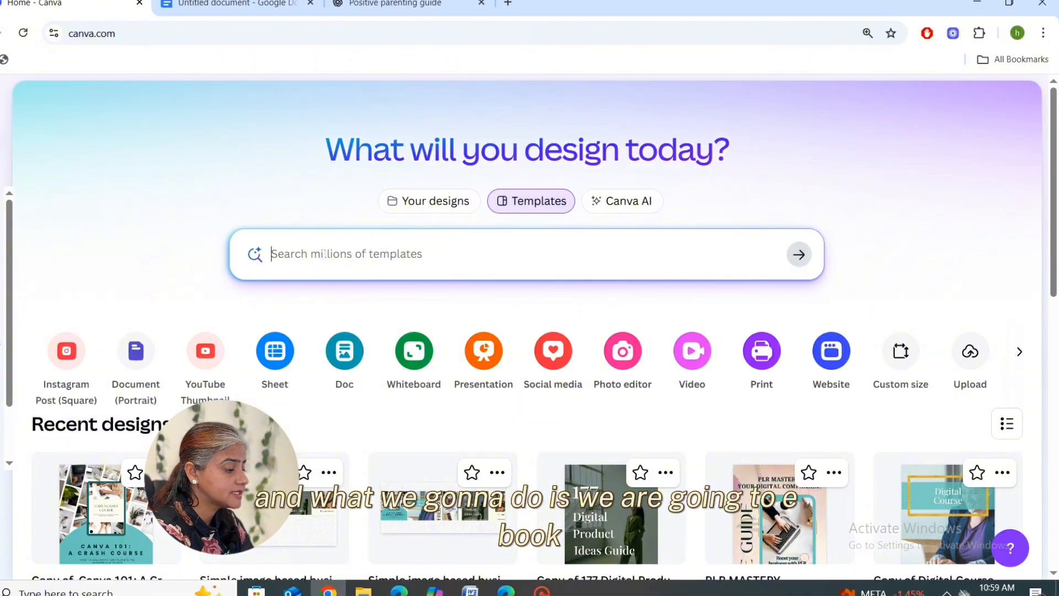
# Switch to Canva and search its templates for "ebook multipage template"
pyautogui.write('ebook')
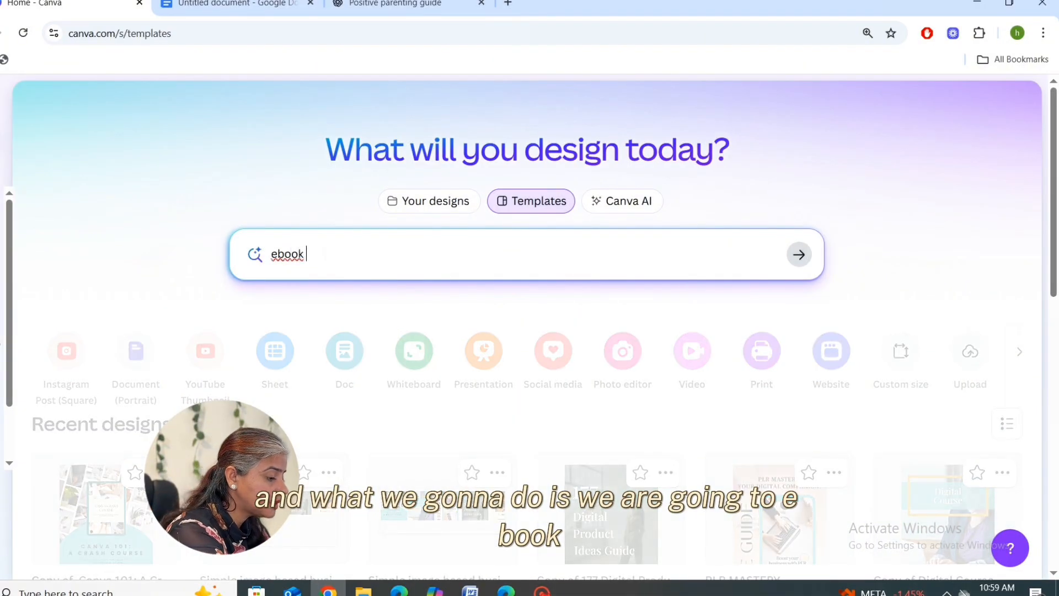
pyautogui.write(' multipage template')
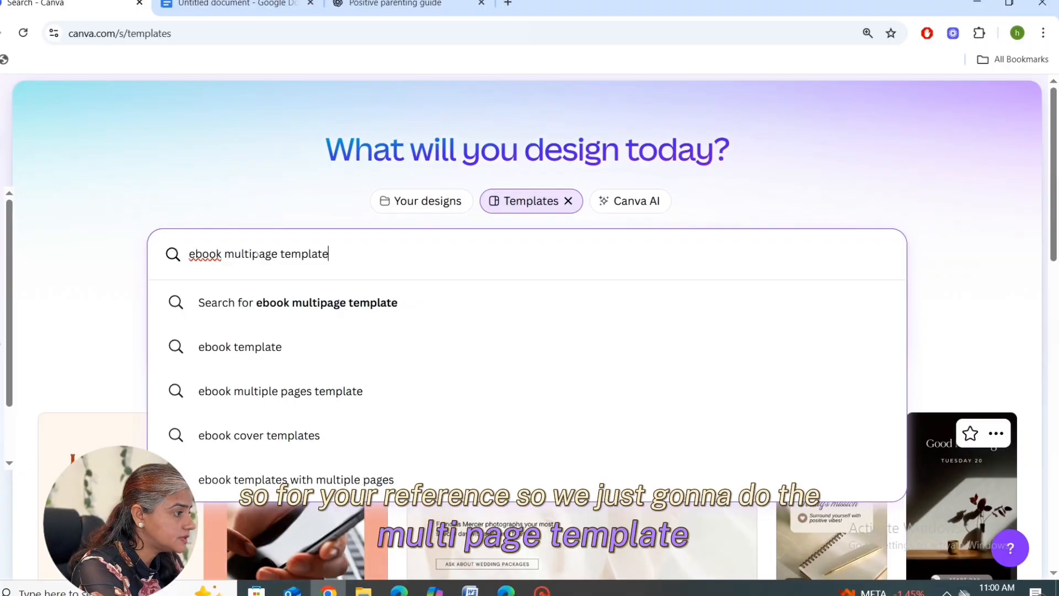
pyautogui.click(346, 304)
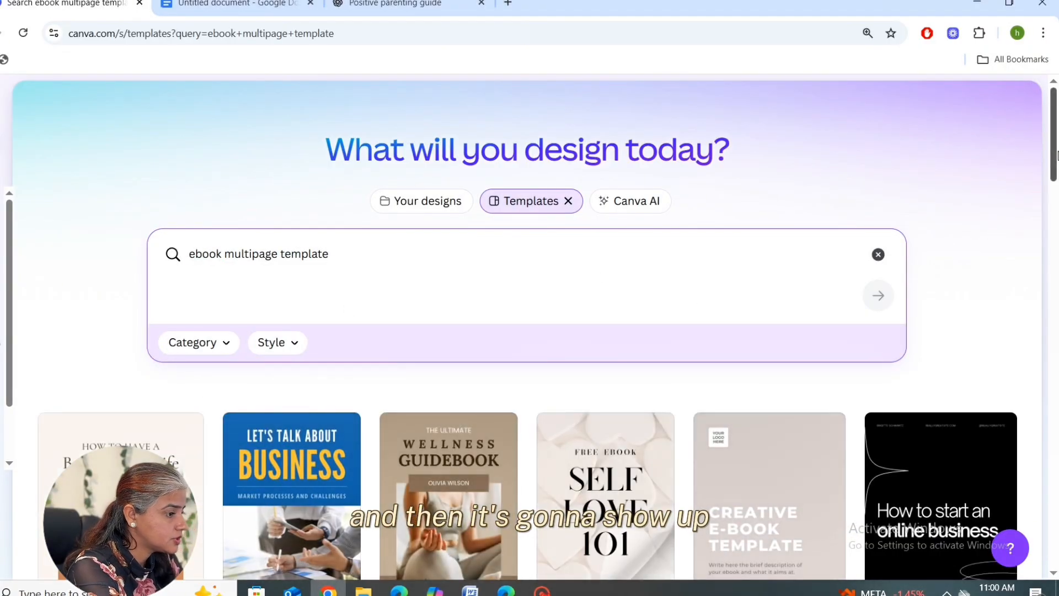
# Browse the eBook template results, comparing cover designs, page counts and which ones require Pro
pyautogui.moveTo(1054, 171); pyautogui.dragTo(1053, 238)
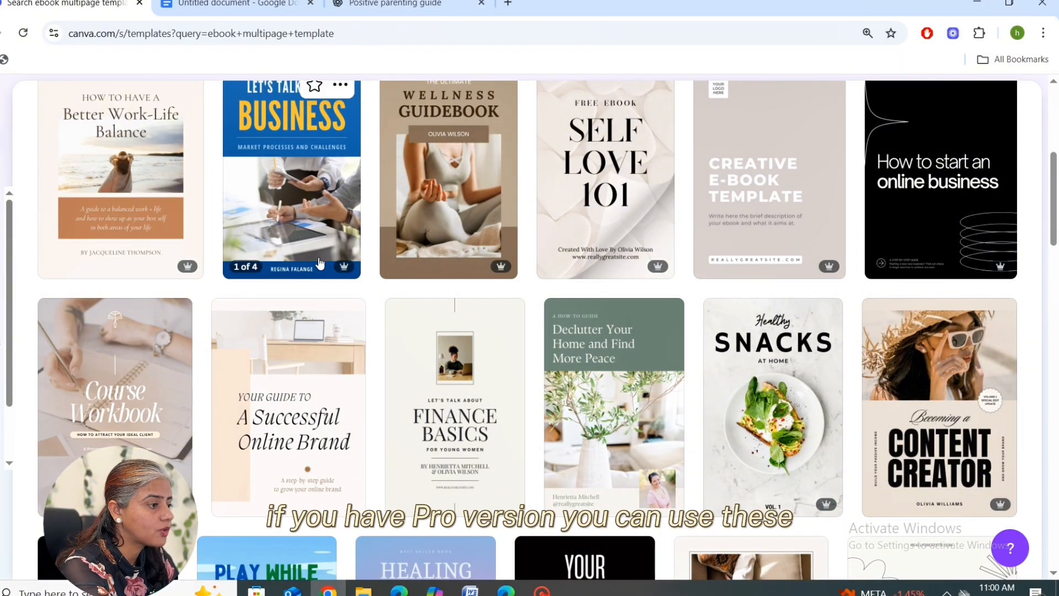
pyautogui.moveTo(1054, 239); pyautogui.dragTo(1055, 269)
pyautogui.scroll(-1, 1055, 269)
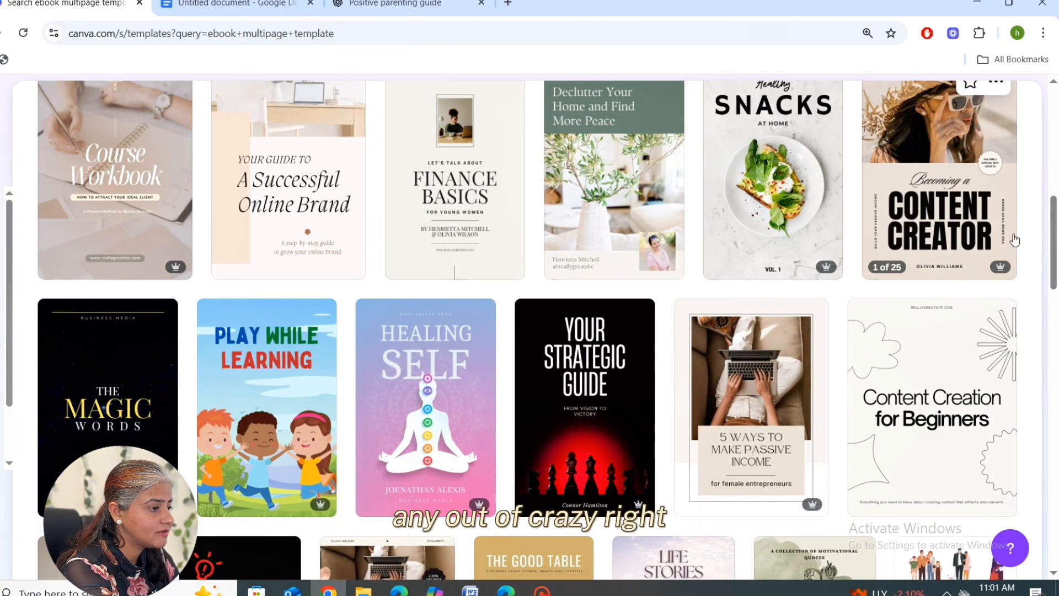
pyautogui.scroll(-1, 1056, 263)
pyautogui.scroll(2, 1056, 263)
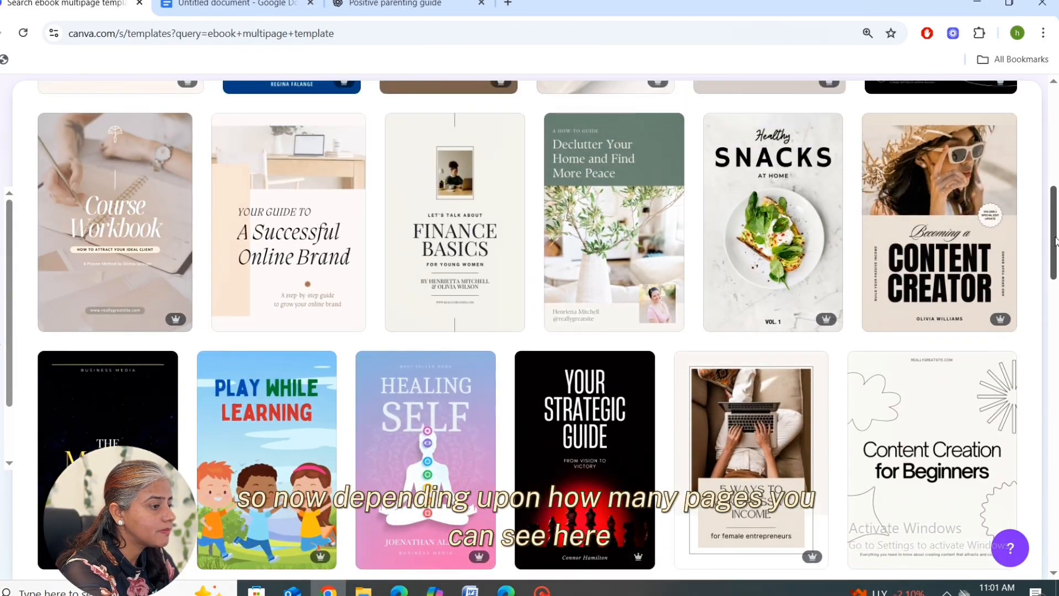
pyautogui.moveTo(900, 325)
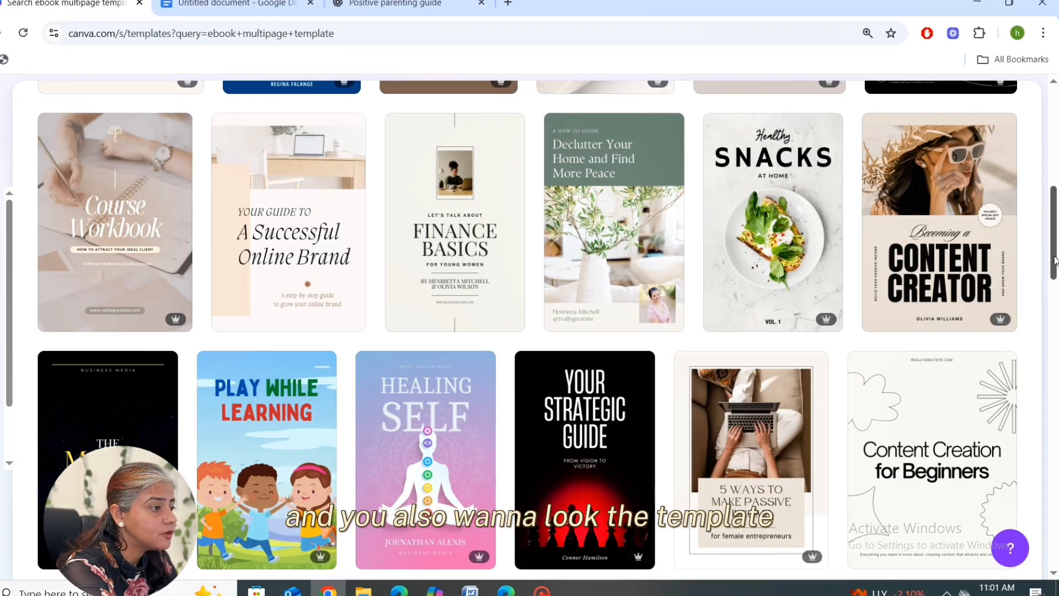
pyautogui.moveTo(1054, 254)
pyautogui.mouseDown()
pyautogui.moveTo(1056, 241)
pyautogui.moveTo(1055, 257)
pyautogui.mouseUp()
pyautogui.moveTo(620, 292)
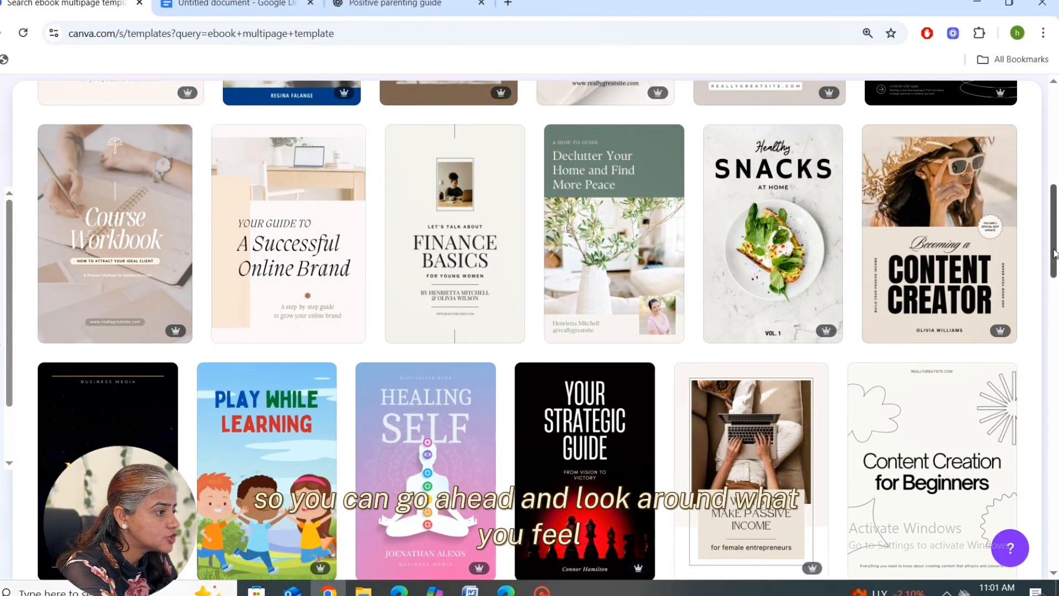
pyautogui.moveTo(1054, 259); pyautogui.dragTo(1055, 324)
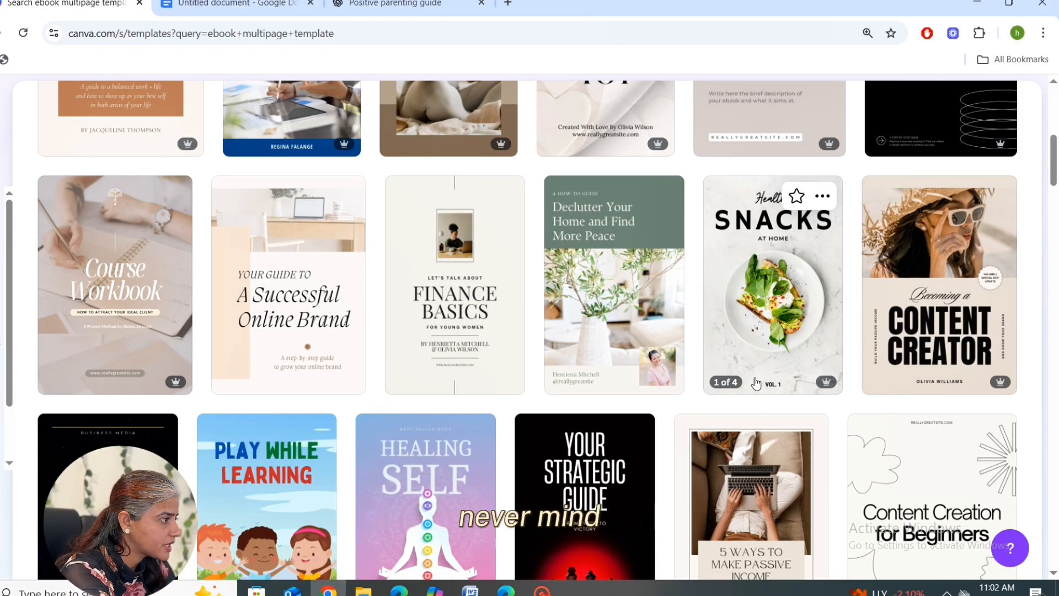
# Open the "Your Guide to A Successful Online Brand" template, preview its page layouts, and start customizing it
pyautogui.click(245, 336)
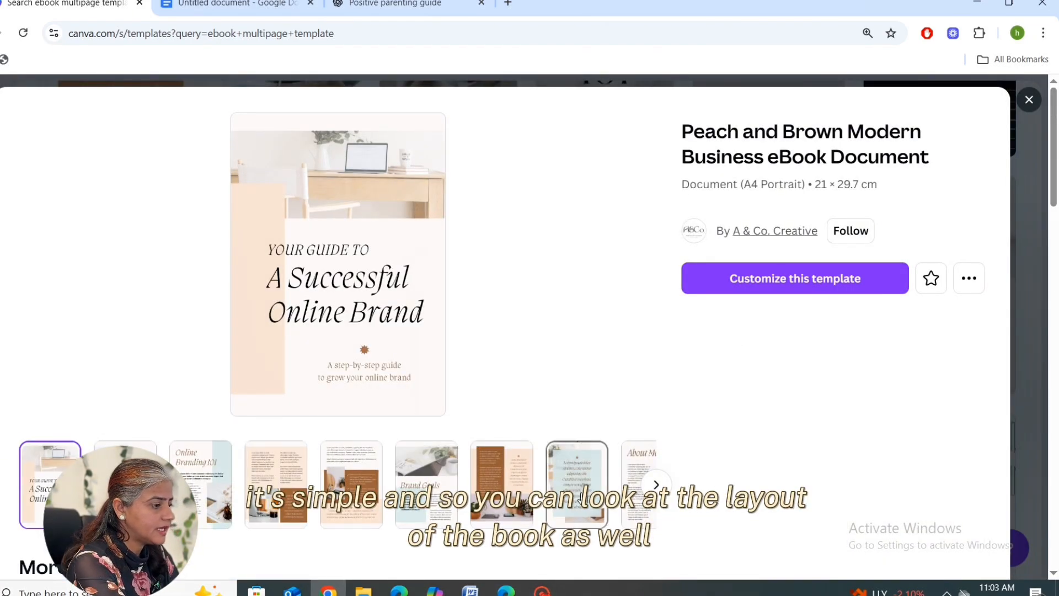
pyautogui.click(656, 485)
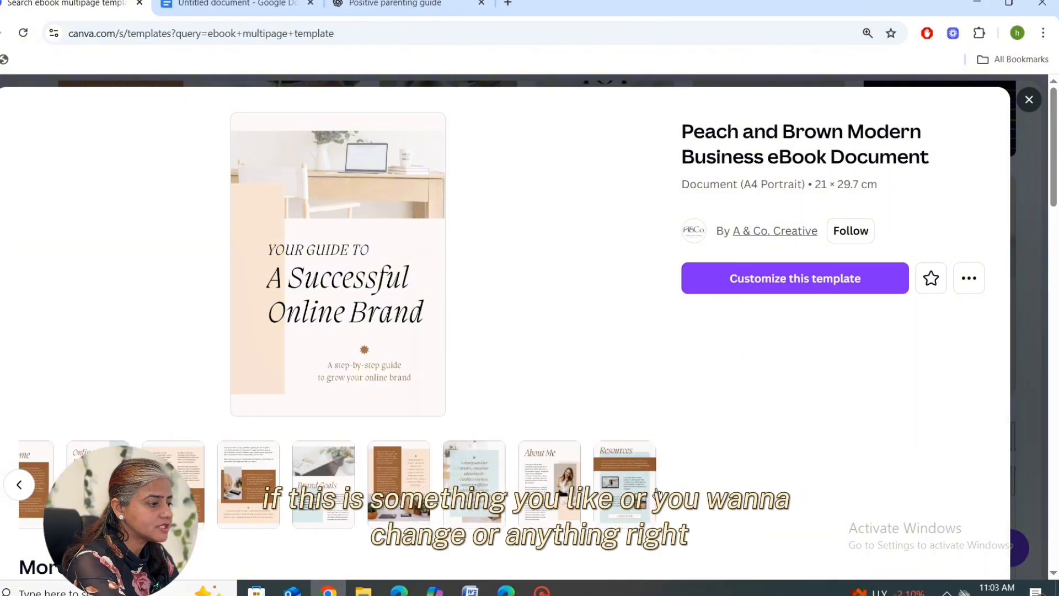
pyautogui.click(19, 487)
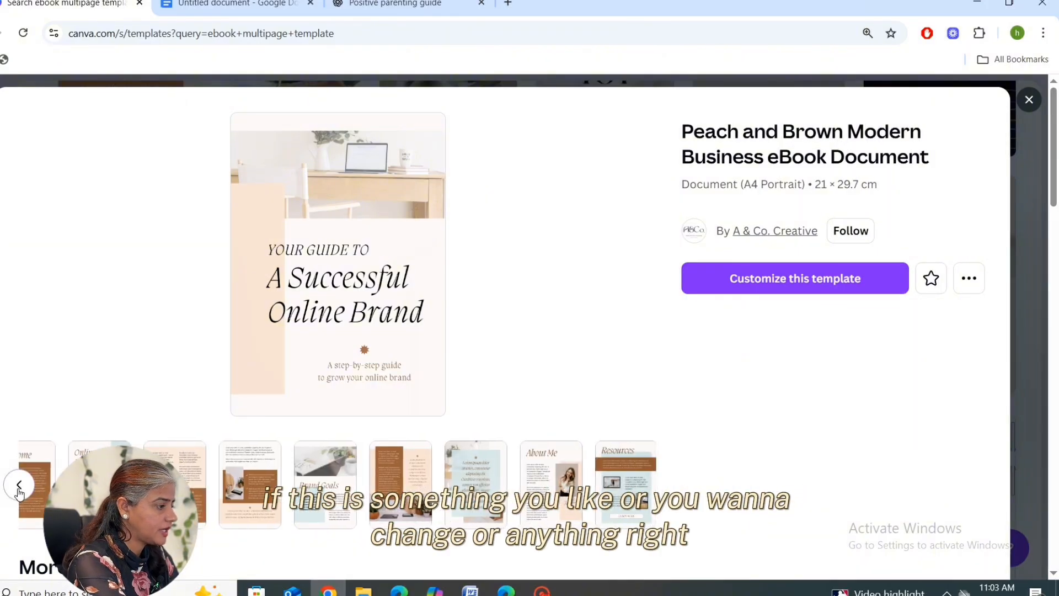
pyautogui.click(801, 283)
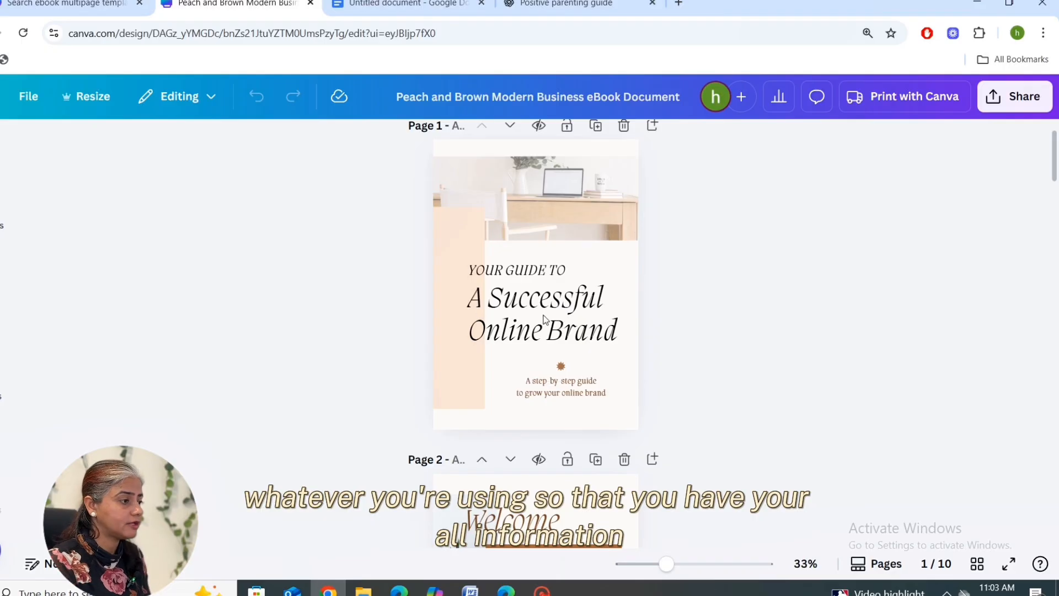
# Switch to ChatGPT and copy "Positive Parenting in Today's Busy World" from the title of the original eBook draft
pyautogui.click(545, 3)
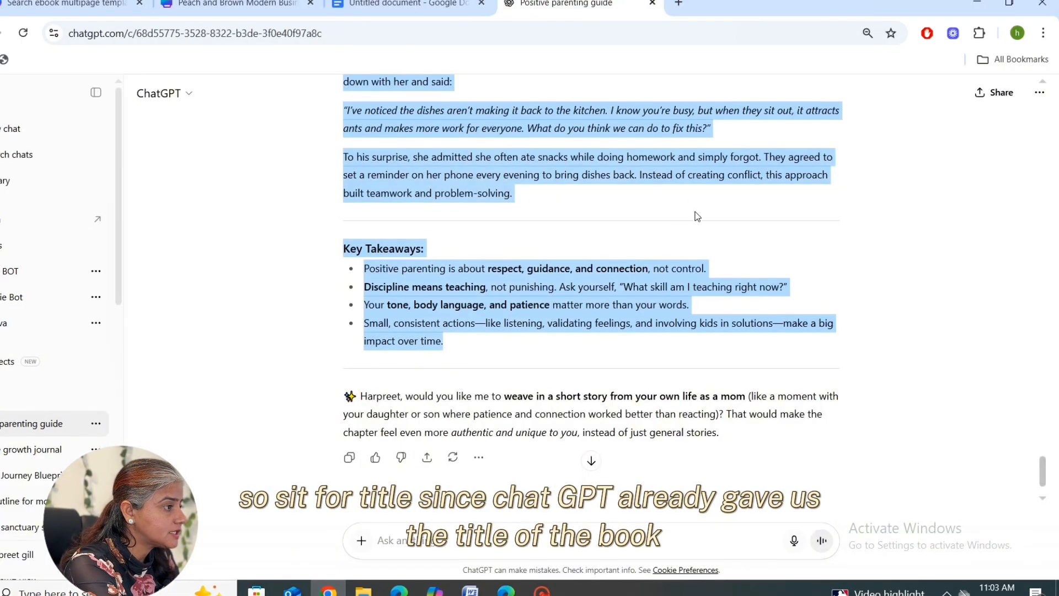
pyautogui.moveTo(1044, 480); pyautogui.dragTo(1009, 129)
pyautogui.moveTo(1009, 129); pyautogui.dragTo(1008, 123)
pyautogui.moveTo(343, 170); pyautogui.dragTo(746, 176)
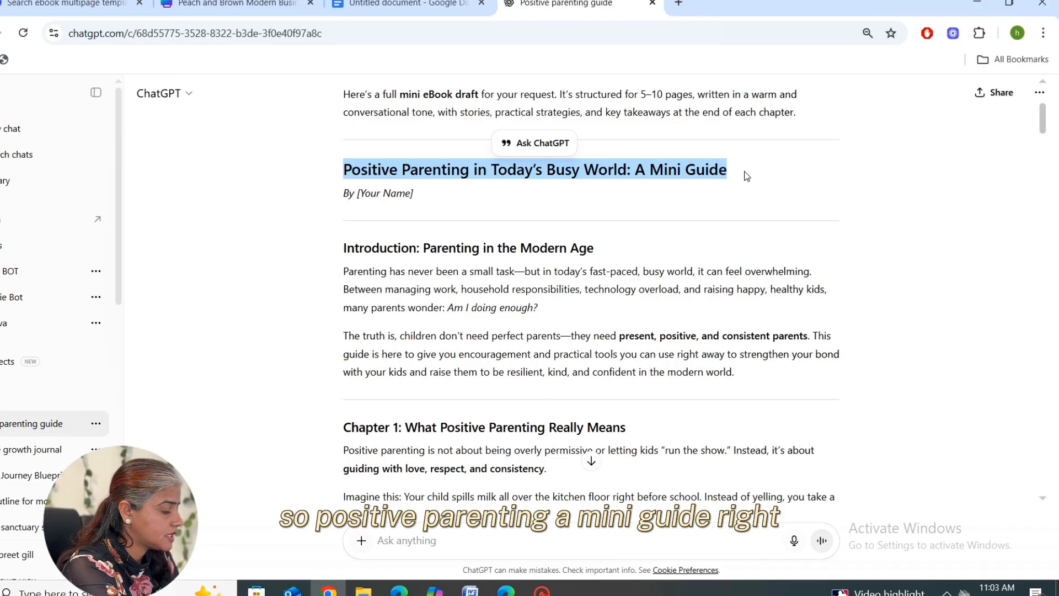
pyautogui.click(612, 207)
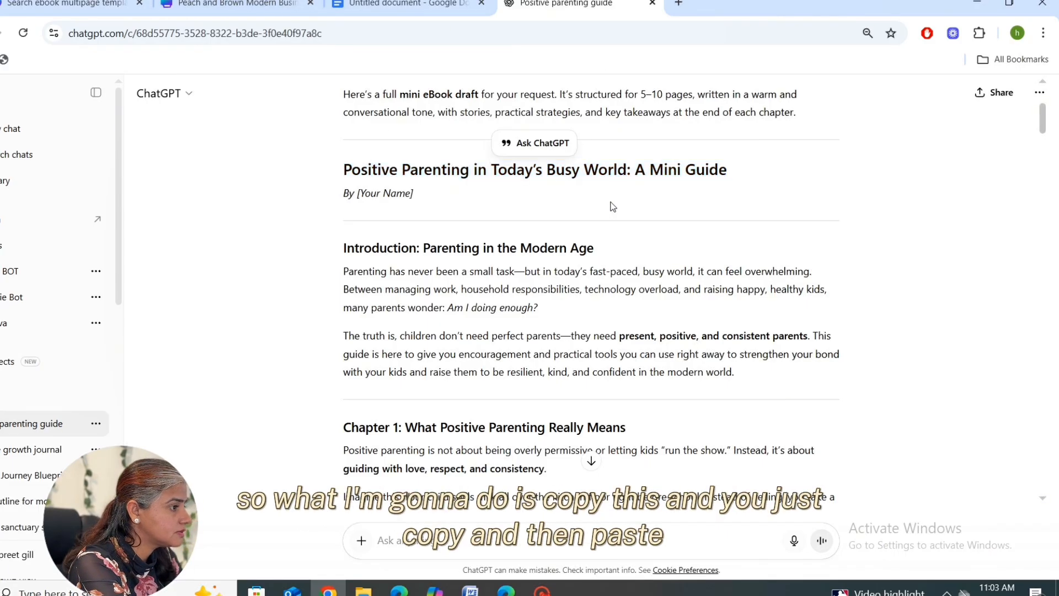
pyautogui.moveTo(343, 169); pyautogui.dragTo(628, 169)
pyautogui.hotkey('ctrl', 'c')
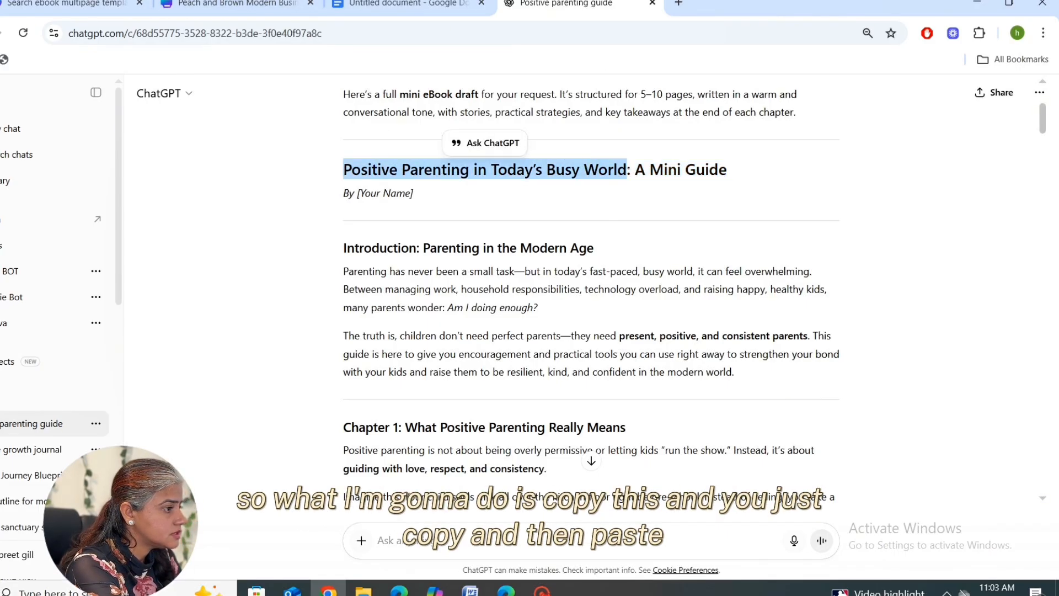
# Return to the Canva design and replace the cover heading "A Successful Online Brand" with the copied title
pyautogui.click(237, 4)
pyautogui.doubleClick(544, 306)
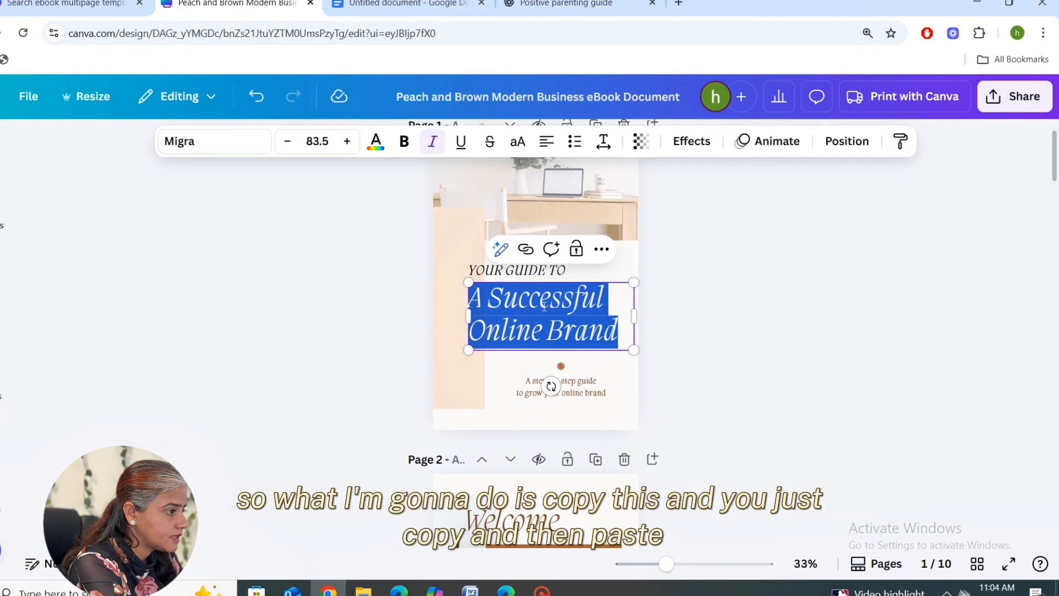
pyautogui.hotkey('ctrl', 'v')
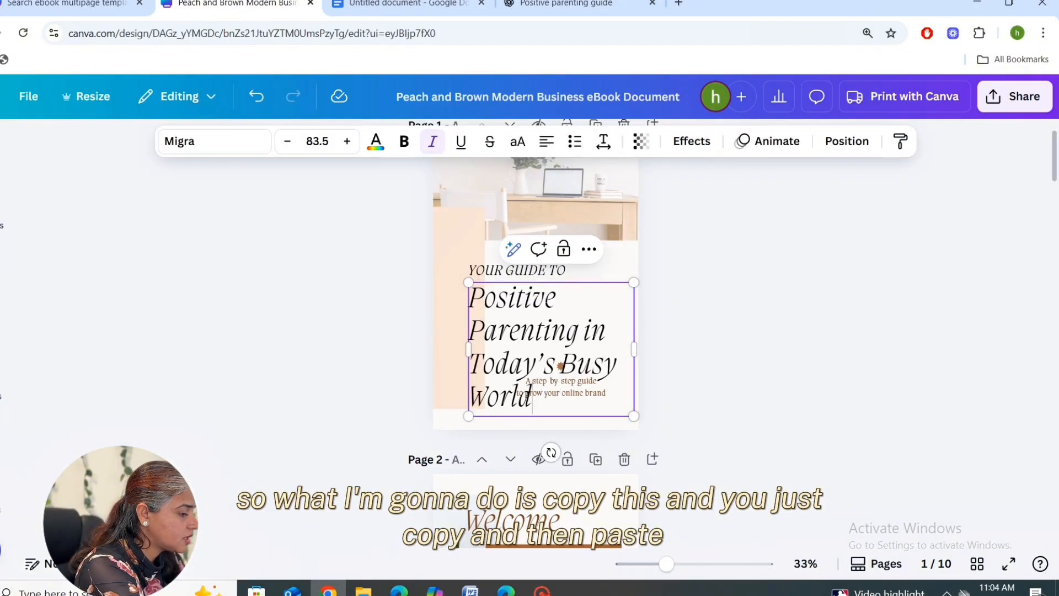
# Shrink the cover title to font size 63.3, widen its text box to fit three lines, and reposition it between the guide line and subtitle
pyautogui.moveTo(634, 412); pyautogui.dragTo(594, 383)
pyautogui.moveTo(595, 333); pyautogui.dragTo(623, 333)
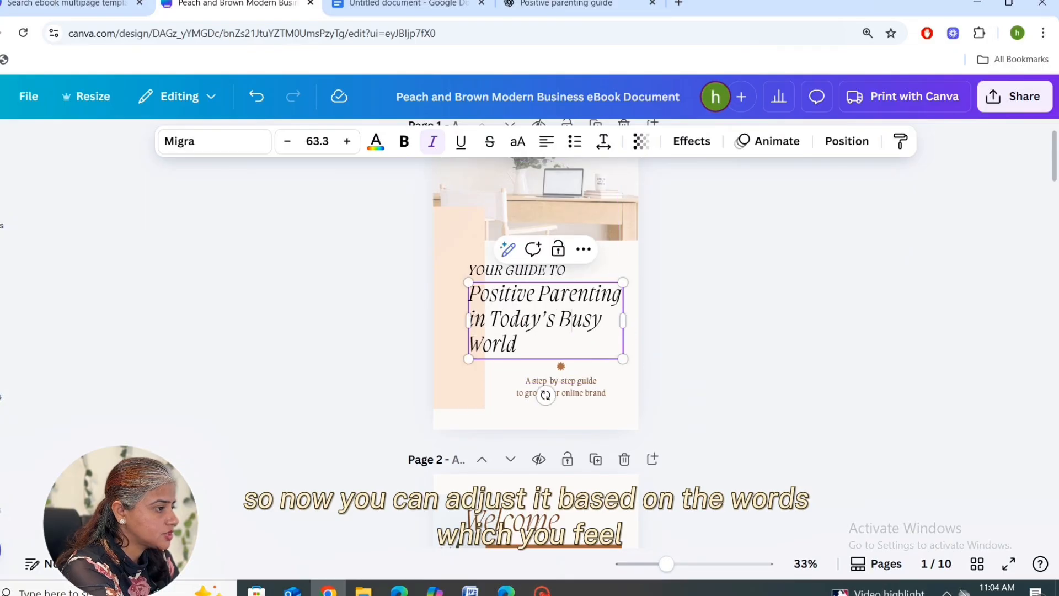
pyautogui.hotkey('shift', 'Left')
pyautogui.hotkey('shift', 'Left')
pyautogui.hotkey('shift', 'Left')
pyautogui.hotkey('shift', 'Left')
pyautogui.hotkey('shift', 'Left')
pyautogui.hotkey('shift', 'Left')
pyautogui.hotkey('shift', 'Left')
pyautogui.hotkey('shift', 'Left')
pyautogui.hotkey('shift', 'Left')
pyautogui.click(670, 369)
pyautogui.moveTo(542, 332); pyautogui.dragTo(553, 334)
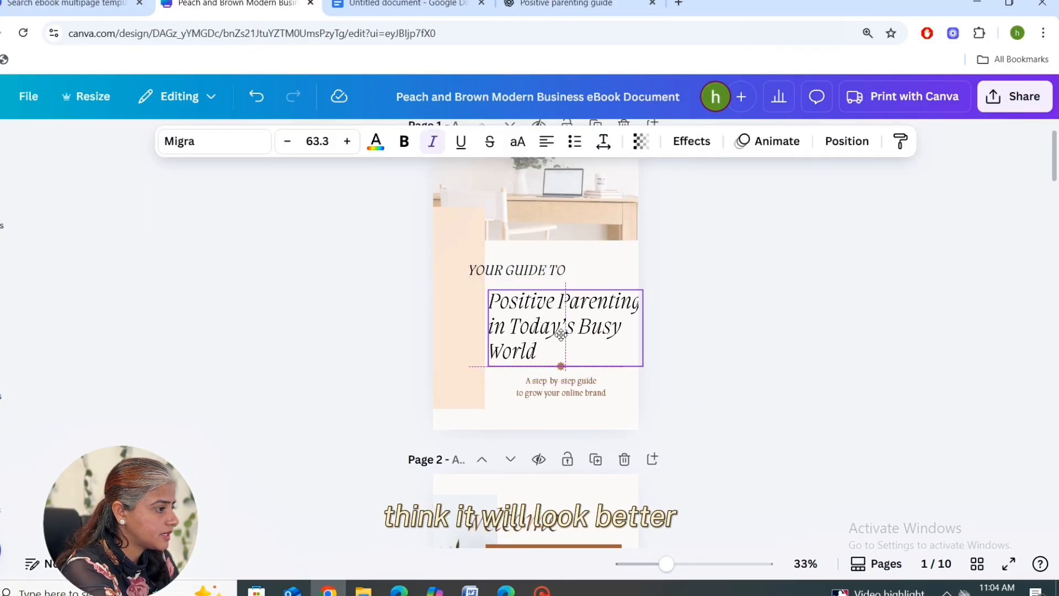
# Replace the cover line above the title with "YOUR MINI GUIDE TO:"
pyautogui.doubleClick(482, 269)
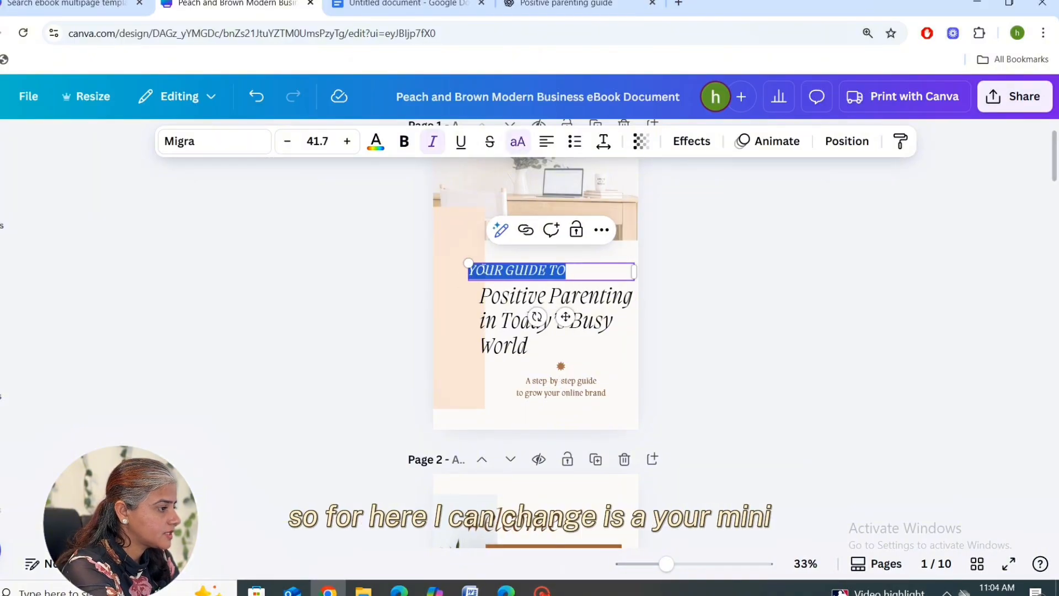
pyautogui.write('AOUR MINI GUI')
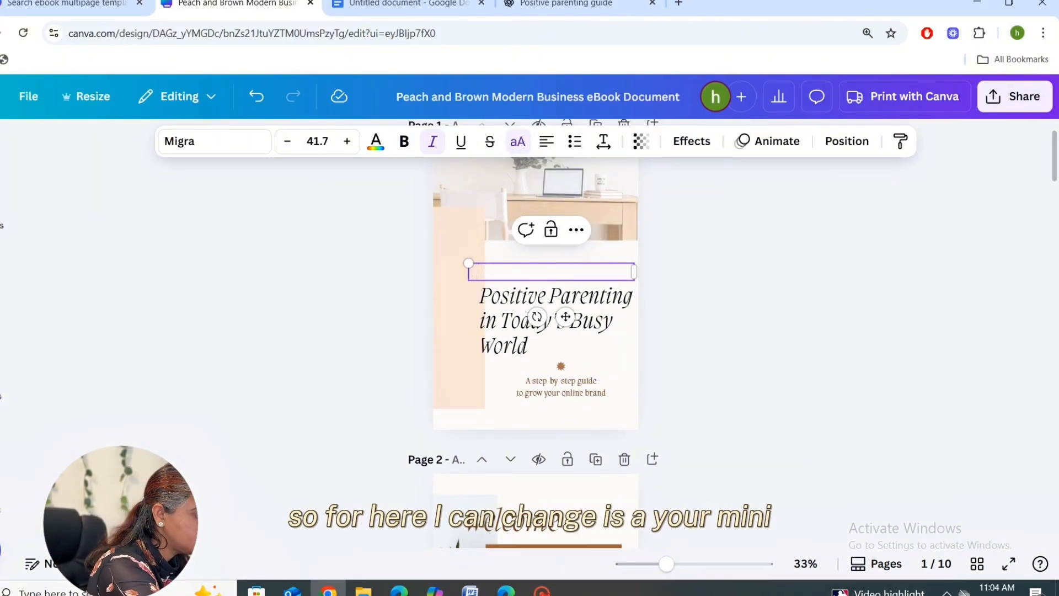
pyautogui.write('DE')
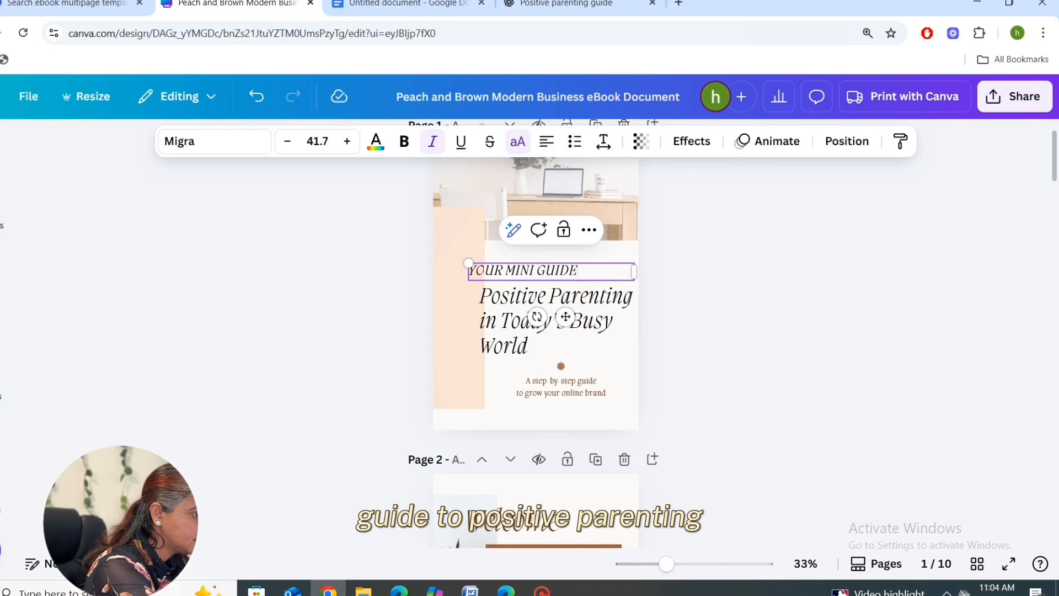
pyautogui.write(' TO:')
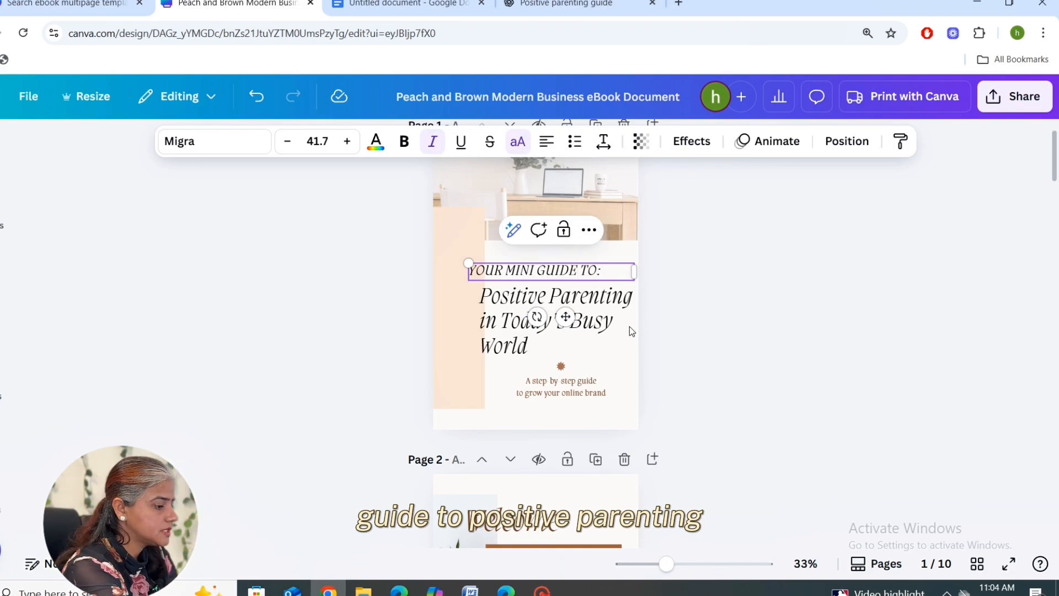
pyautogui.click(710, 347)
# Replace the cover subtitle beneath the title with the two-line author placeholder "By" and "Name"
pyautogui.doubleClick(567, 385)
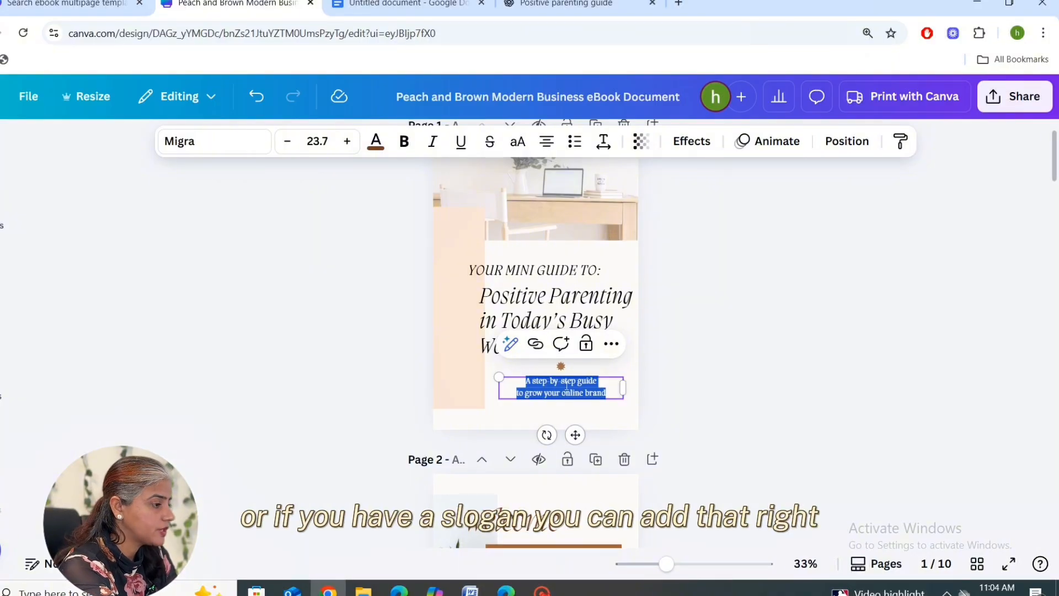
pyautogui.press('BackSpace')
pyautogui.write('By')
pyautogui.press('Return')
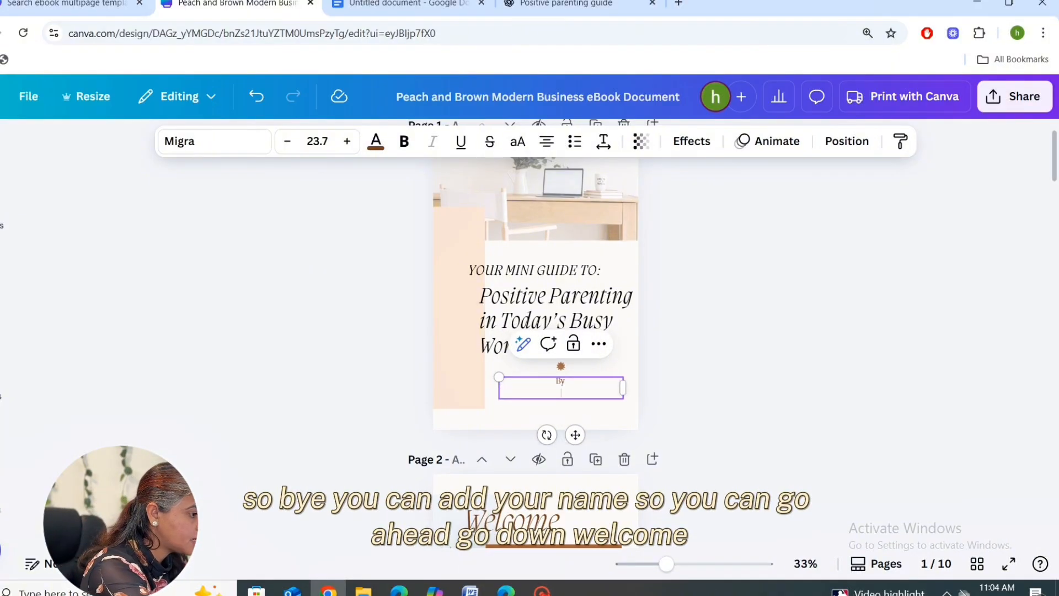
pyautogui.write('Name')
pyautogui.click(803, 369)
# Change the "Welcome" heading on page 2 to "Introduction"
pyautogui.scroll(-1, 804, 370)
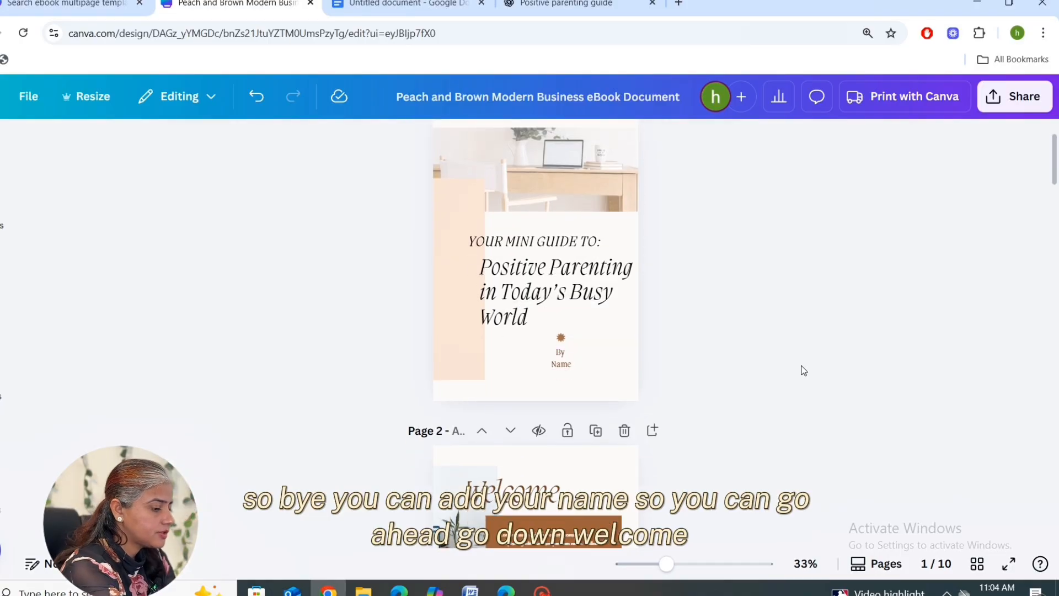
pyautogui.scroll(-10, 803, 370)
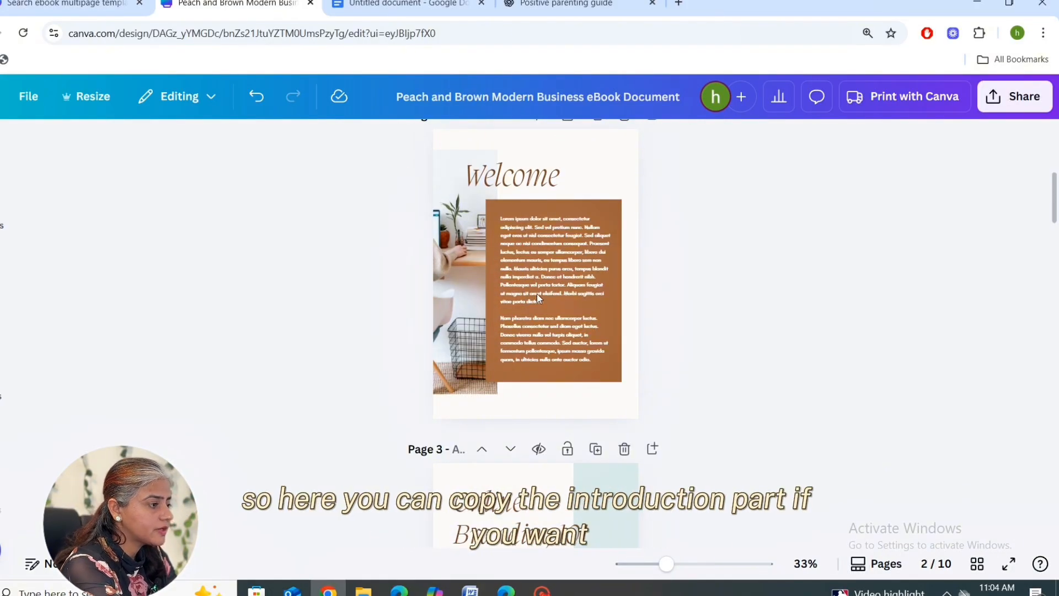
pyautogui.doubleClick(500, 185)
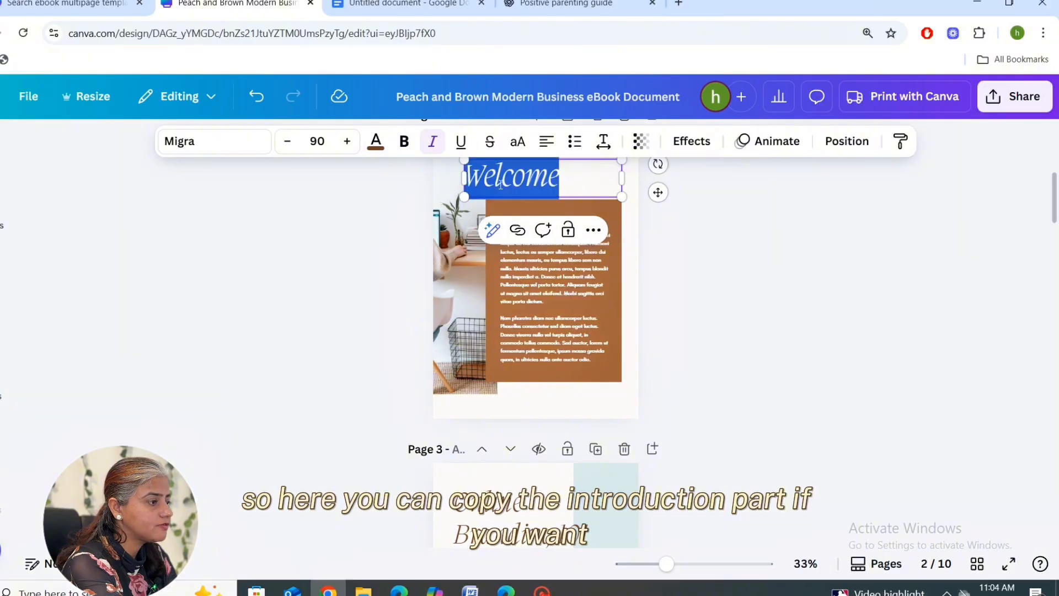
pyautogui.write('Intro')
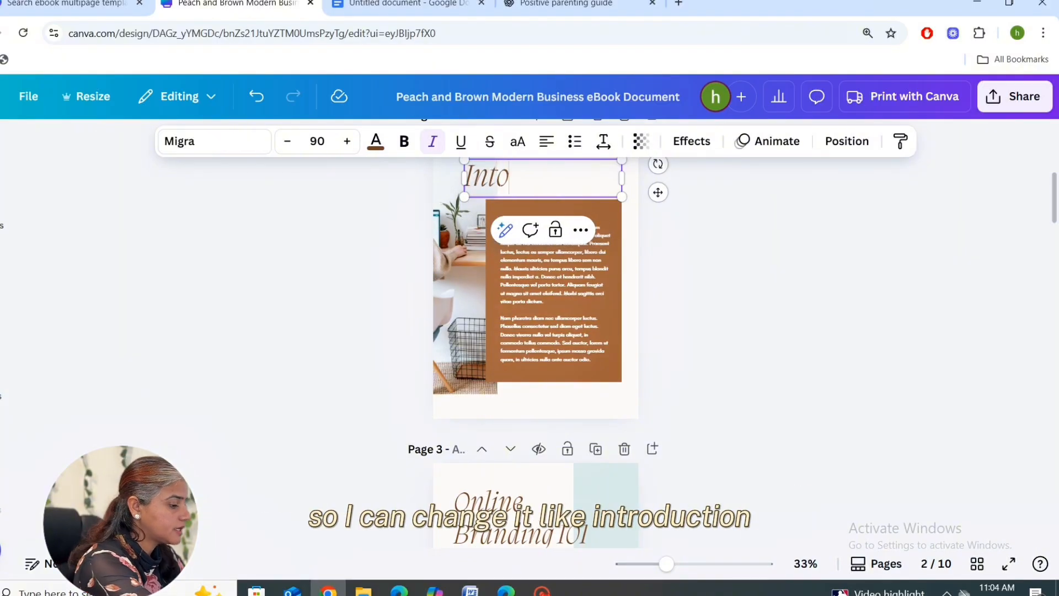
pyautogui.write('duction')
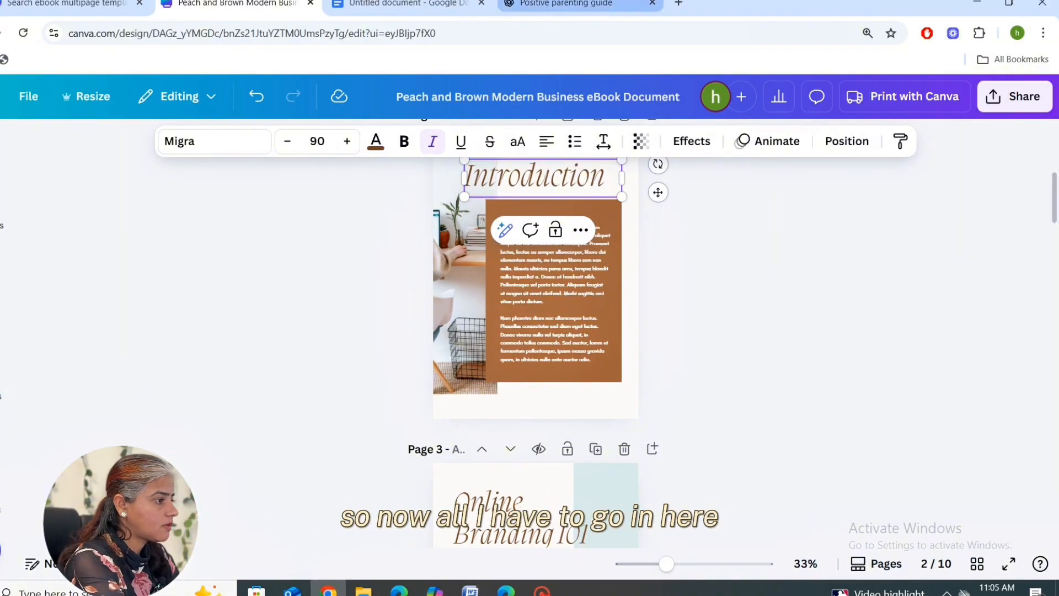
# Check the introduction in ChatGPT, then copy the Google Docs introduction text from "Parenting has never been a small task" through "stress and commitments."
pyautogui.click(556, 6)
pyautogui.click(590, 268)
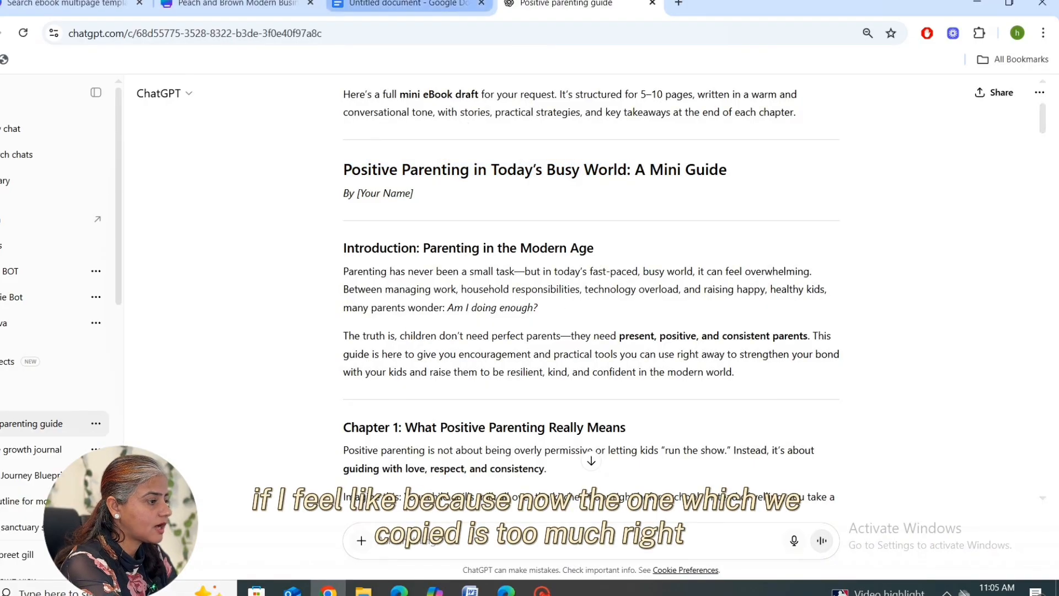
pyautogui.click(407, 6)
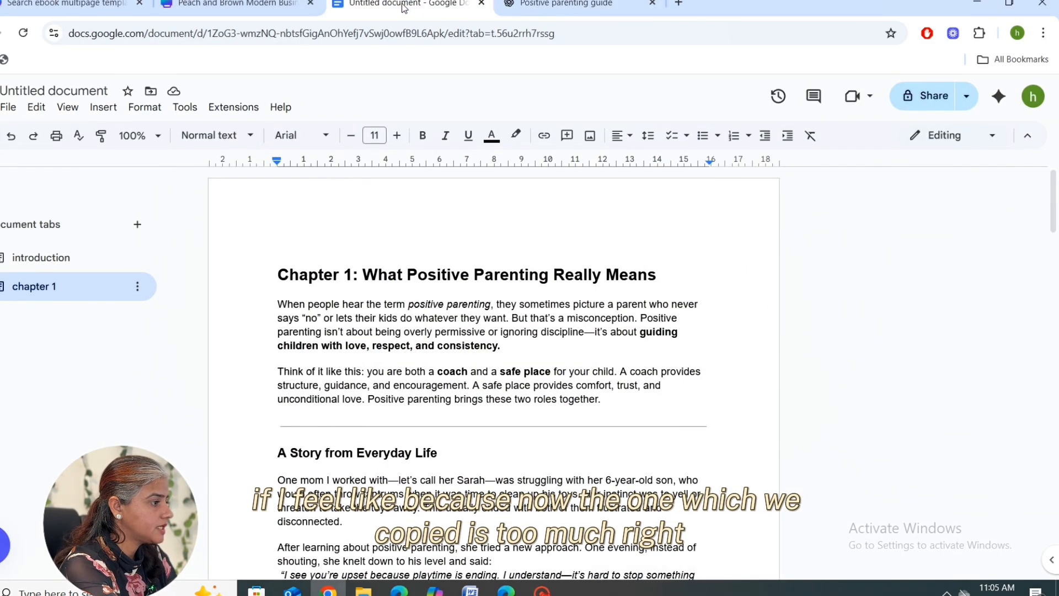
pyautogui.click(39, 257)
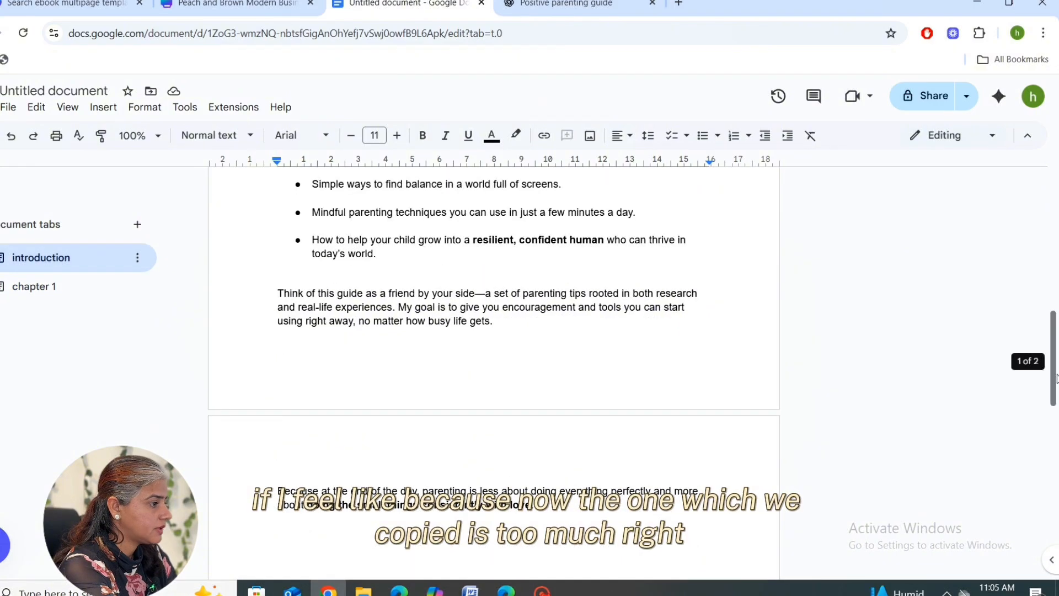
pyautogui.moveTo(1054, 378); pyautogui.dragTo(1042, 247)
pyautogui.scroll(-1, 1043, 247)
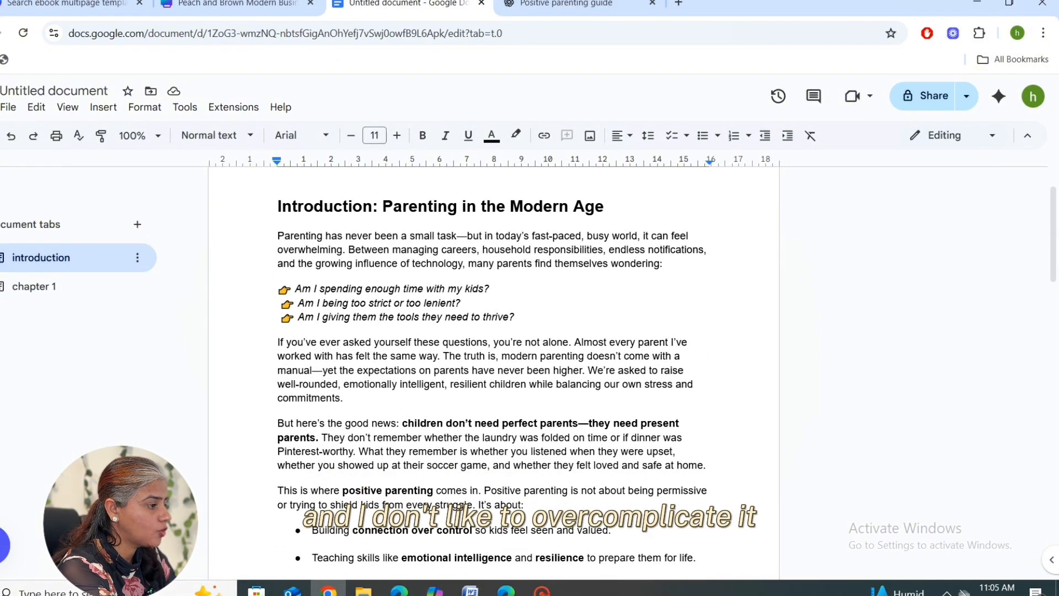
pyautogui.moveTo(278, 236); pyautogui.dragTo(348, 411)
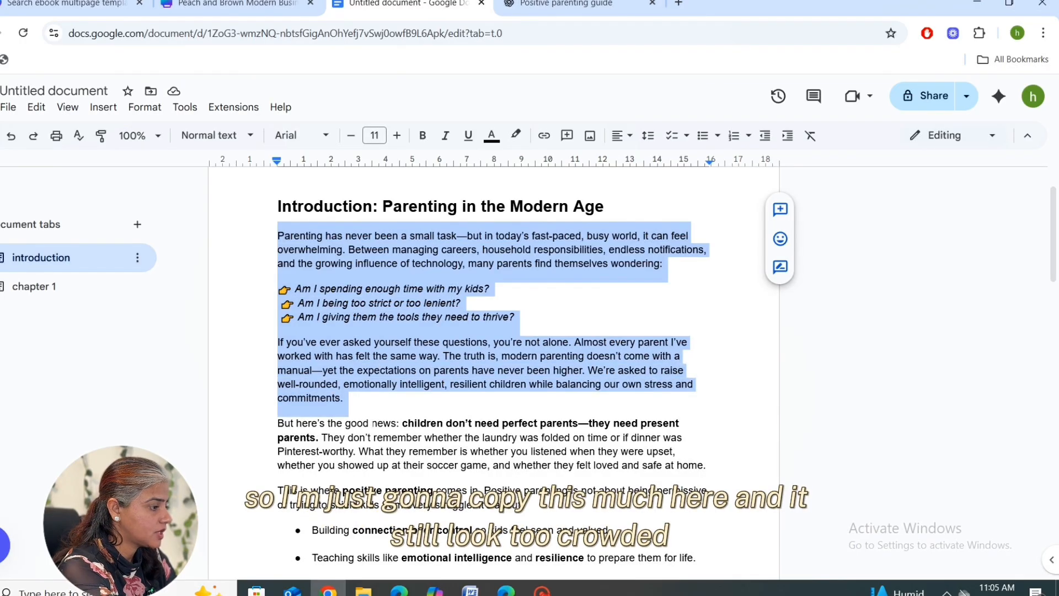
# Return to Canva, replace page 2's placeholder body text with the copied introduction, and add line breaks around the three questions
pyautogui.click(232, 3)
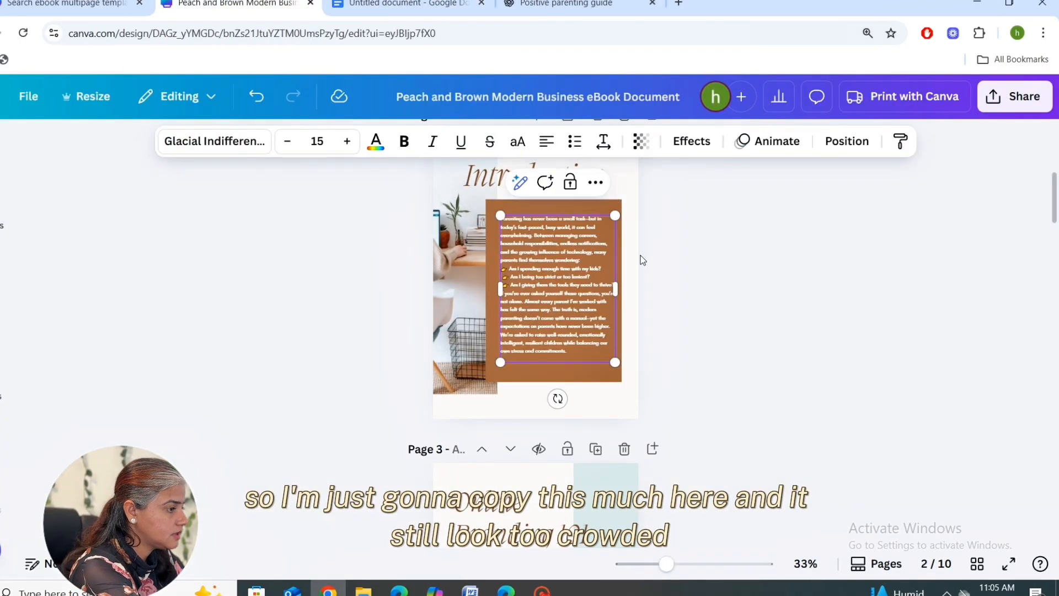
pyautogui.click(590, 259)
pyautogui.press('Return')
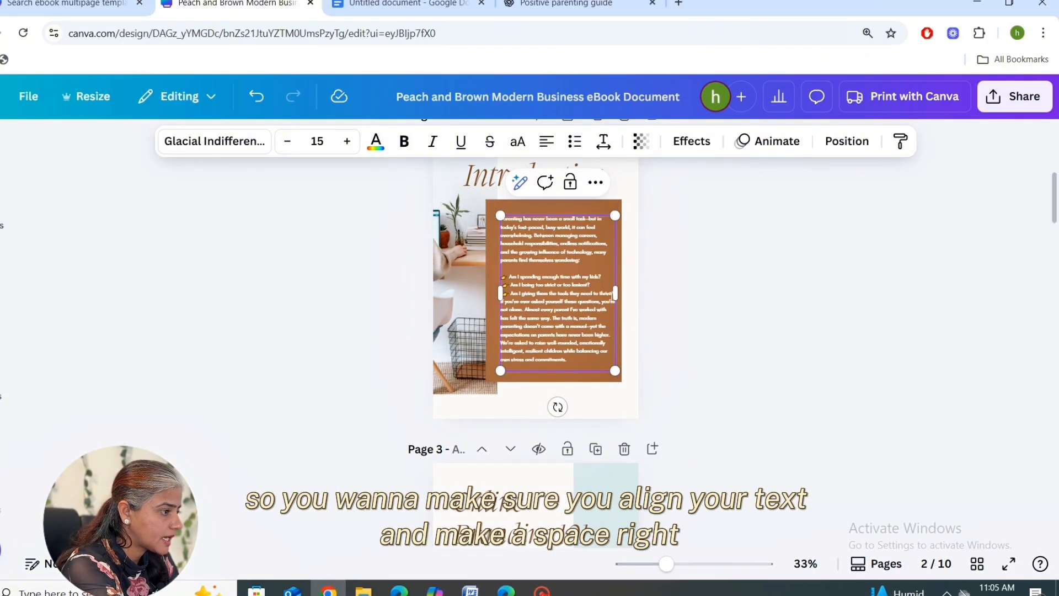
pyautogui.press('Return')
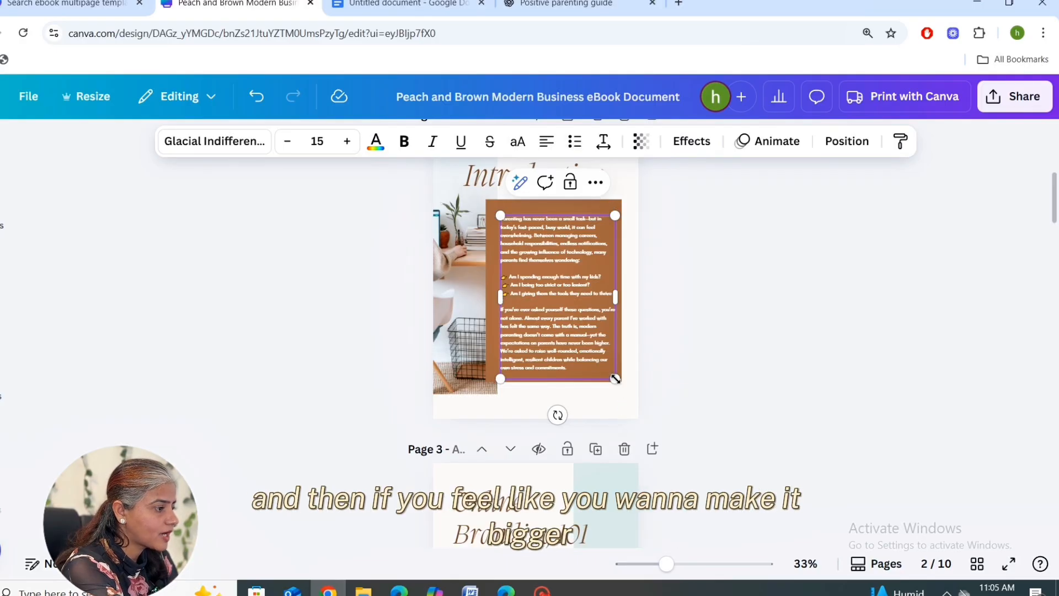
# Enlarge the introduction body text to size 15.9 and shift it slightly left to fit within the brown box
pyautogui.moveTo(615, 379); pyautogui.dragTo(621, 388)
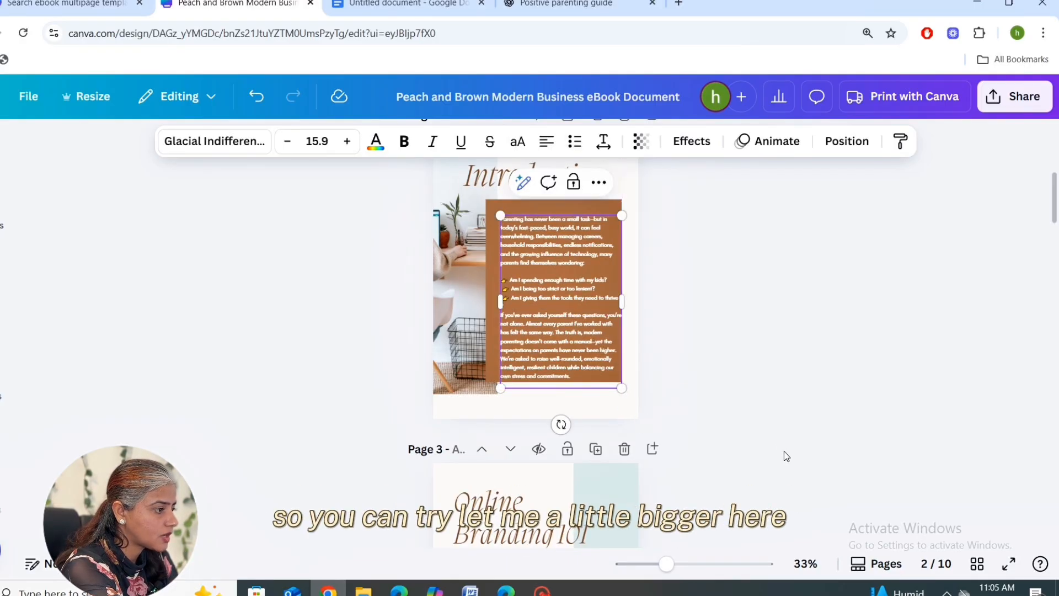
pyautogui.moveTo(667, 564); pyautogui.dragTo(681, 564)
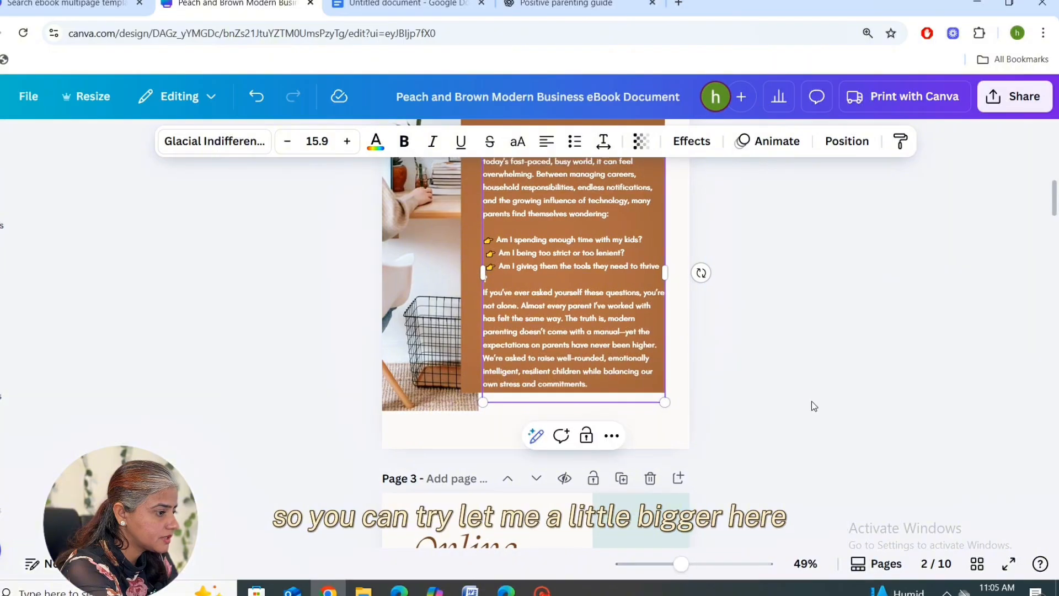
pyautogui.click(812, 406)
pyautogui.scroll(2, 812, 406)
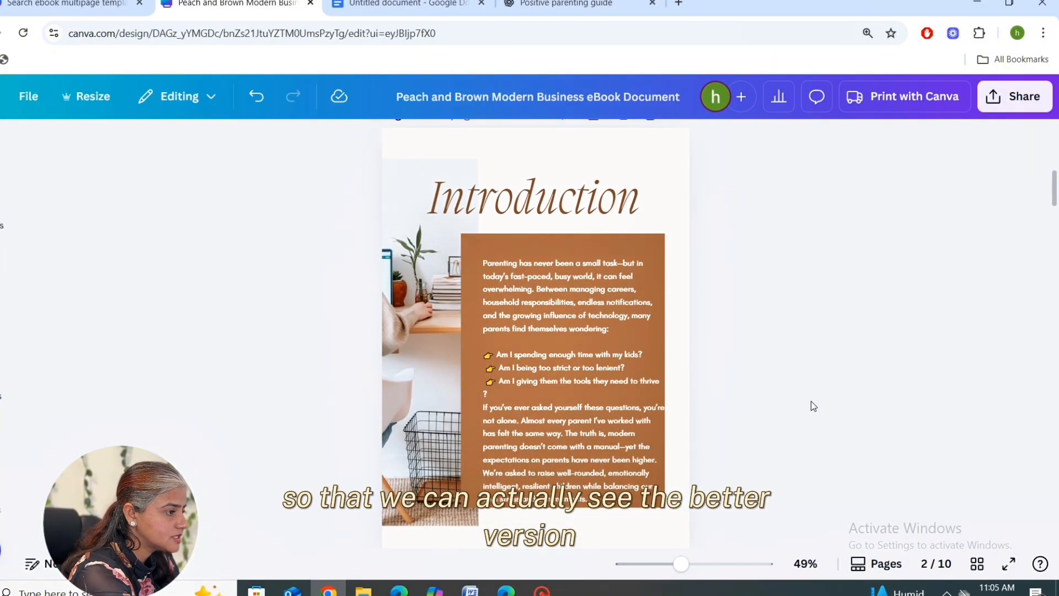
pyautogui.click(549, 394)
pyautogui.click(697, 405)
pyautogui.scroll(-3, 697, 405)
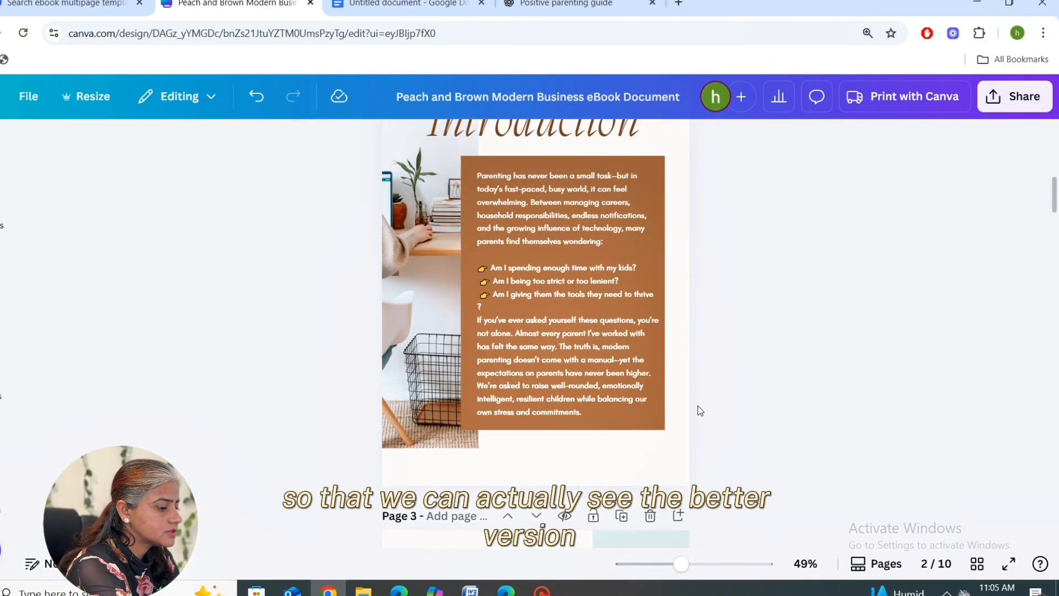
# Duplicate the Introduction page and check the Google Docs draft for the remaining introduction text before returning to the Canva design
pyautogui.scroll(2, 697, 406)
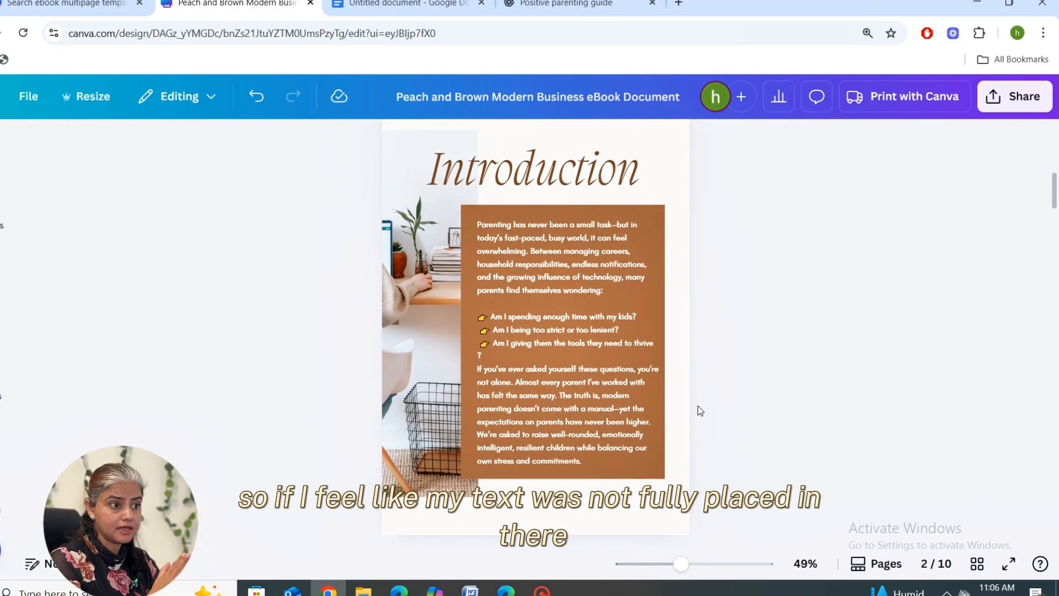
pyautogui.scroll(-2, 698, 408)
pyautogui.scroll(5, 698, 406)
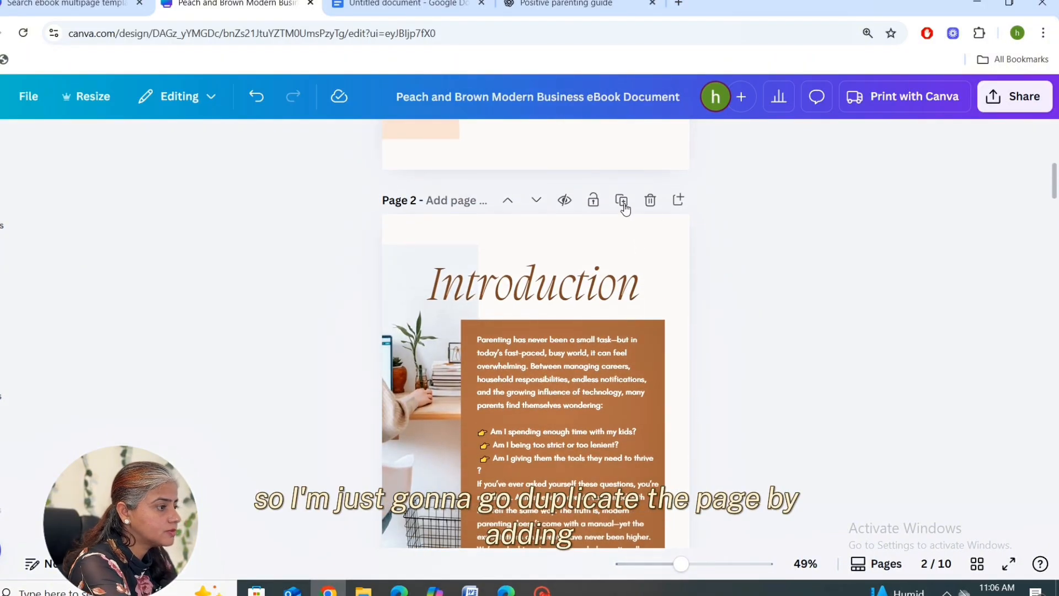
pyautogui.click(621, 200)
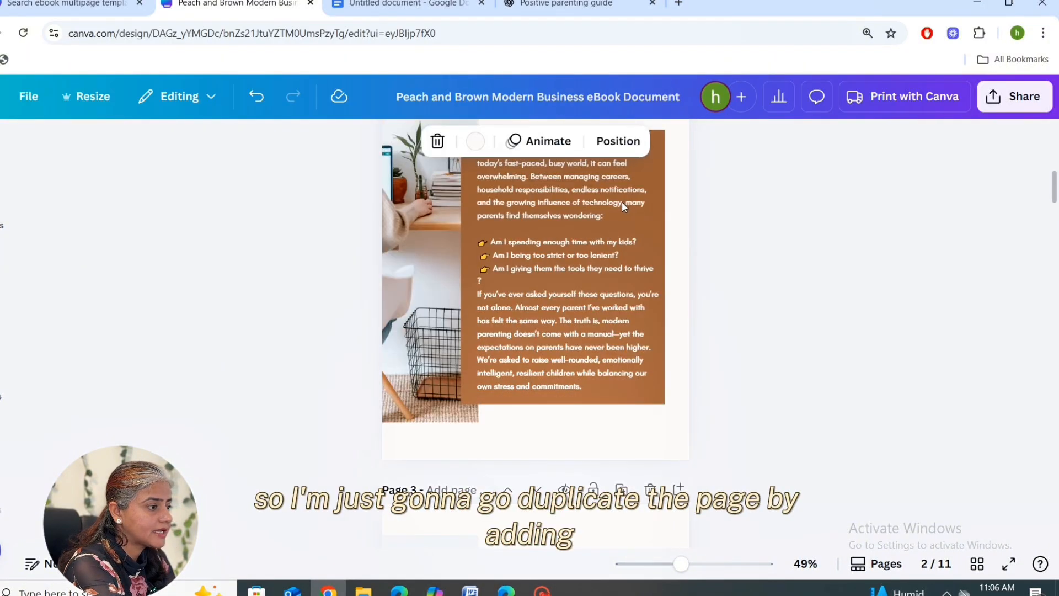
pyautogui.click(389, 3)
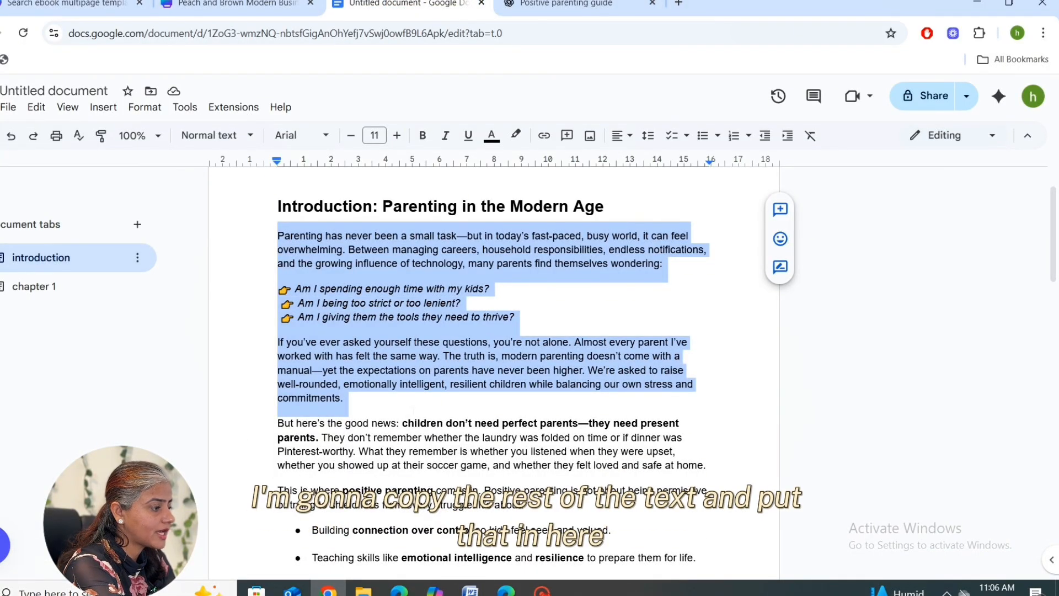
pyautogui.click(231, 4)
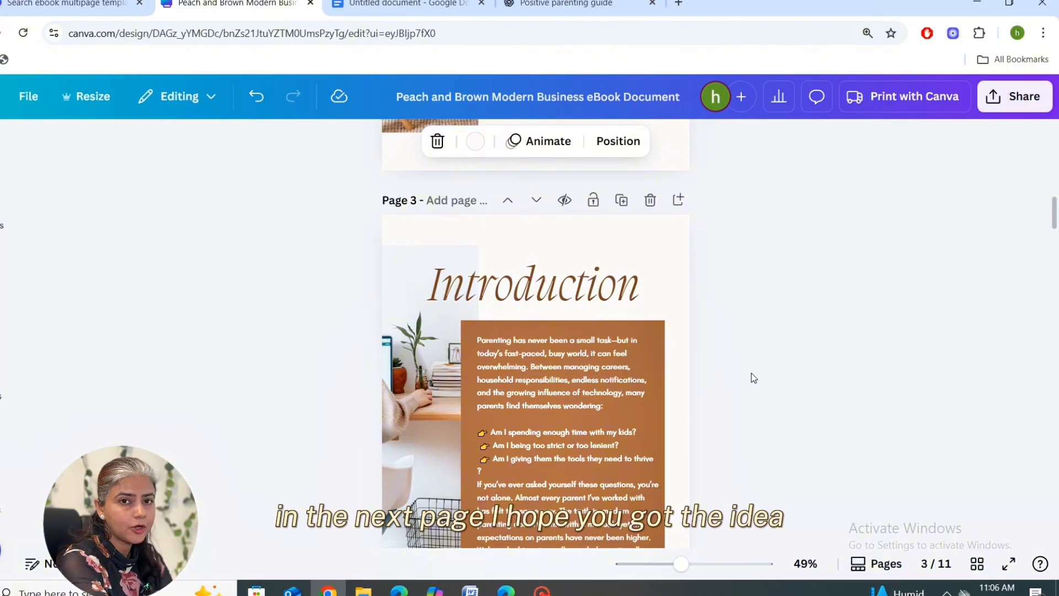
# Select the desk picture beside the Introduction text on page 2 and search the elements for "positive parenting"
pyautogui.scroll(3, 755, 378)
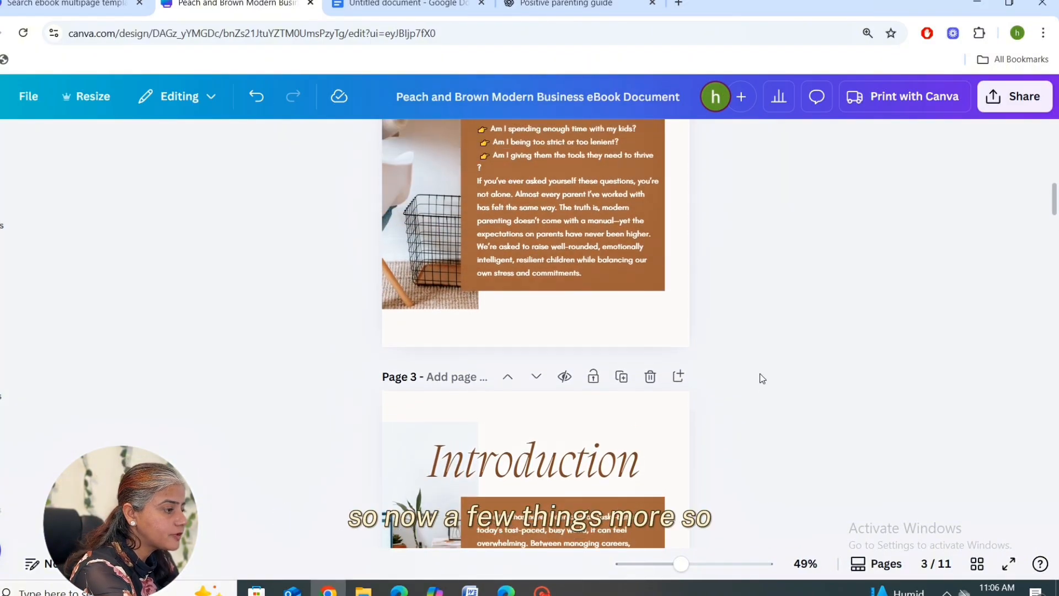
pyautogui.scroll(4, 762, 378)
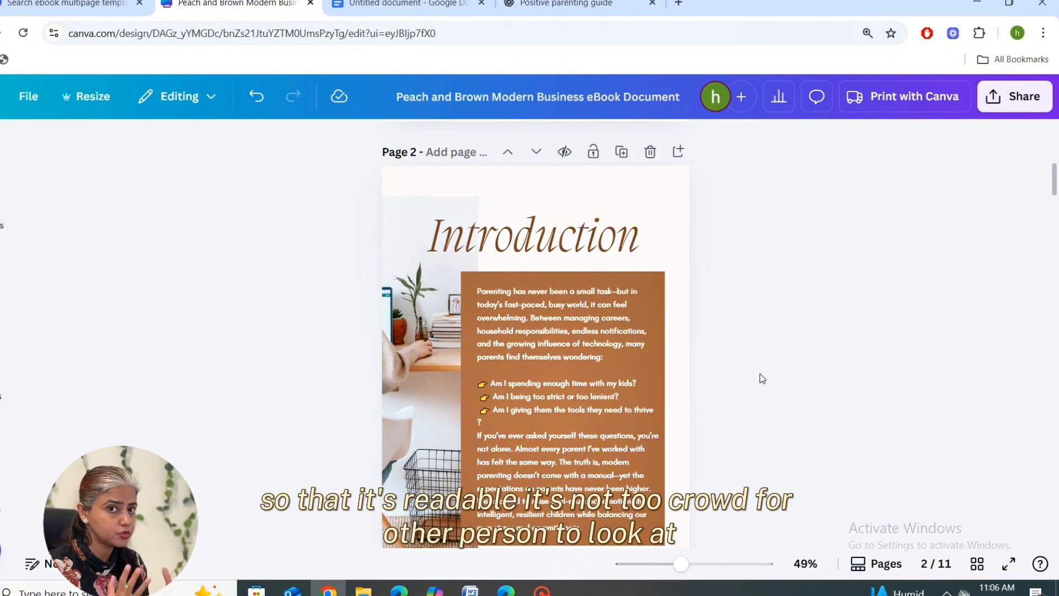
pyautogui.click(438, 391)
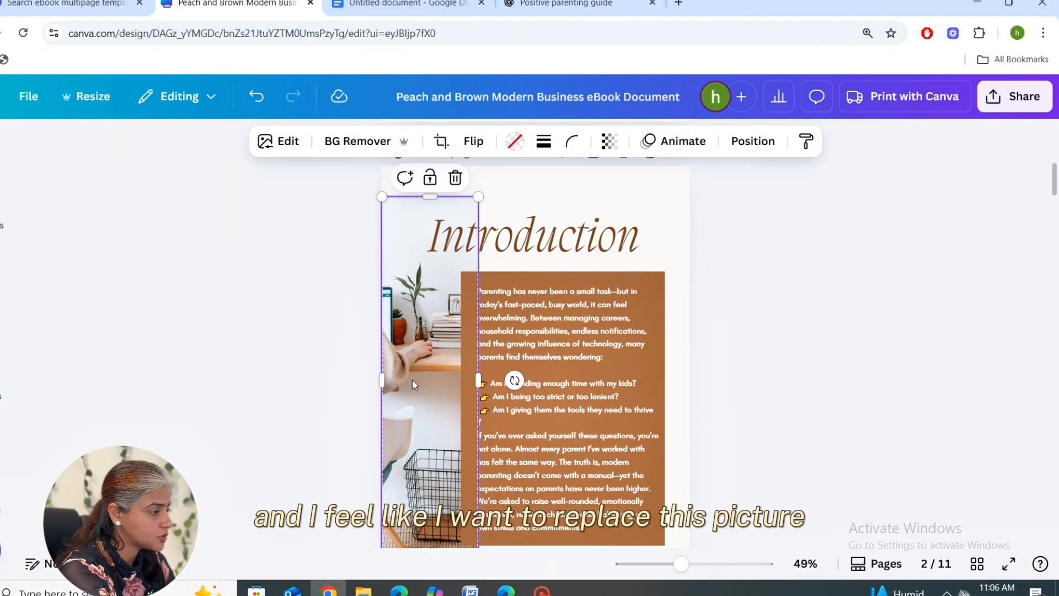
pyautogui.click(2, 215)
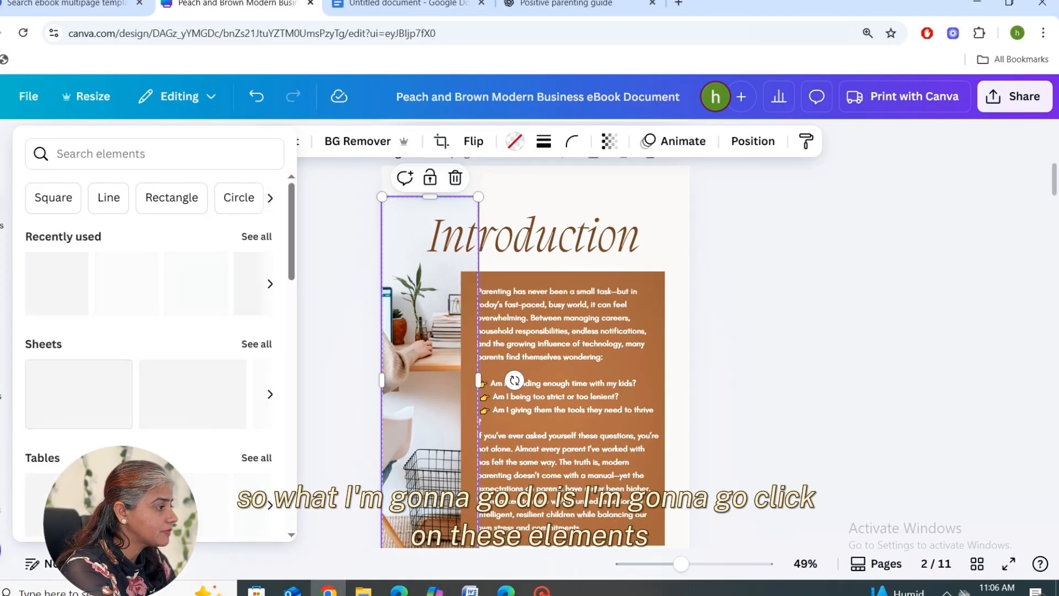
pyautogui.click(154, 153)
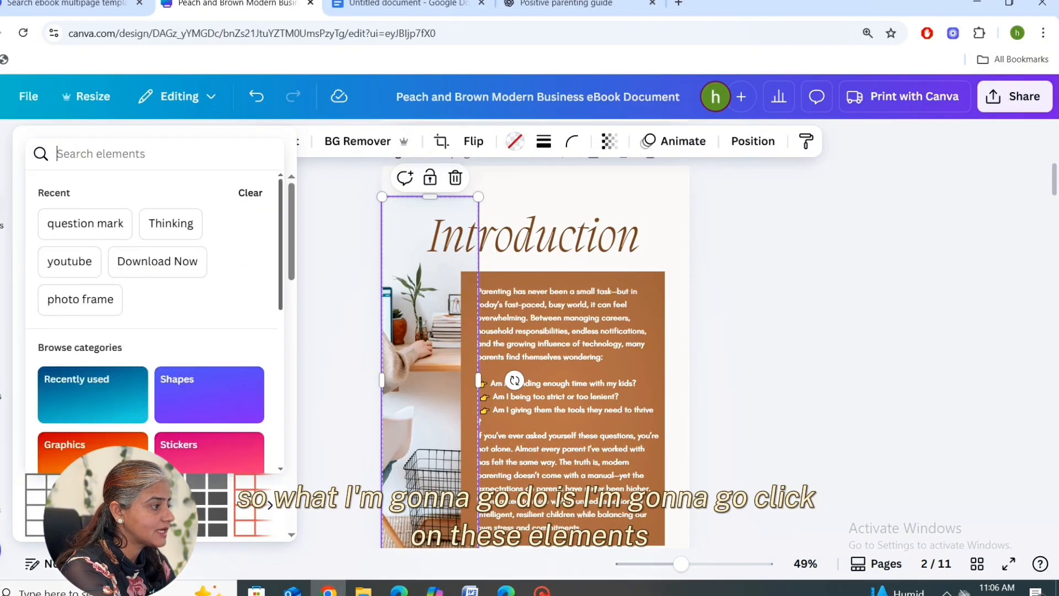
pyautogui.write('positive o')
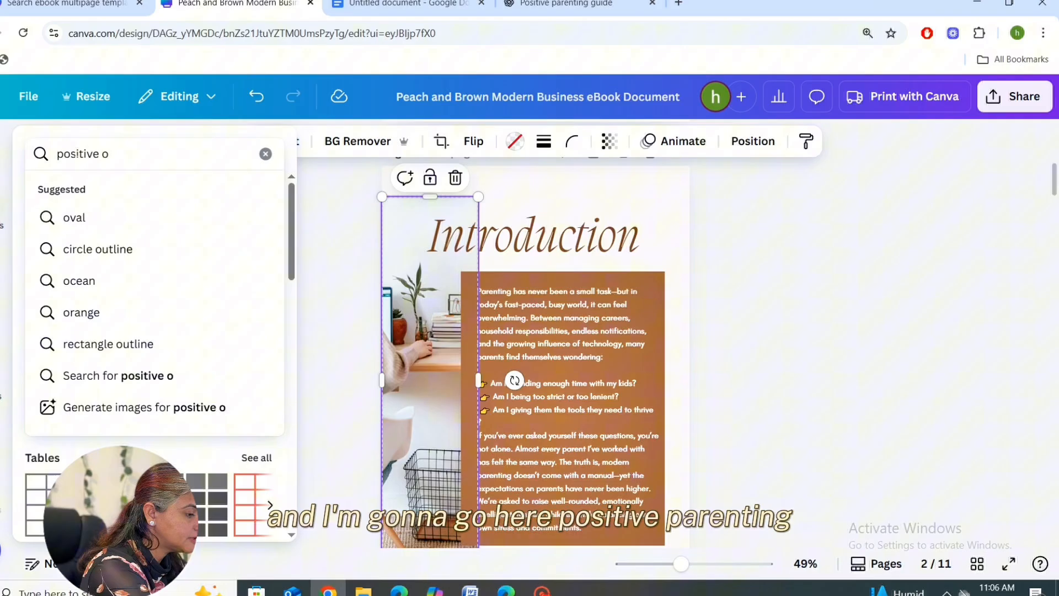
pyautogui.press('BackSpace')
pyautogui.write('parenting')
pyautogui.press('Return')
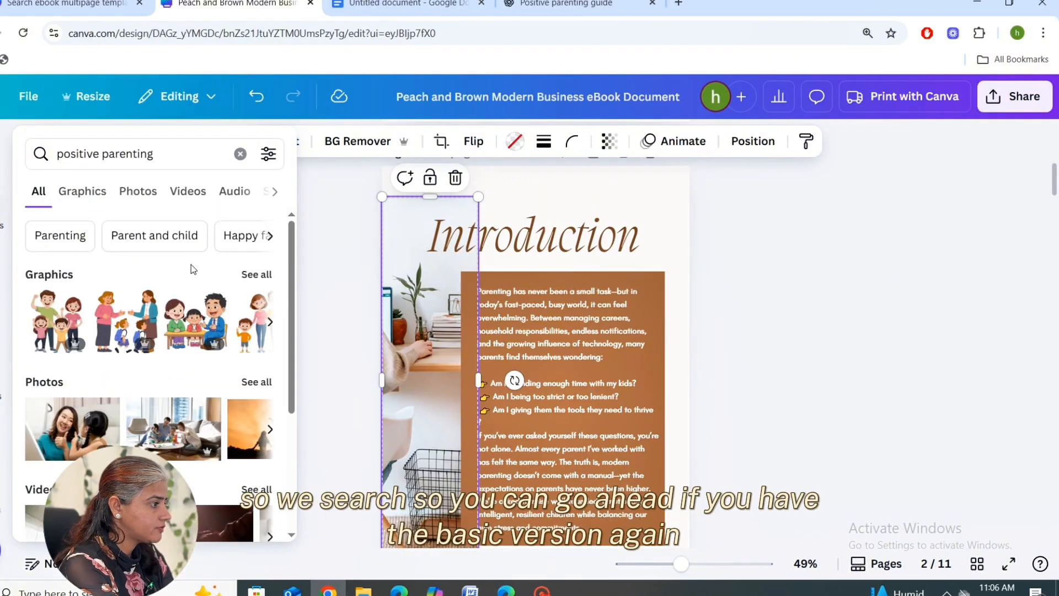
# Browse the photo results and replace page 2's desk picture with the non-premium photo of parents and a child using a tablet
pyautogui.click(257, 383)
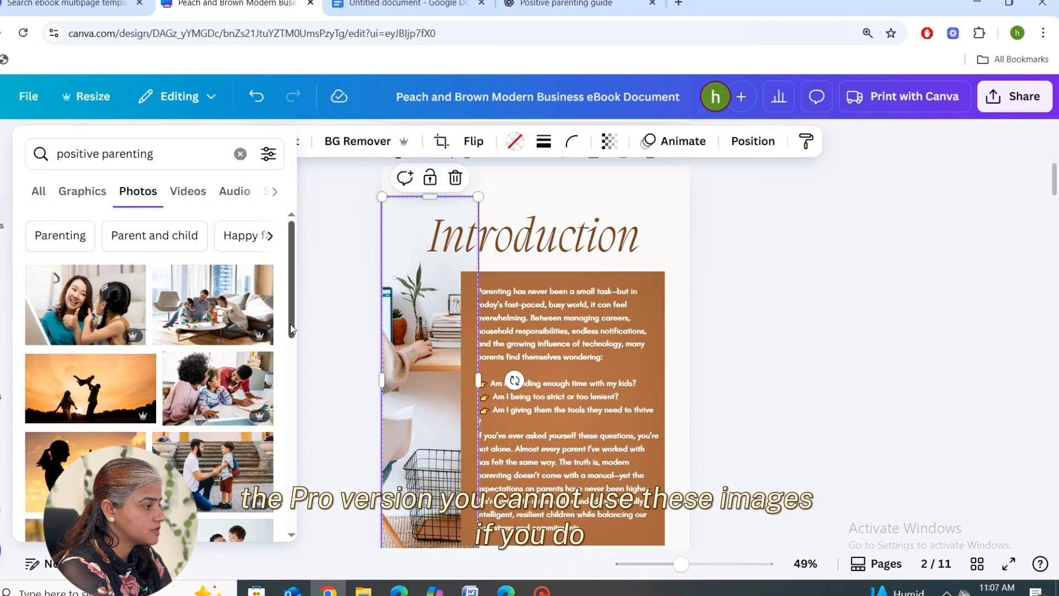
pyautogui.moveTo(290, 324); pyautogui.dragTo(283, 526)
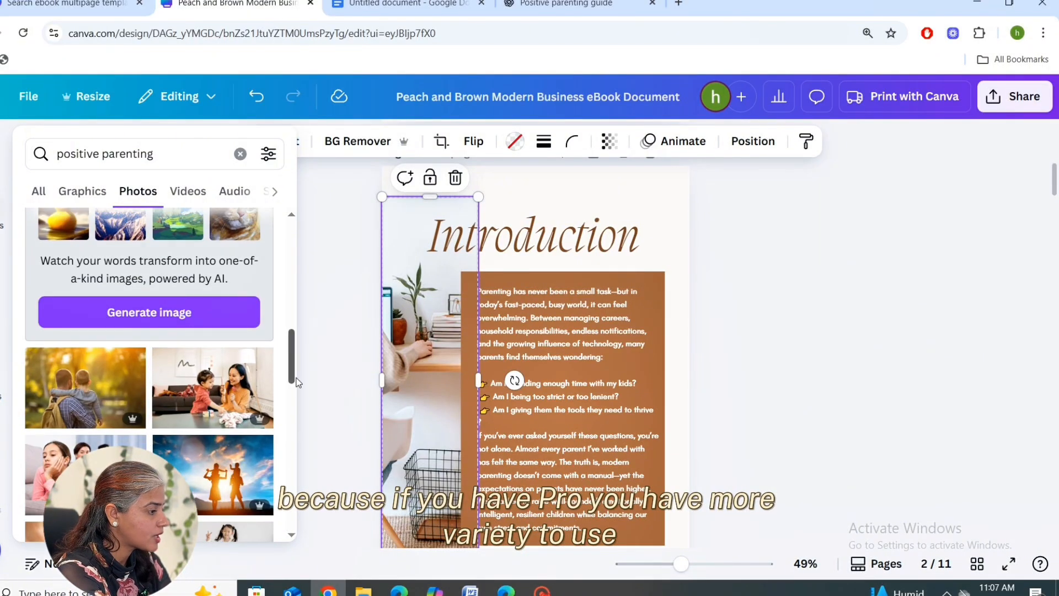
pyautogui.moveTo(291, 359); pyautogui.dragTo(279, 488)
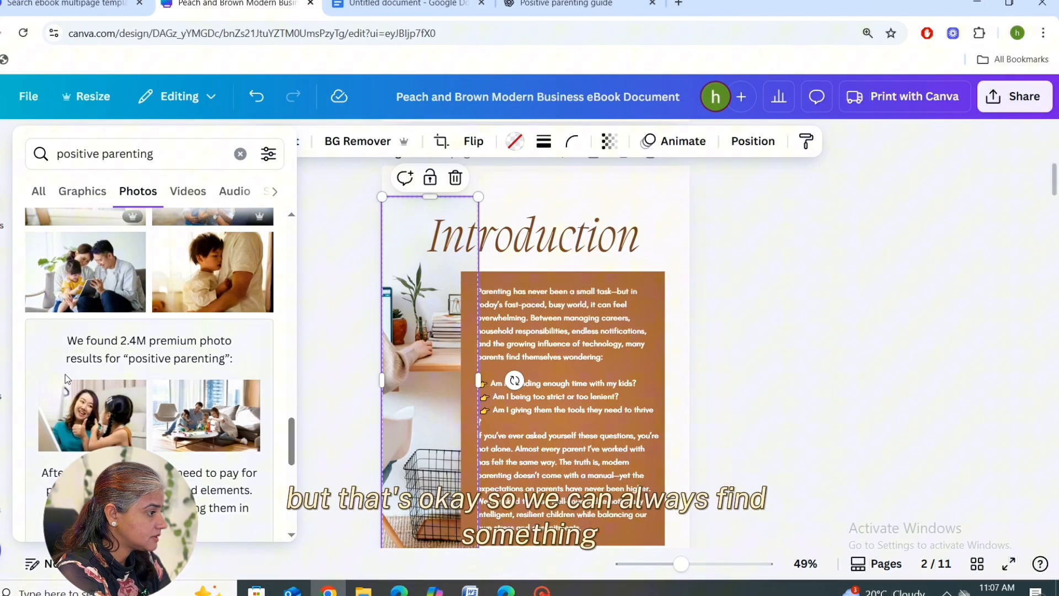
pyautogui.click(116, 295)
pyautogui.moveTo(421, 346); pyautogui.dragTo(430, 381)
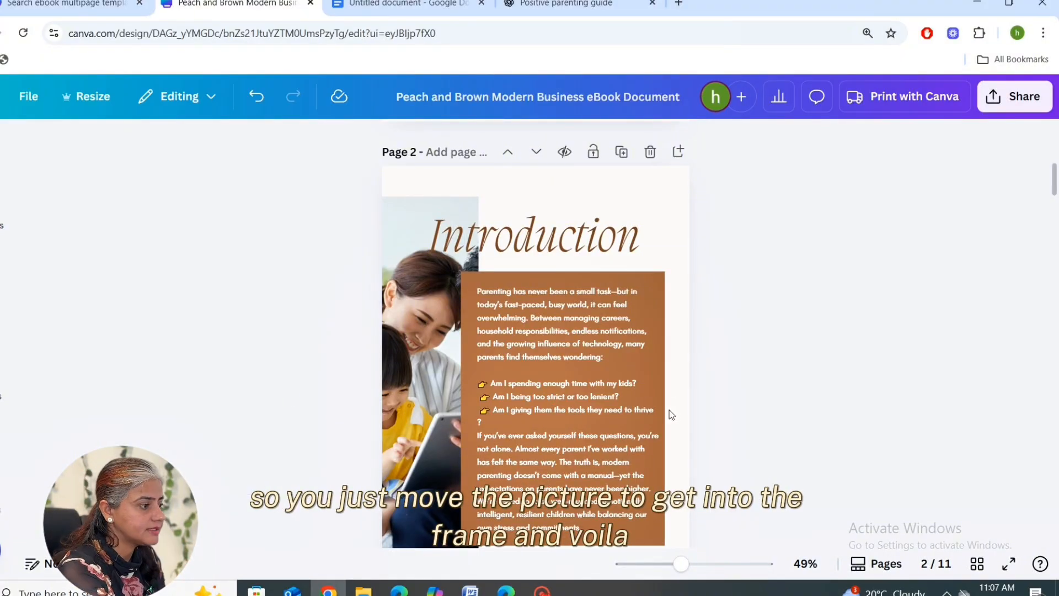
# Replace the signature on the About Me page with "your name" and widen its text box so it fits on one line
pyautogui.scroll(-5, 711, 408)
pyautogui.scroll(-20, 822, 398)
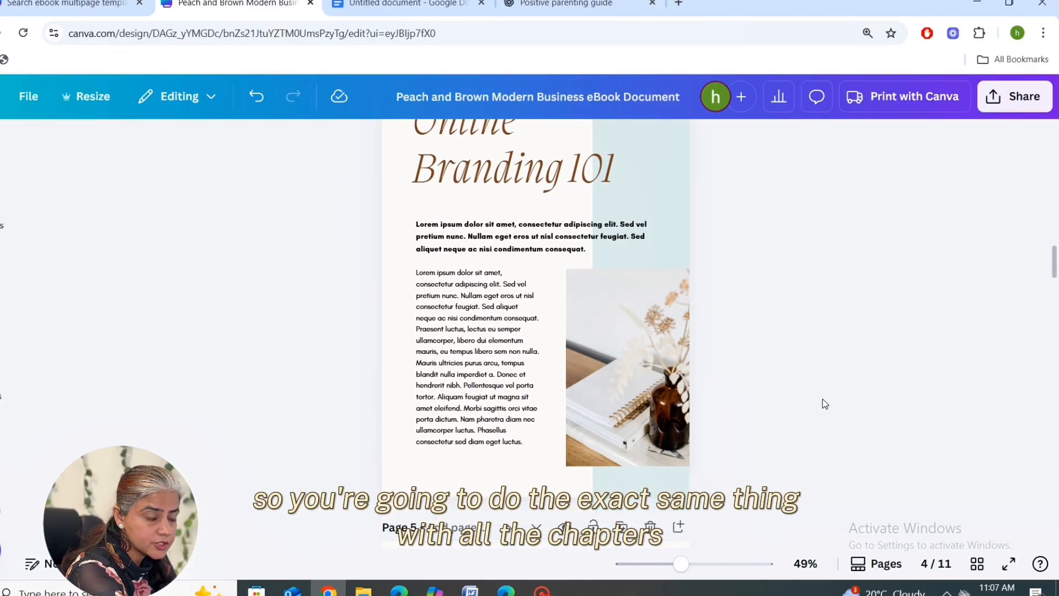
pyautogui.scroll(-12, 822, 400)
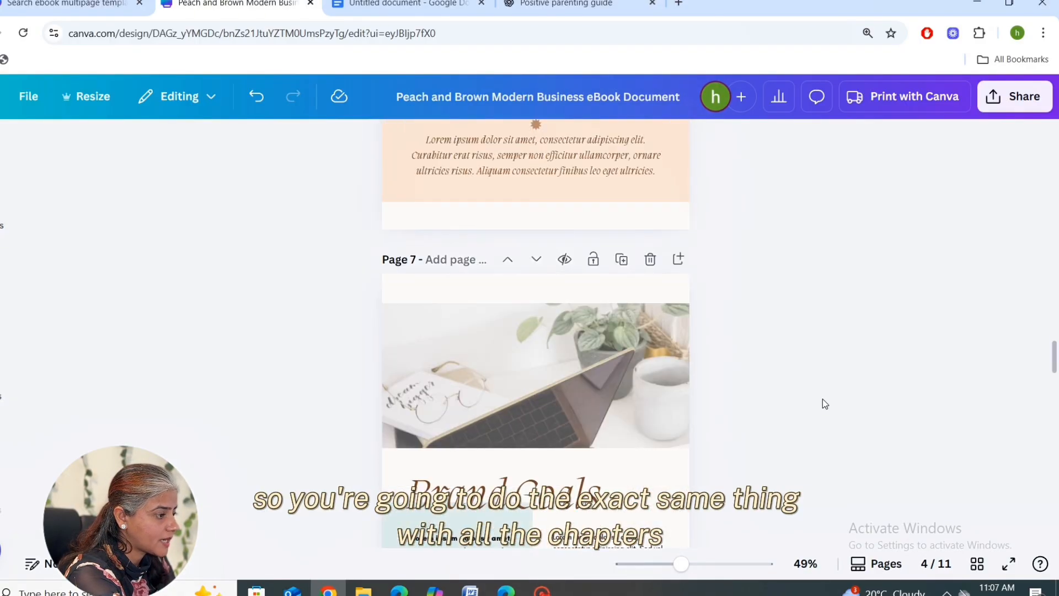
pyautogui.scroll(-20, 823, 399)
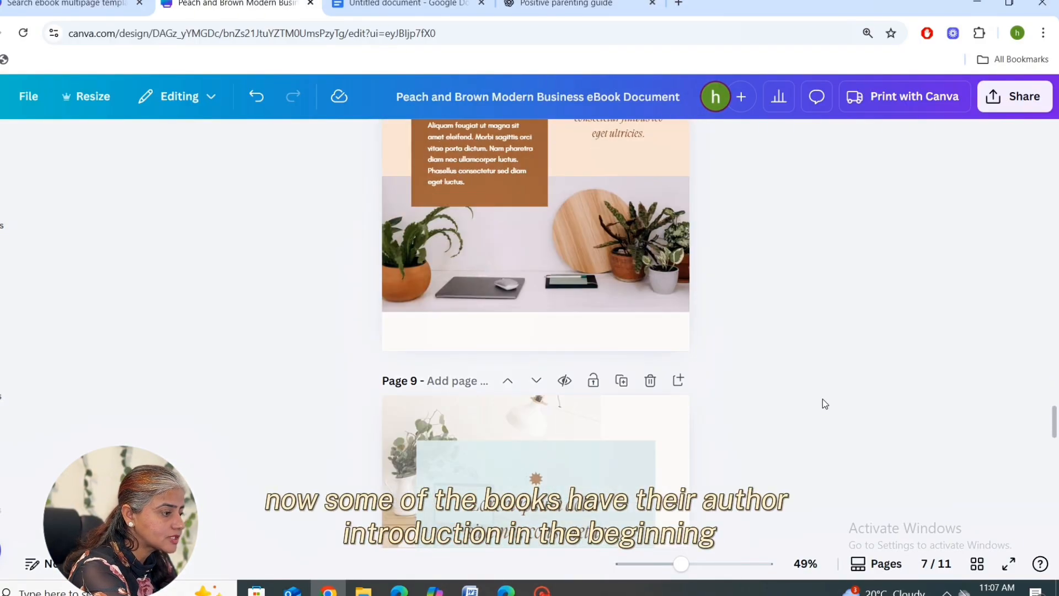
pyautogui.scroll(-12, 822, 399)
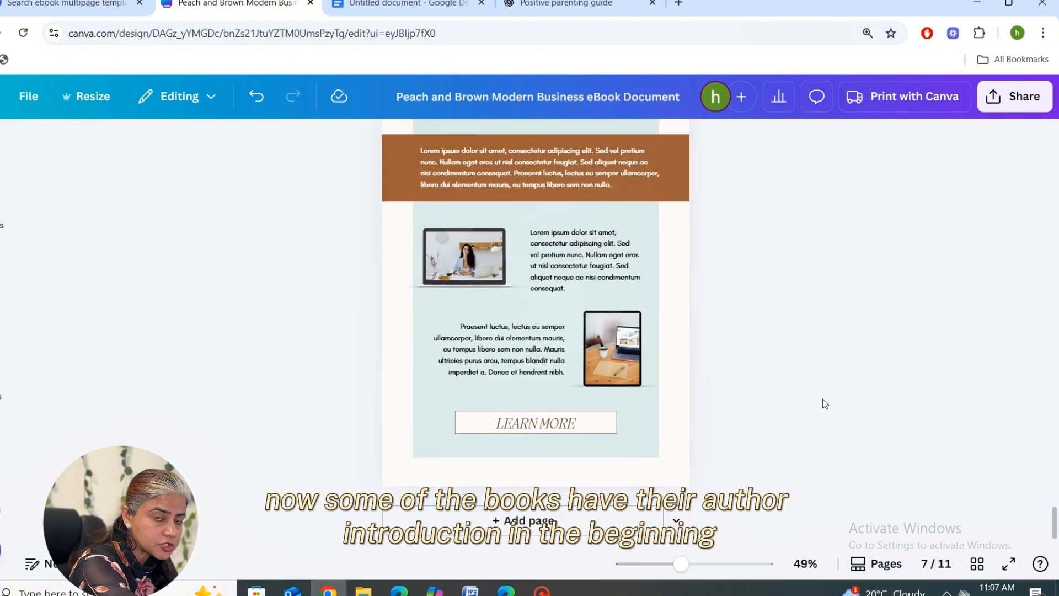
pyautogui.scroll(10, 823, 399)
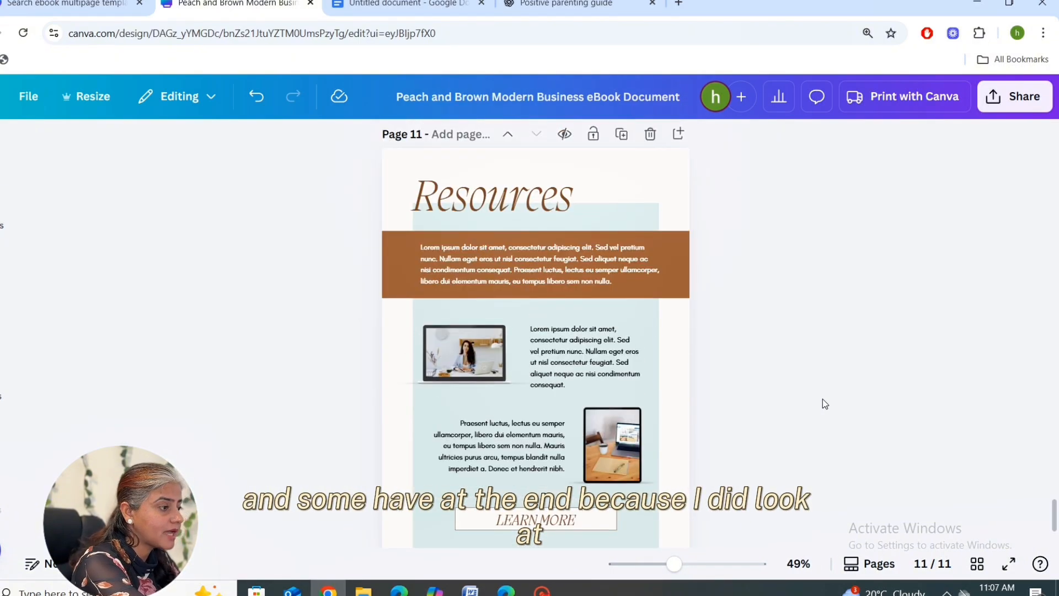
pyautogui.scroll(-2, 822, 399)
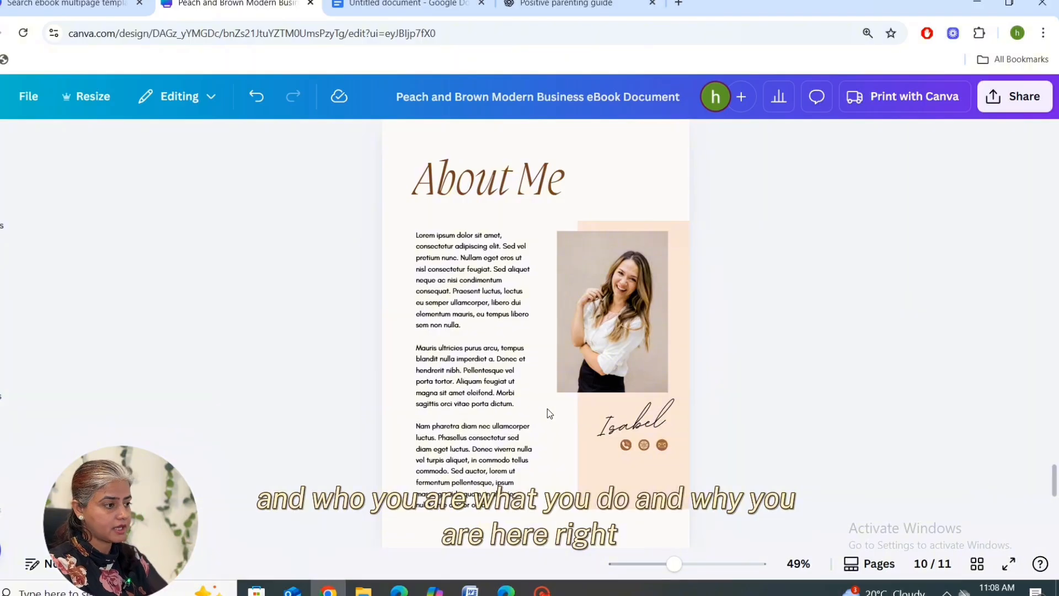
pyautogui.click(631, 415)
pyautogui.click(632, 415)
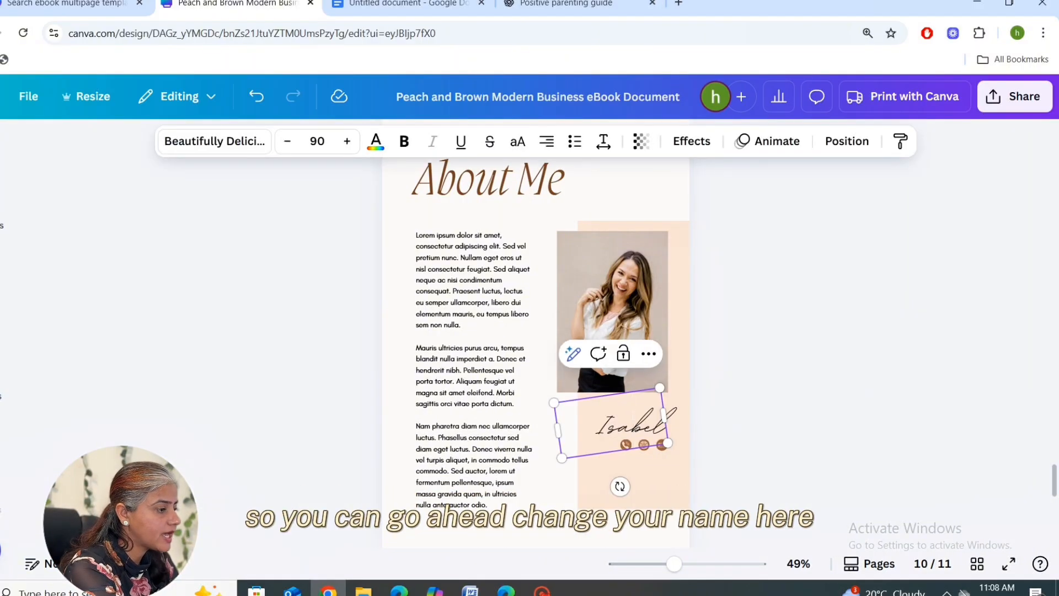
pyautogui.doubleClick(633, 415)
pyautogui.write('your name')
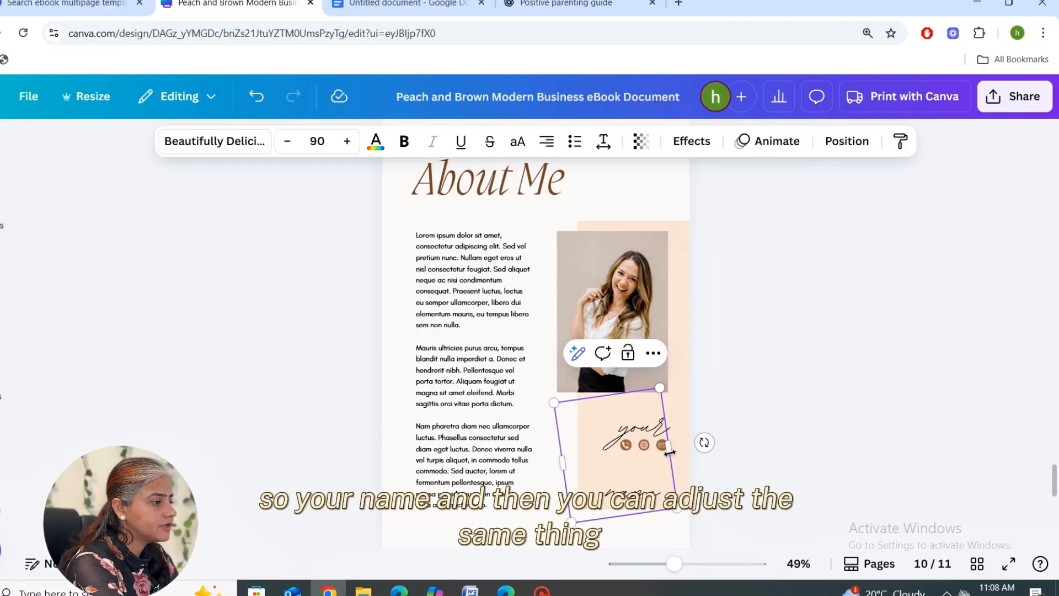
pyautogui.moveTo(669, 448); pyautogui.dragTo(702, 446)
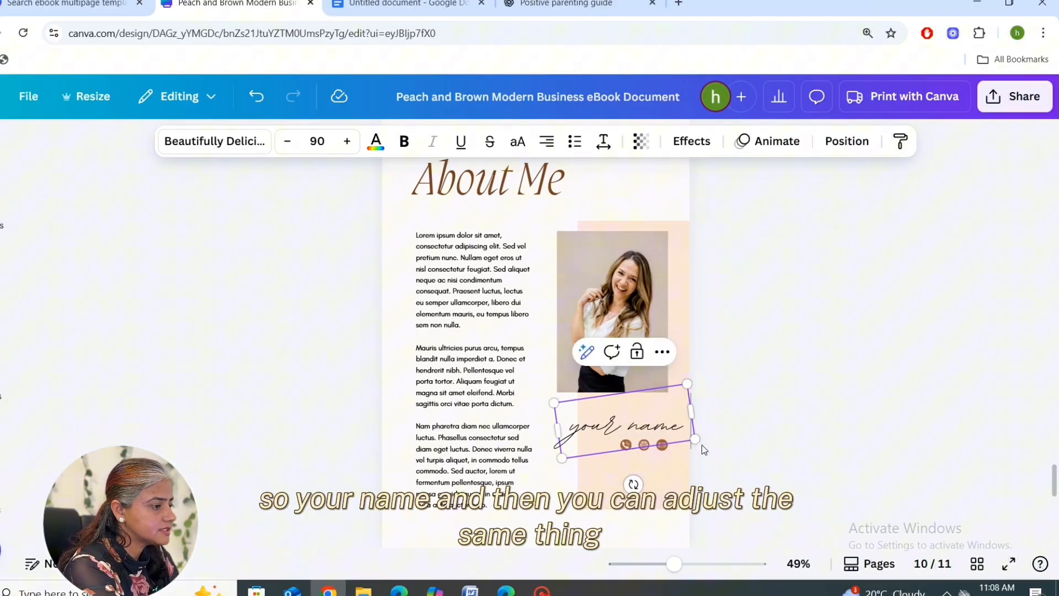
# Delete the portrait from the About Me frame and fill it with the uploaded photo of the woman in the grey blazer
pyautogui.click(632, 293)
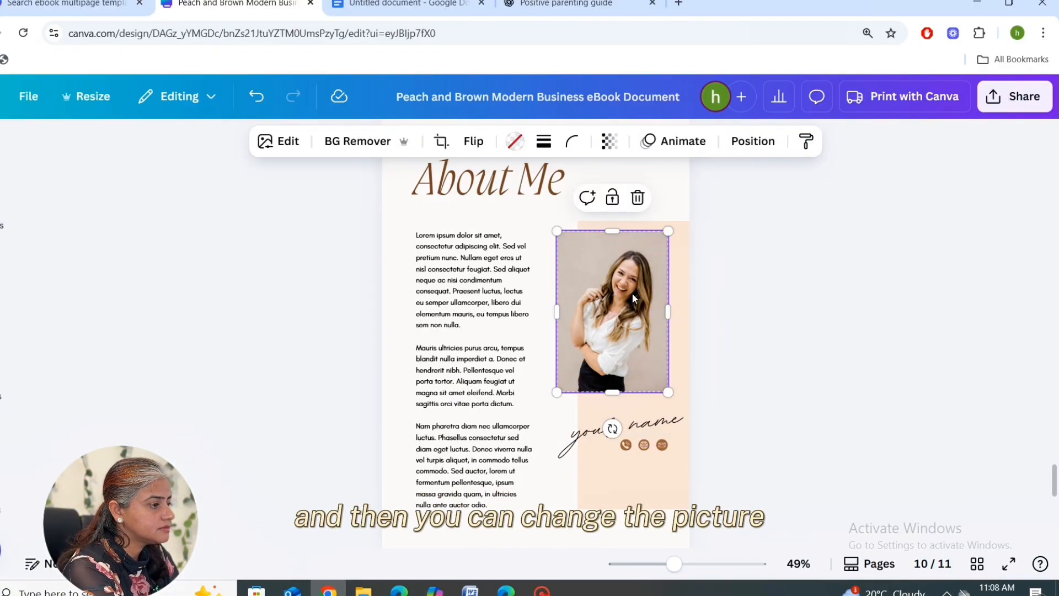
pyautogui.press('Delete')
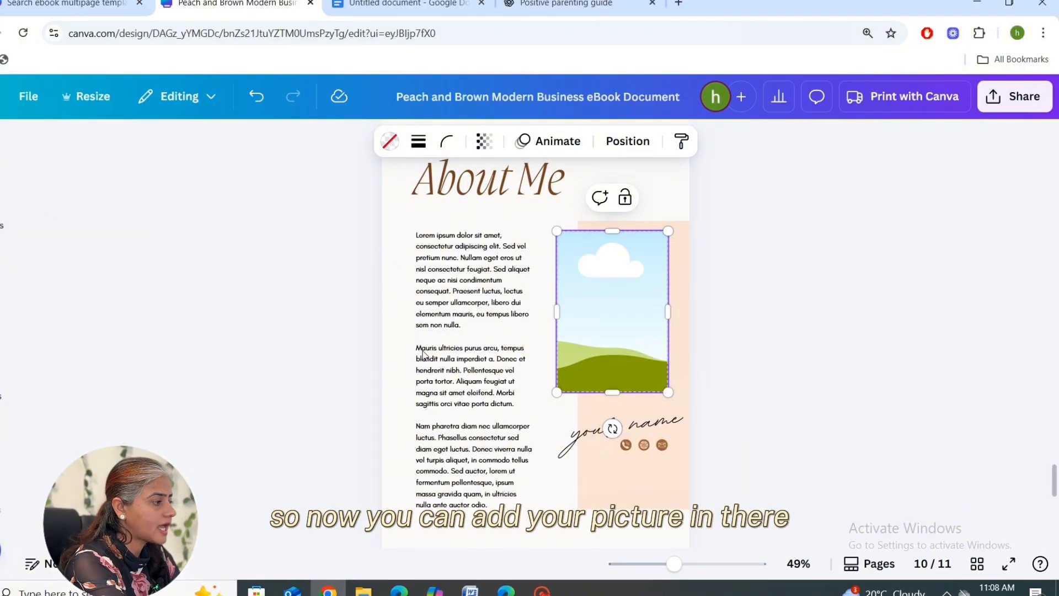
pyautogui.moveTo(1, 380)
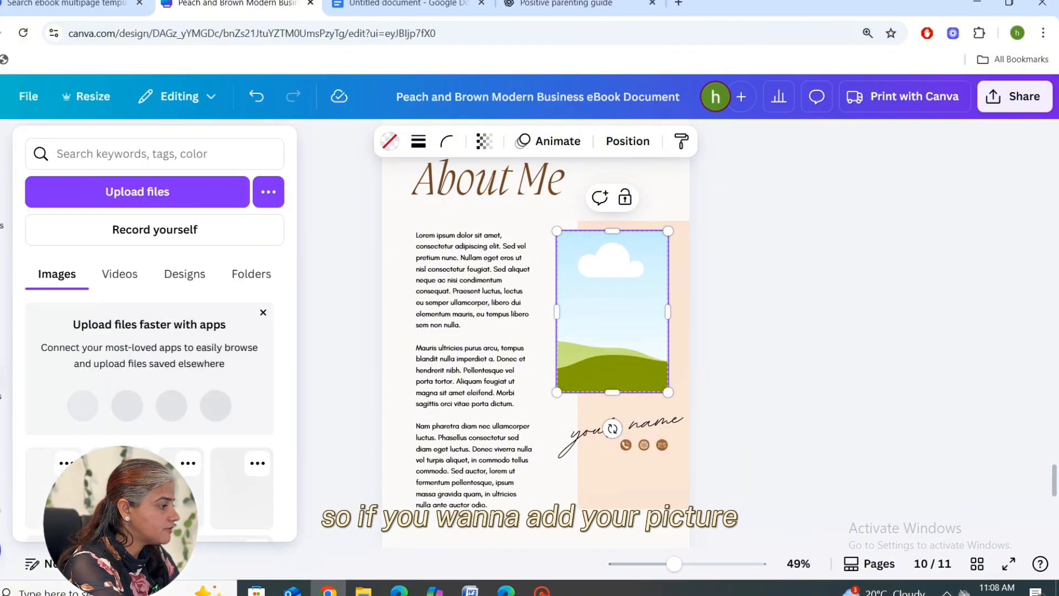
pyautogui.click(1, 382)
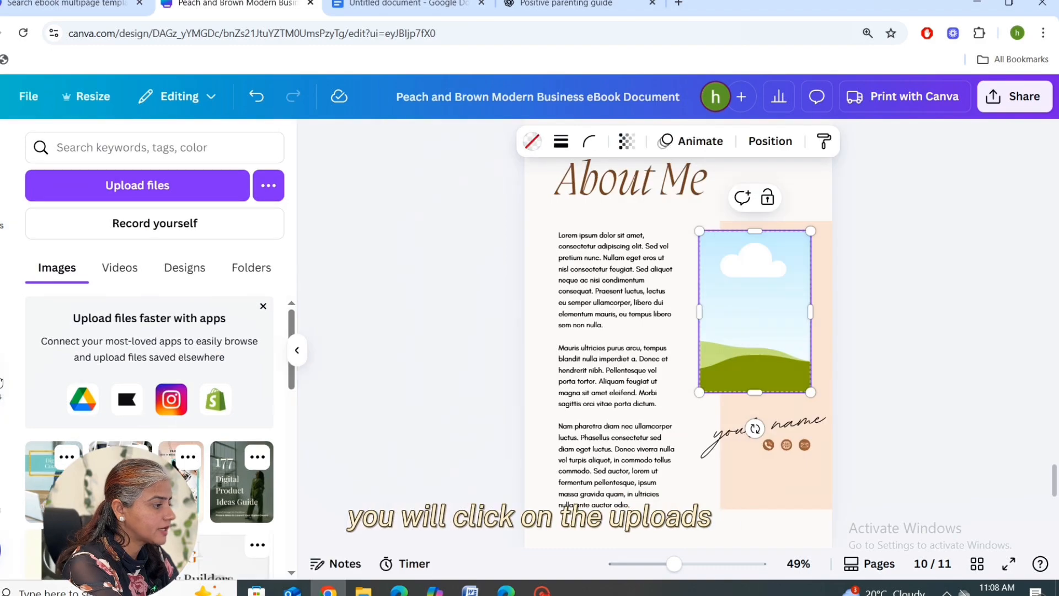
pyautogui.click(122, 195)
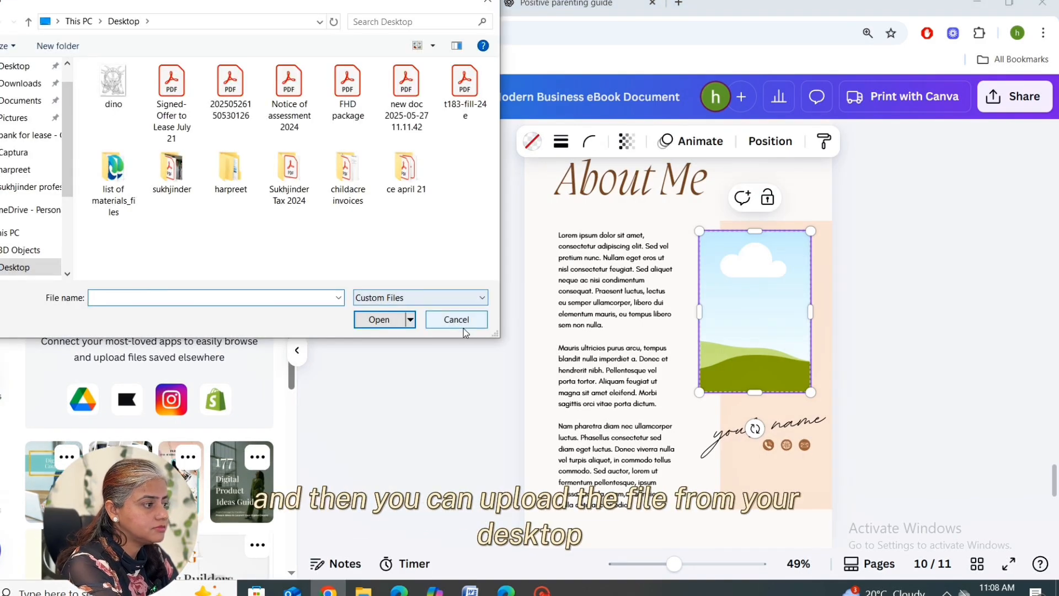
pyautogui.click(464, 327)
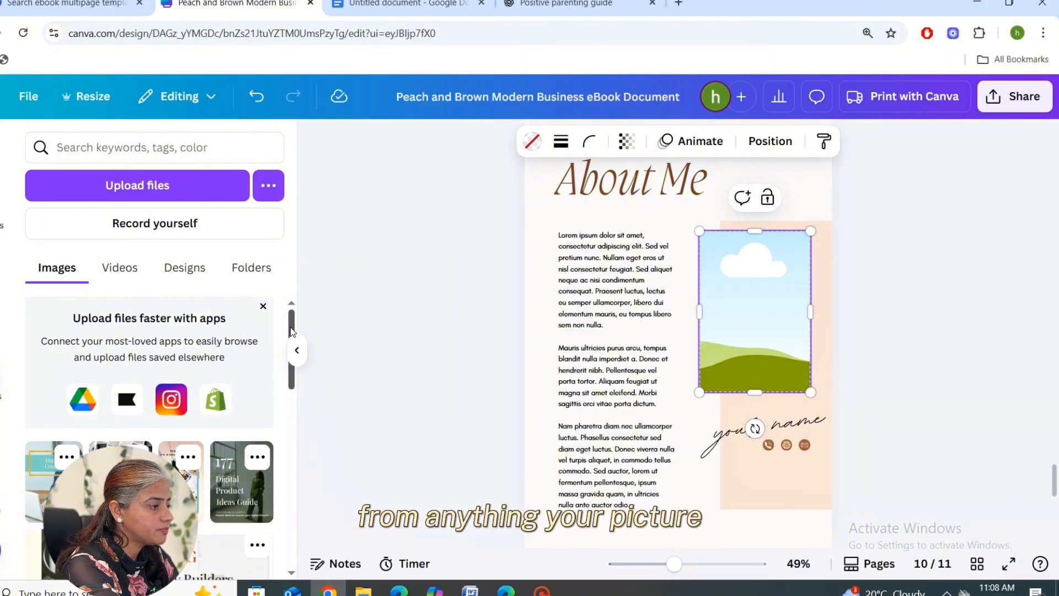
pyautogui.scroll(-5, 287, 386)
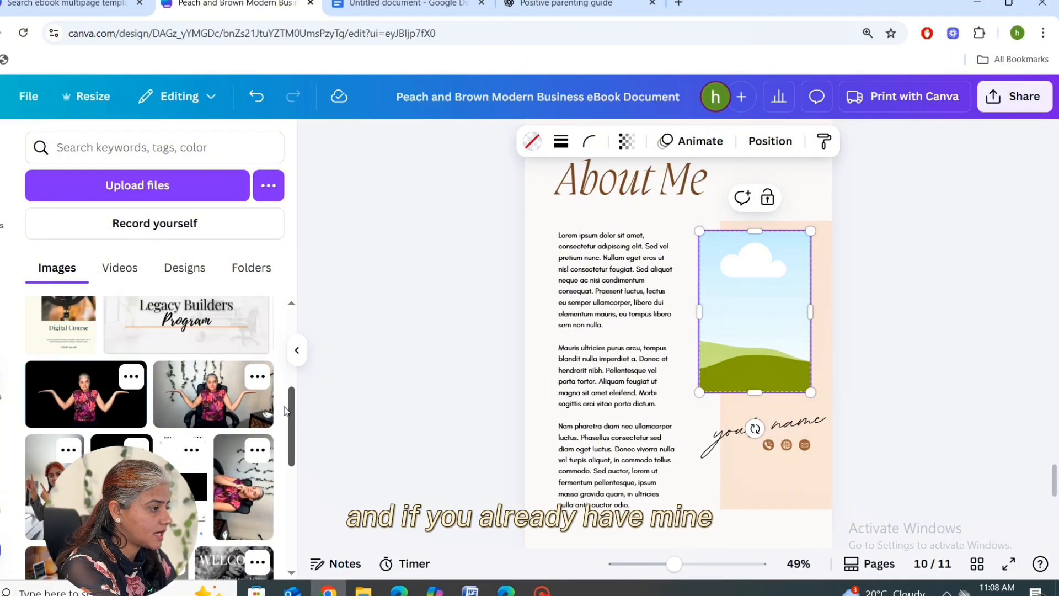
pyautogui.scroll(-3, 285, 415)
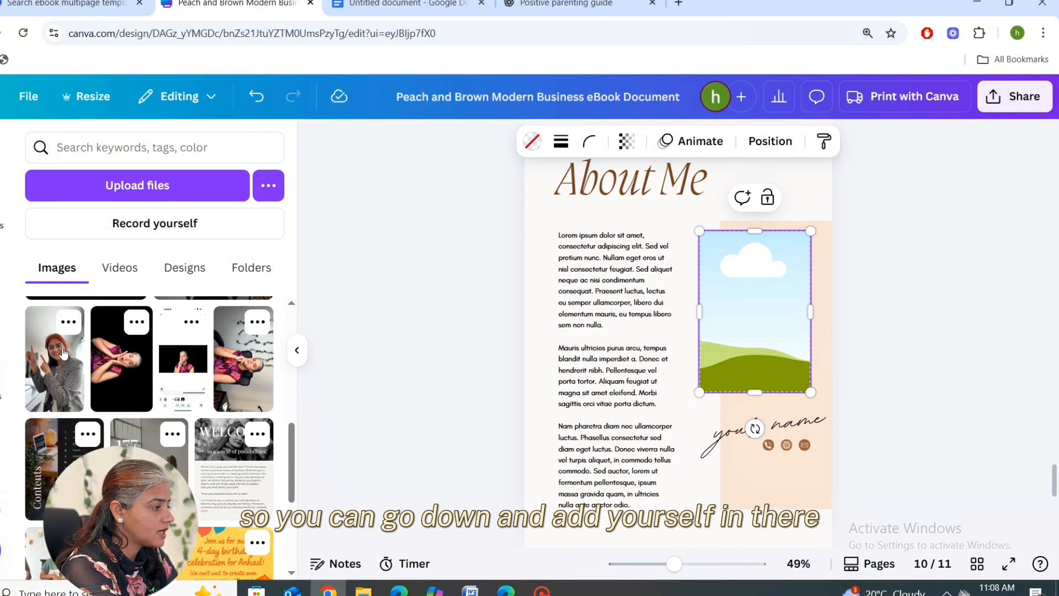
pyautogui.moveTo(63, 353); pyautogui.dragTo(794, 344)
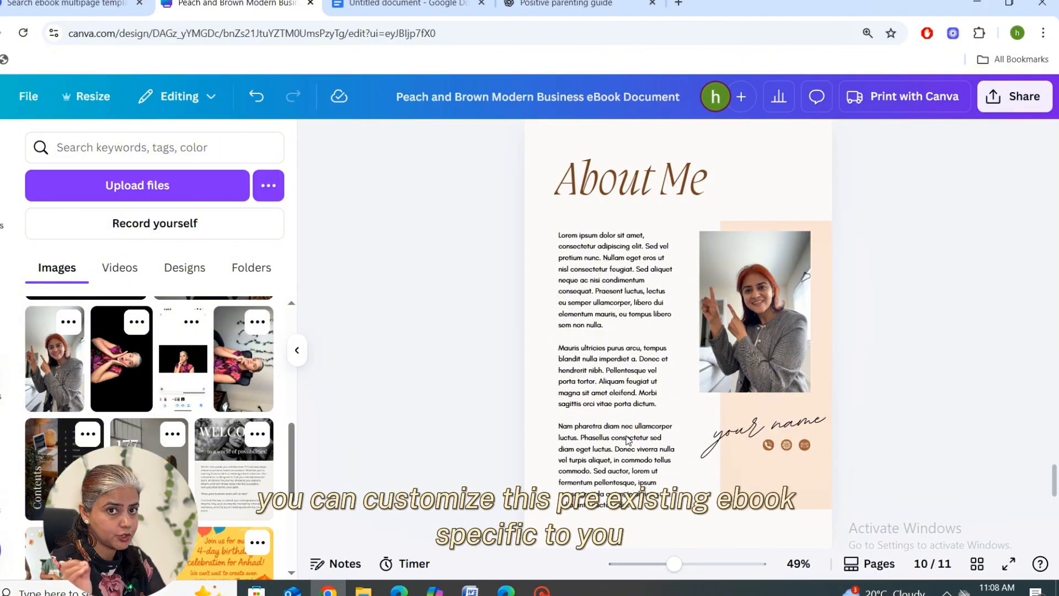
# Open the link entry for the phone icon under the About Me signature, close it without a link, and view the Resources page
pyautogui.click(809, 467)
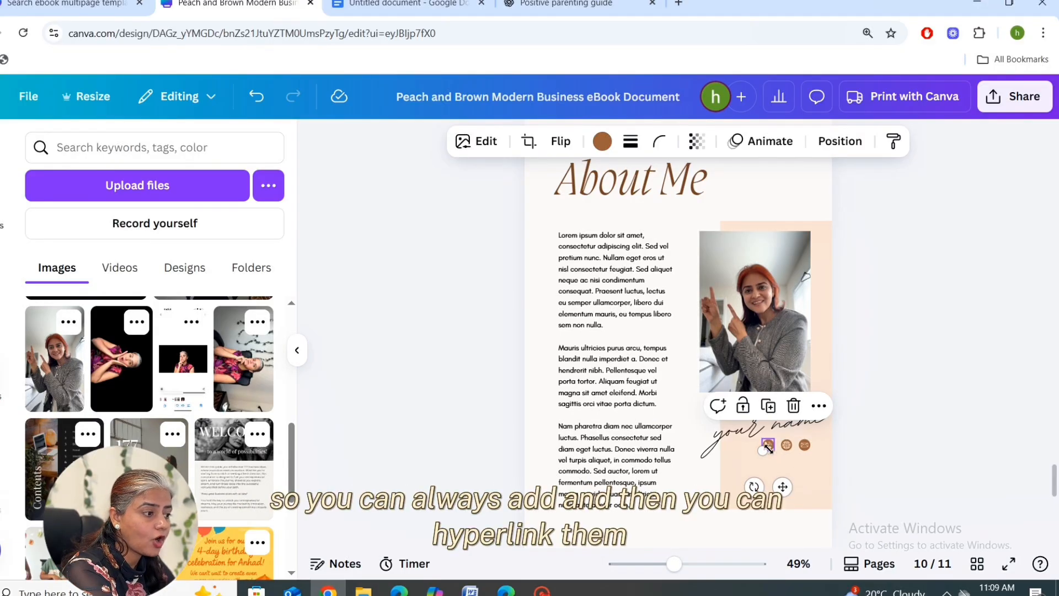
pyautogui.click(820, 407)
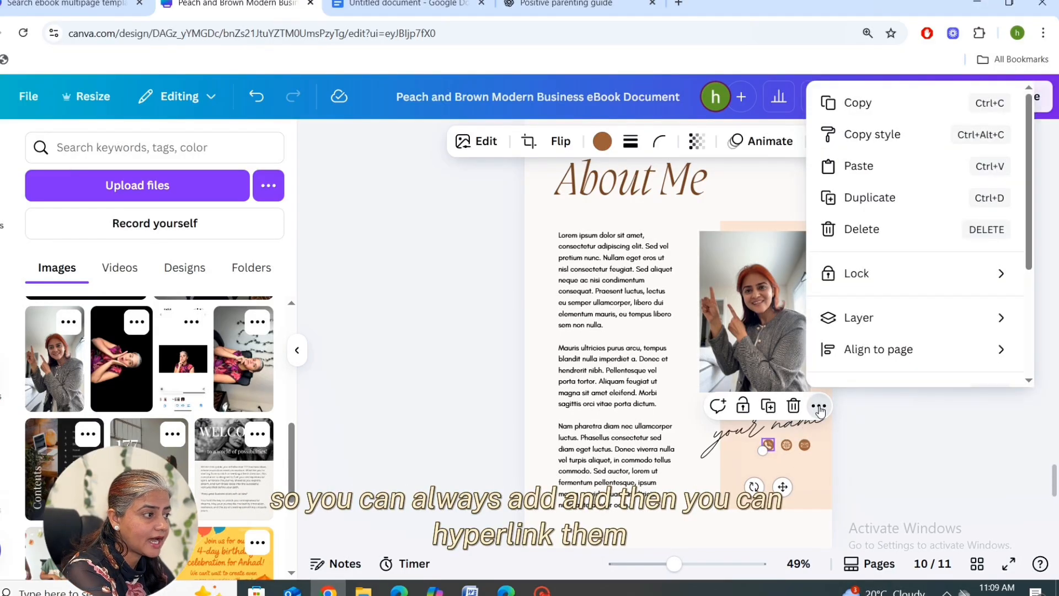
pyautogui.scroll(-3, 995, 309)
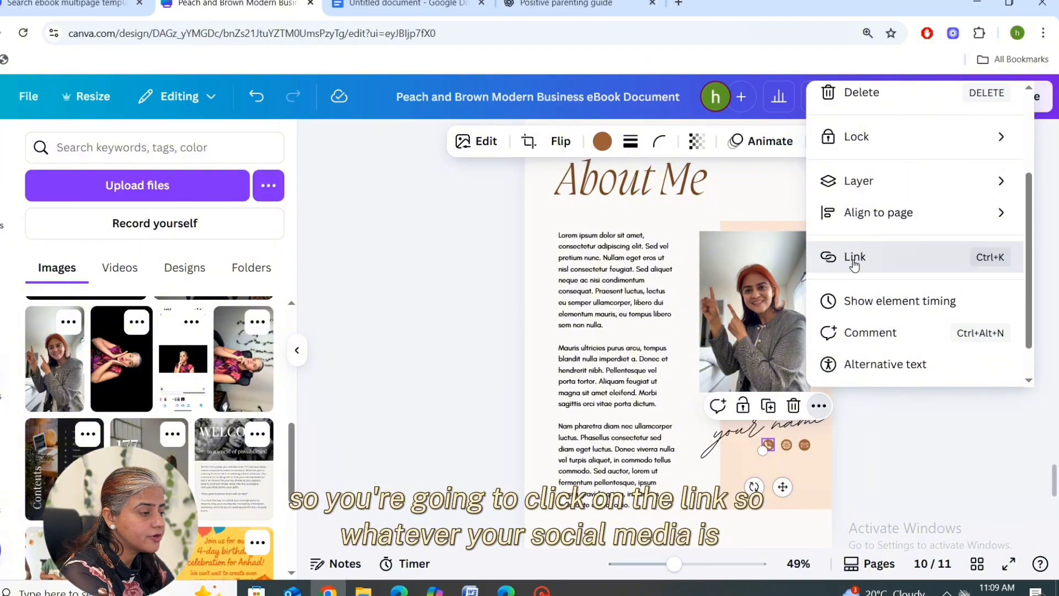
pyautogui.click(854, 258)
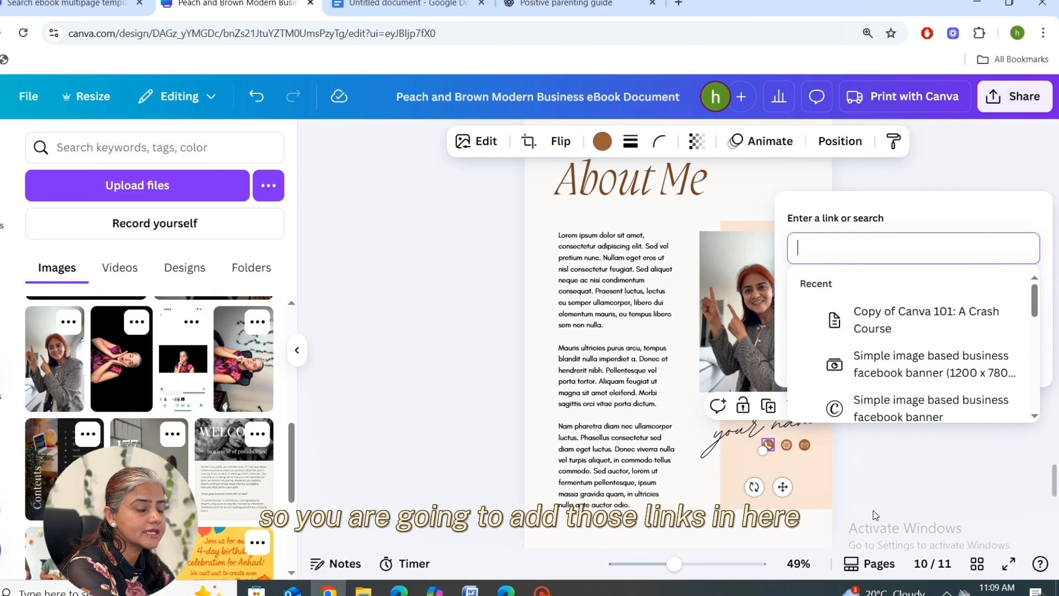
pyautogui.click(862, 475)
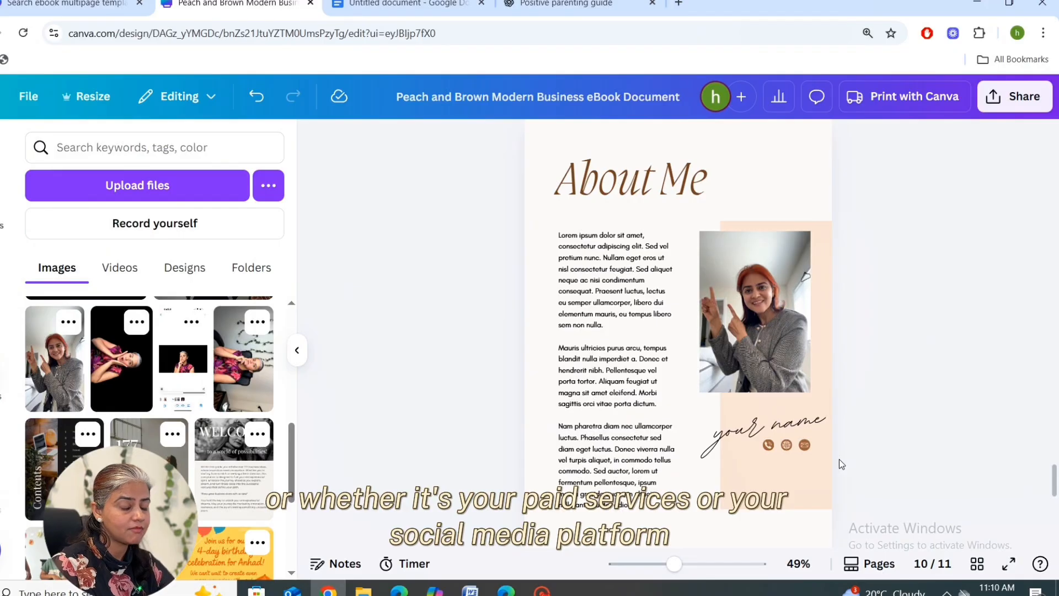
pyautogui.scroll(-8, 751, 286)
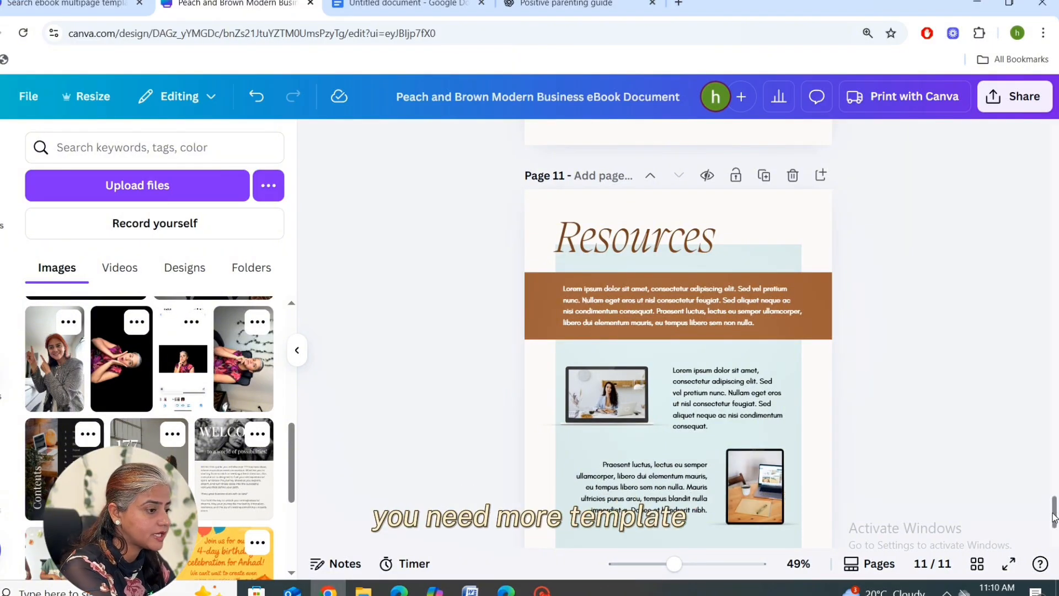
# Duplicate page 5 in the page overview and move the copy directly before the About Me page
pyautogui.scroll(5, 1054, 498)
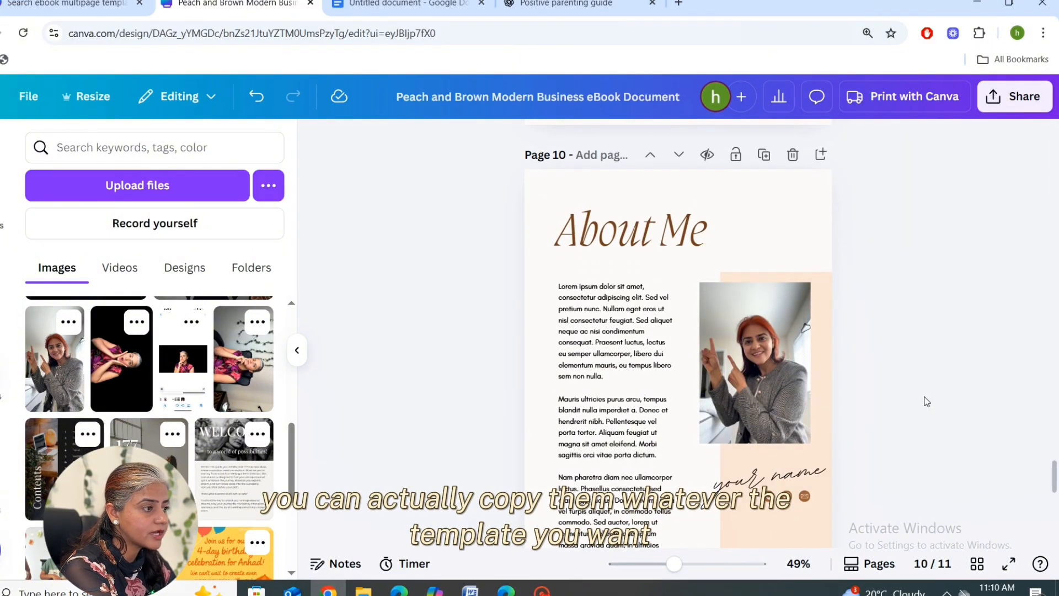
pyautogui.click(977, 565)
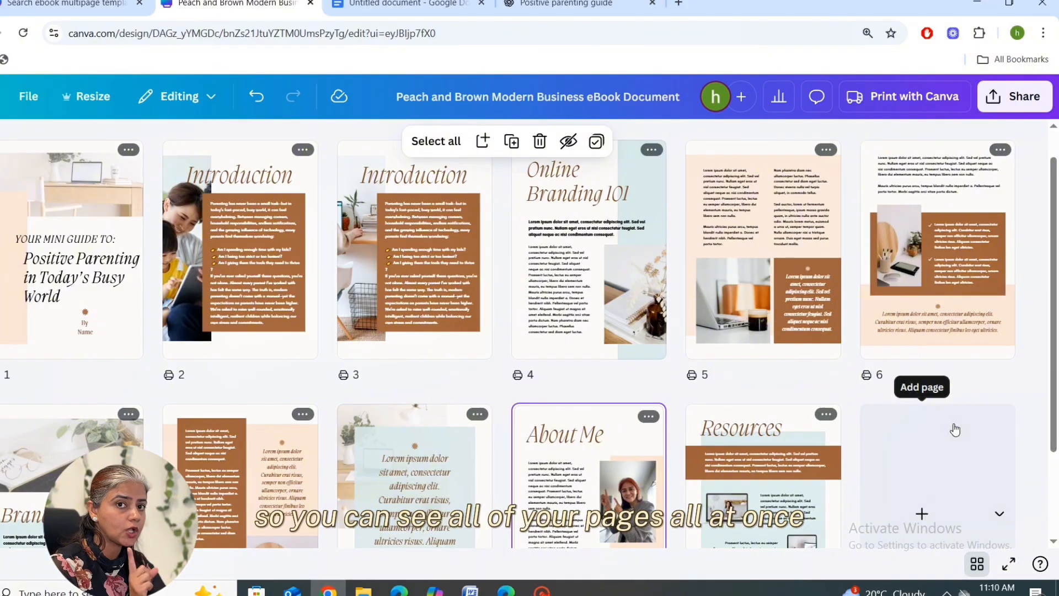
pyautogui.click(771, 269)
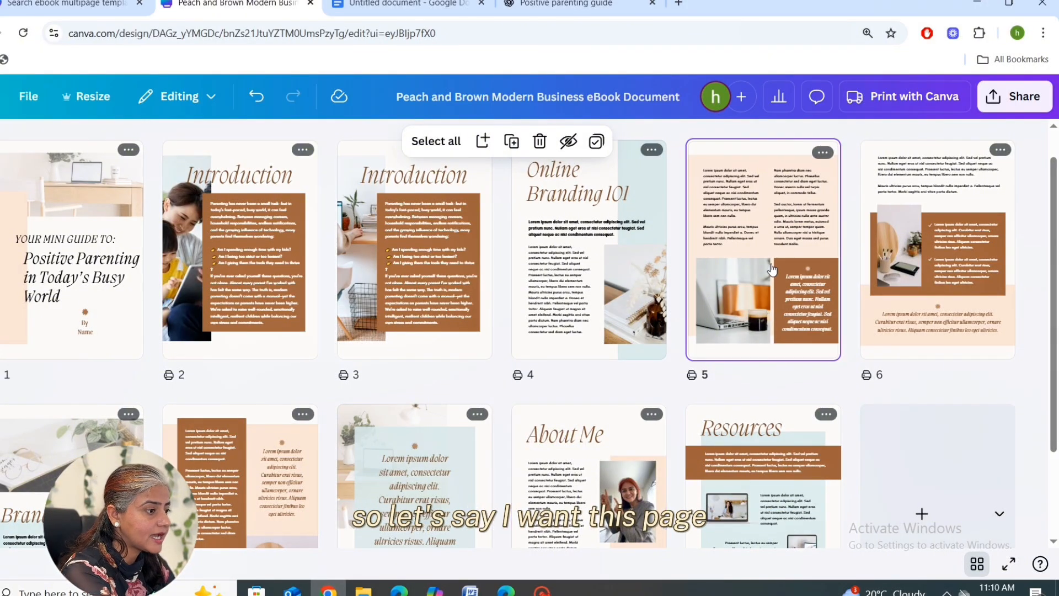
pyautogui.click(823, 154)
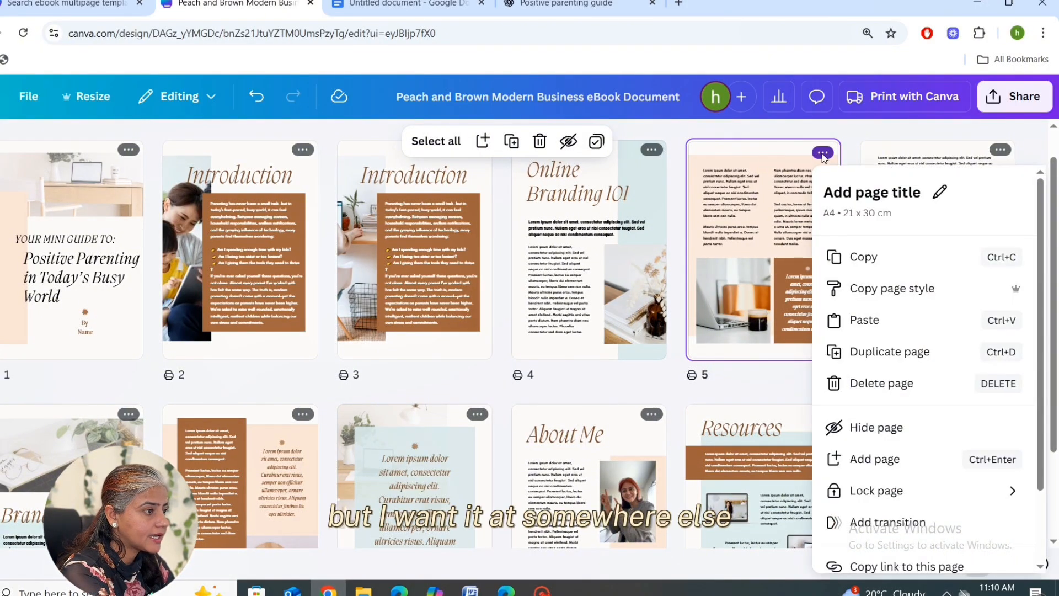
pyautogui.click(885, 354)
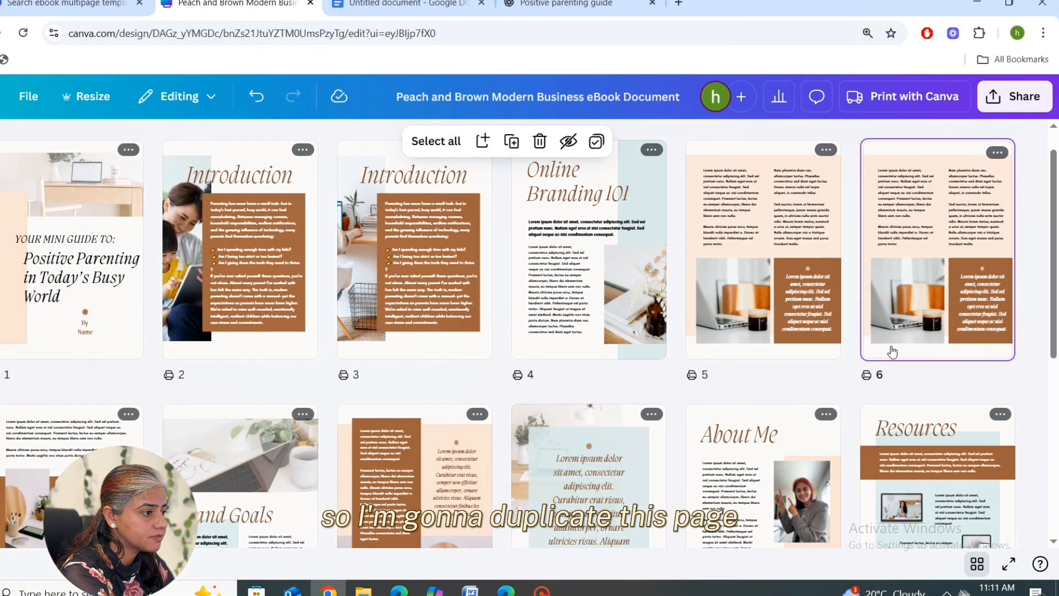
pyautogui.moveTo(900, 330); pyautogui.dragTo(672, 262)
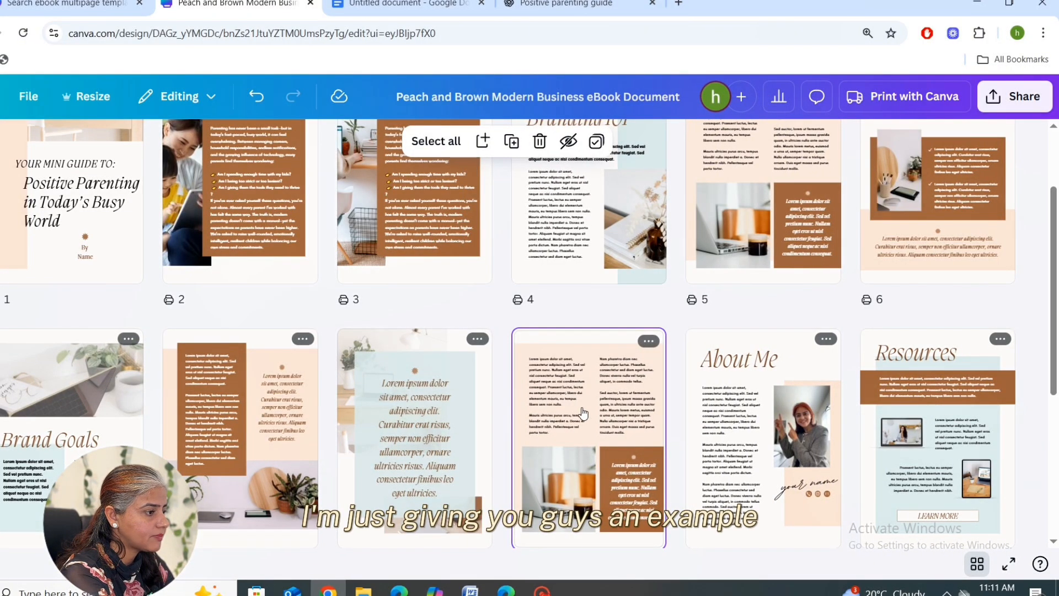
pyautogui.click(977, 564)
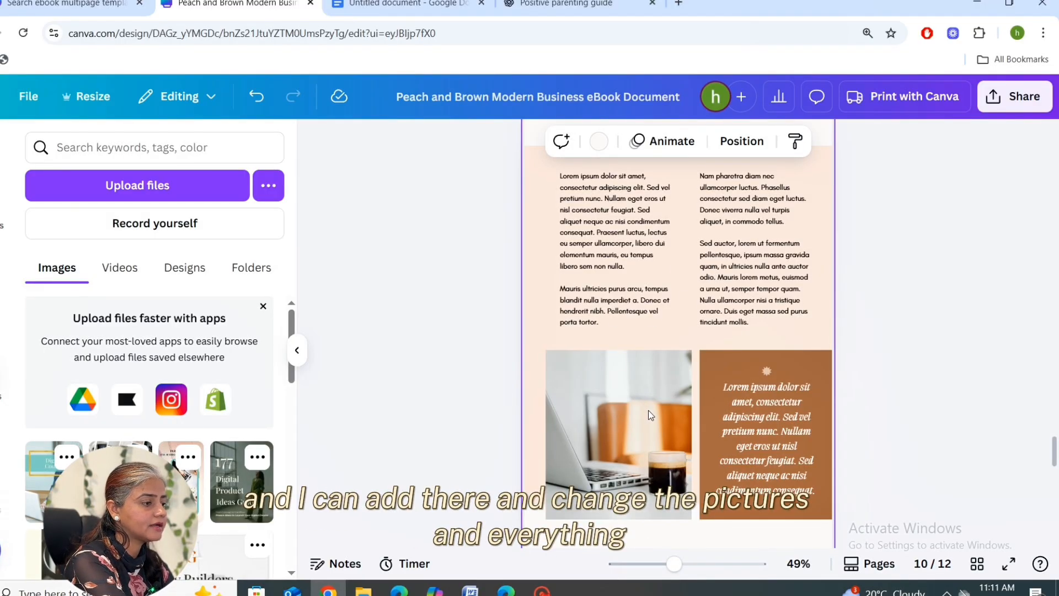
# Download pages 1–12 of the eBook with PDF Standard as the file type
pyautogui.scroll(20, 743, 366)
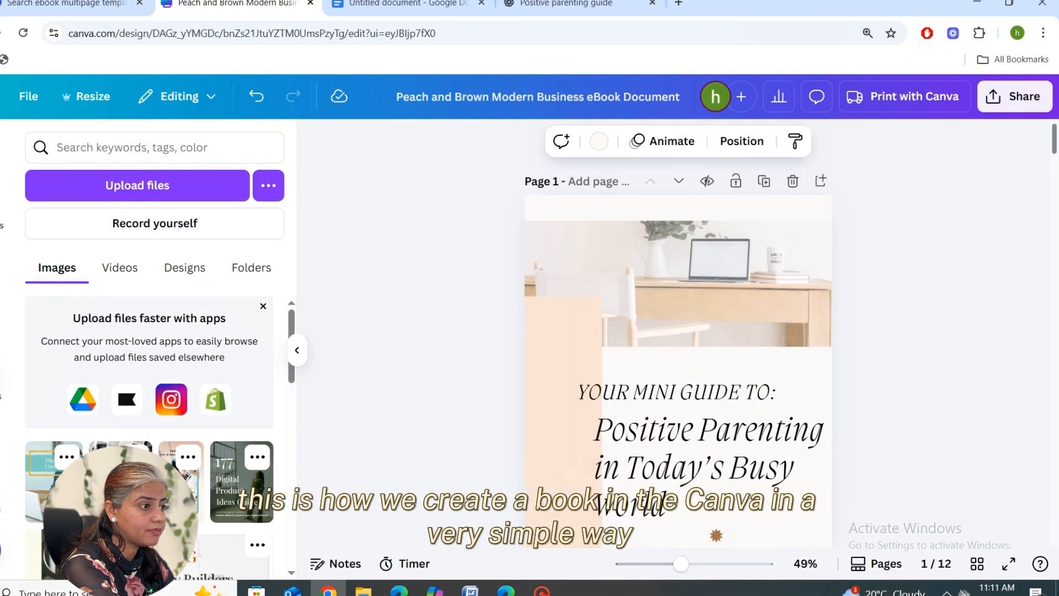
pyautogui.click(743, 293)
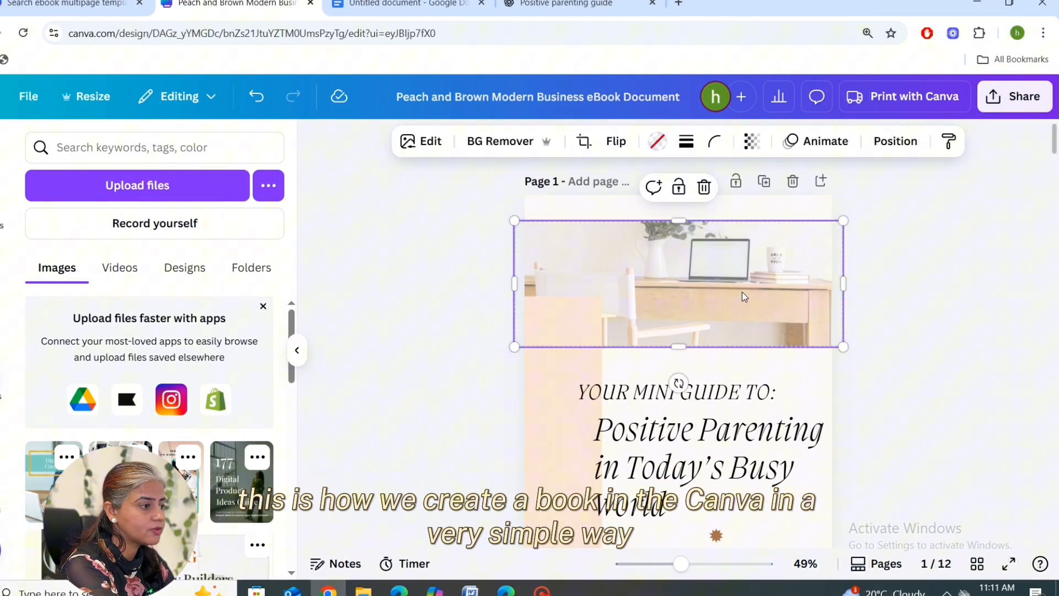
pyautogui.click(859, 330)
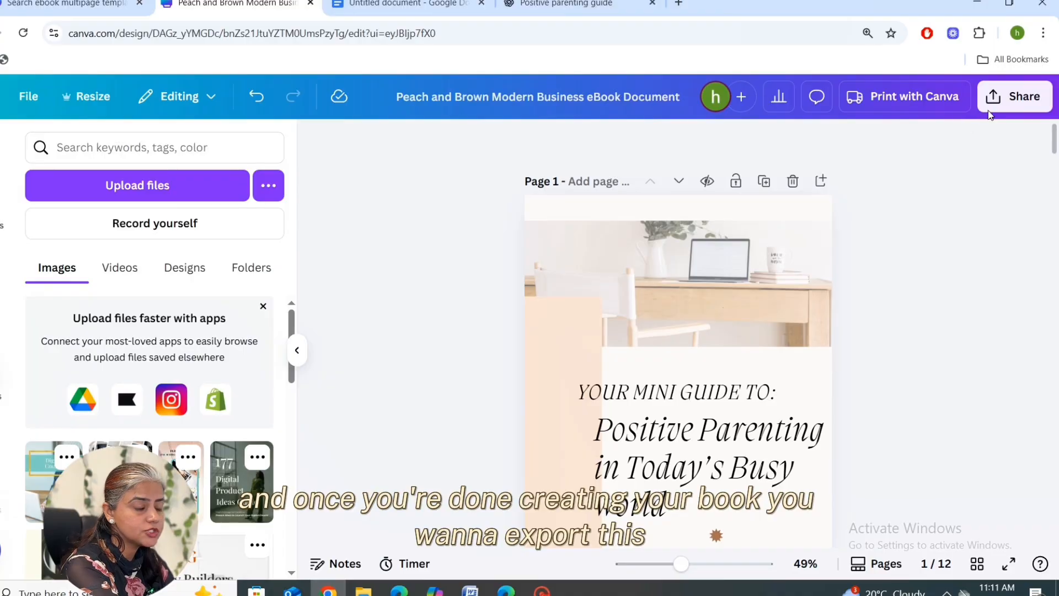
pyautogui.click(1002, 100)
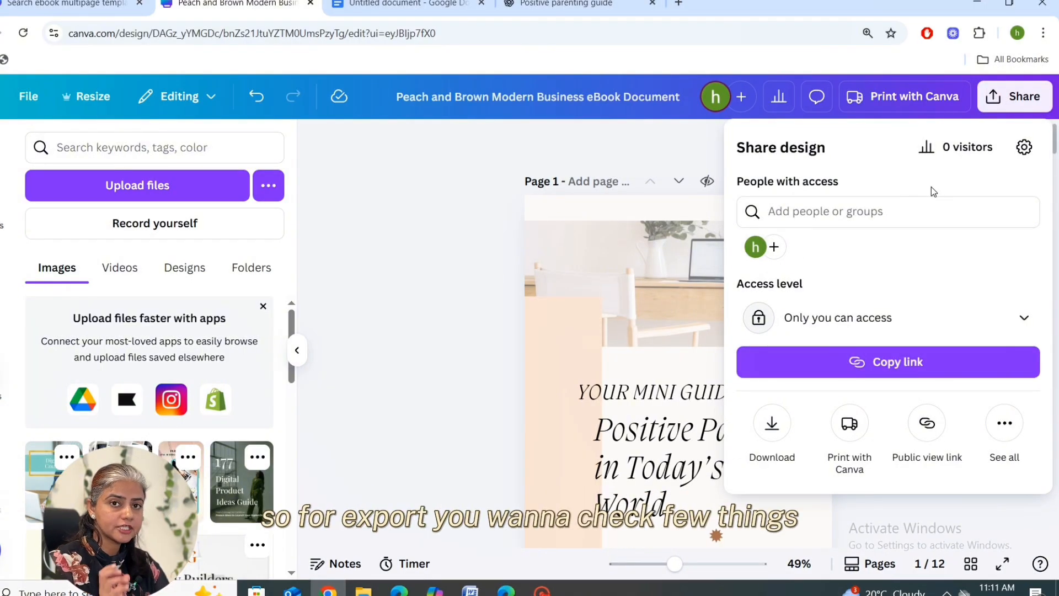
pyautogui.click(772, 425)
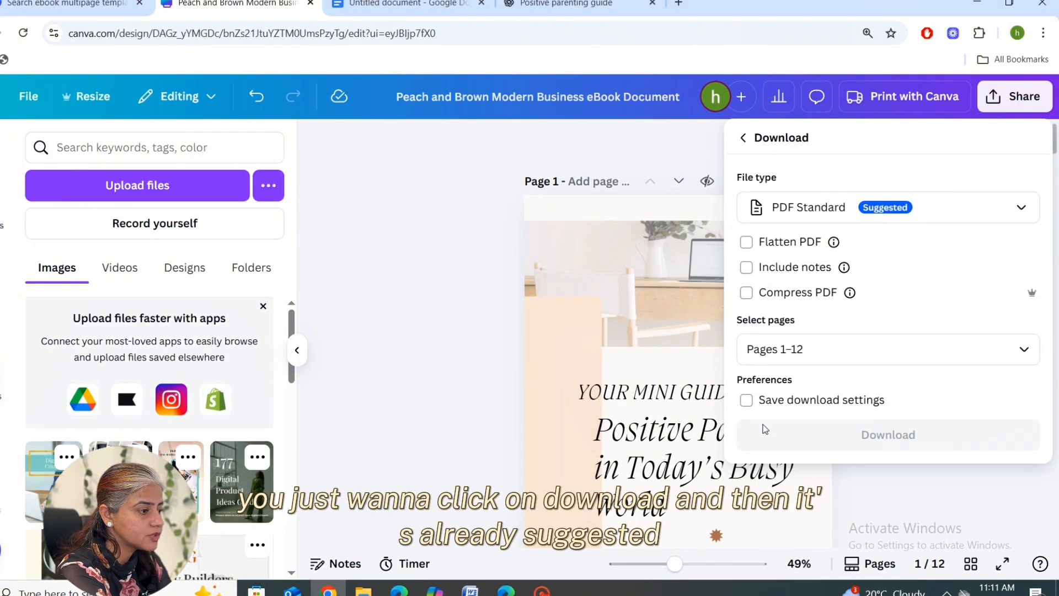
pyautogui.click(938, 217)
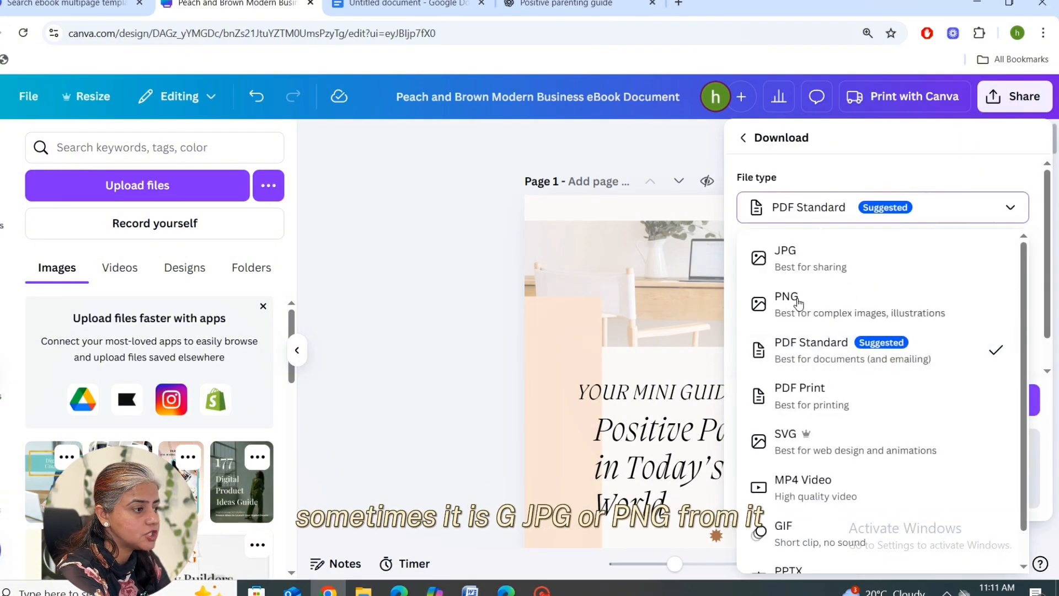
pyautogui.click(825, 350)
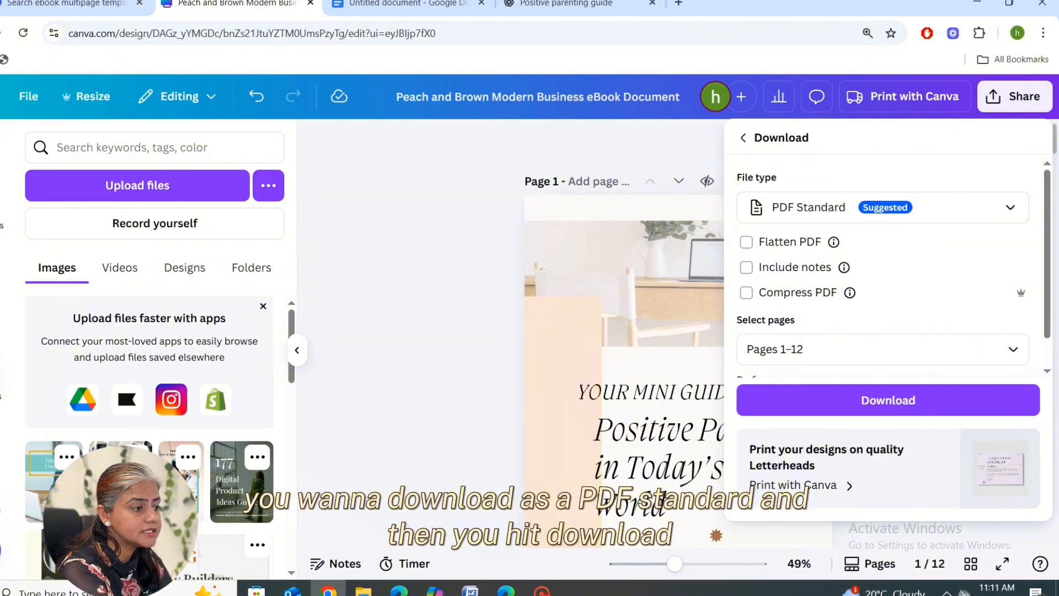
pyautogui.scroll(-1, 1046, 283)
pyautogui.scroll(1, 1047, 293)
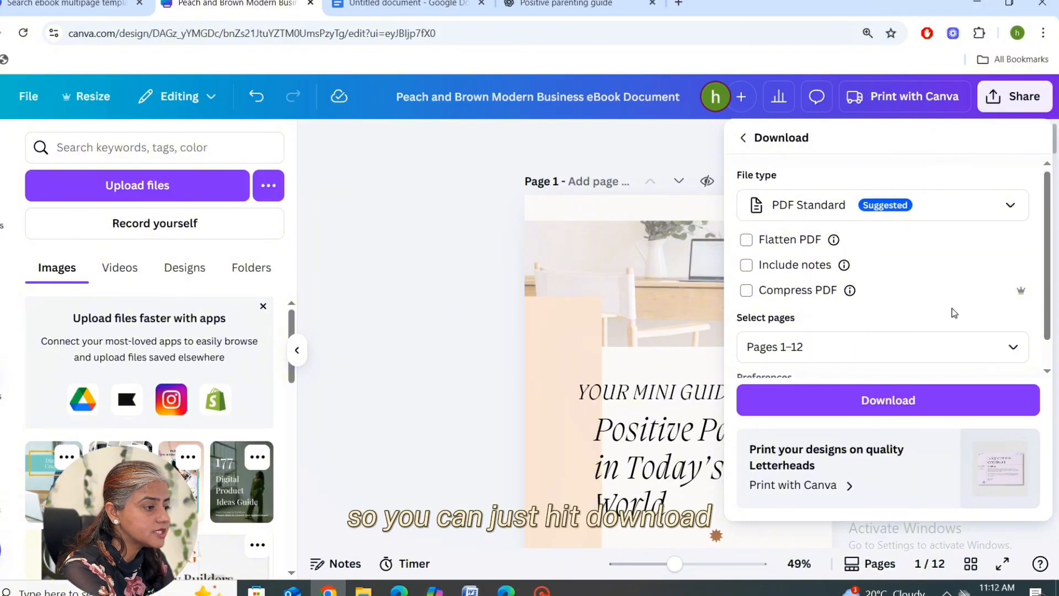
pyautogui.click(878, 400)
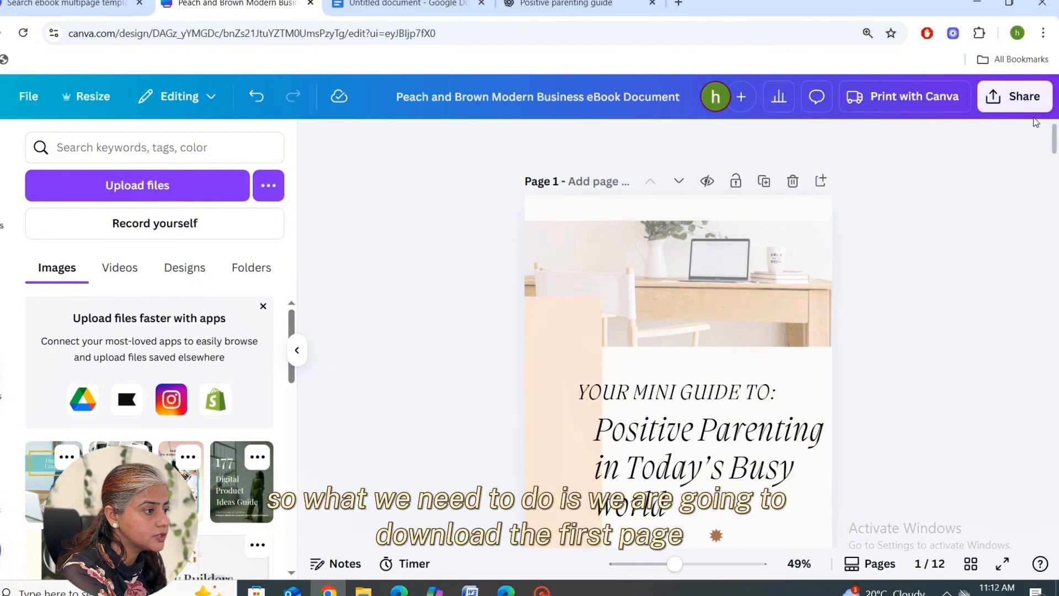
# Download only the current page, the eBook cover on page 1, as a PNG image
pyautogui.click(1015, 99)
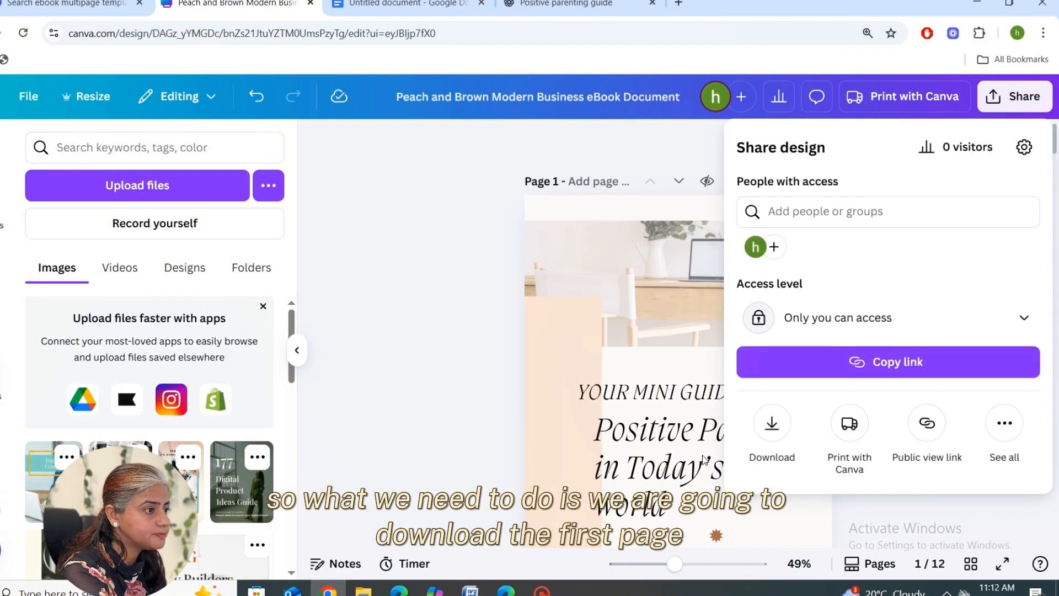
pyautogui.click(772, 423)
pyautogui.click(858, 212)
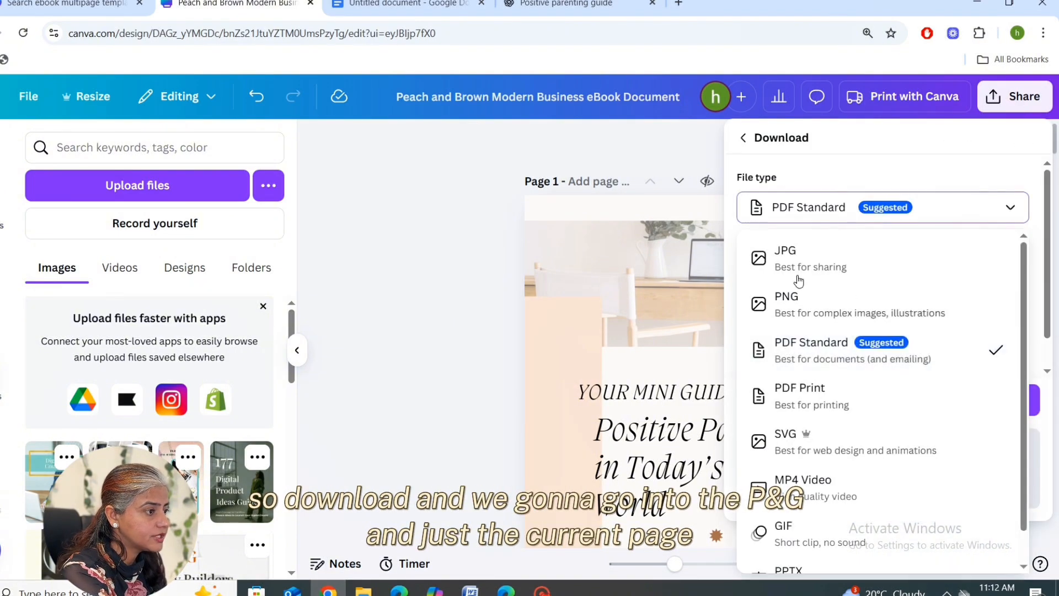
pyautogui.click(792, 301)
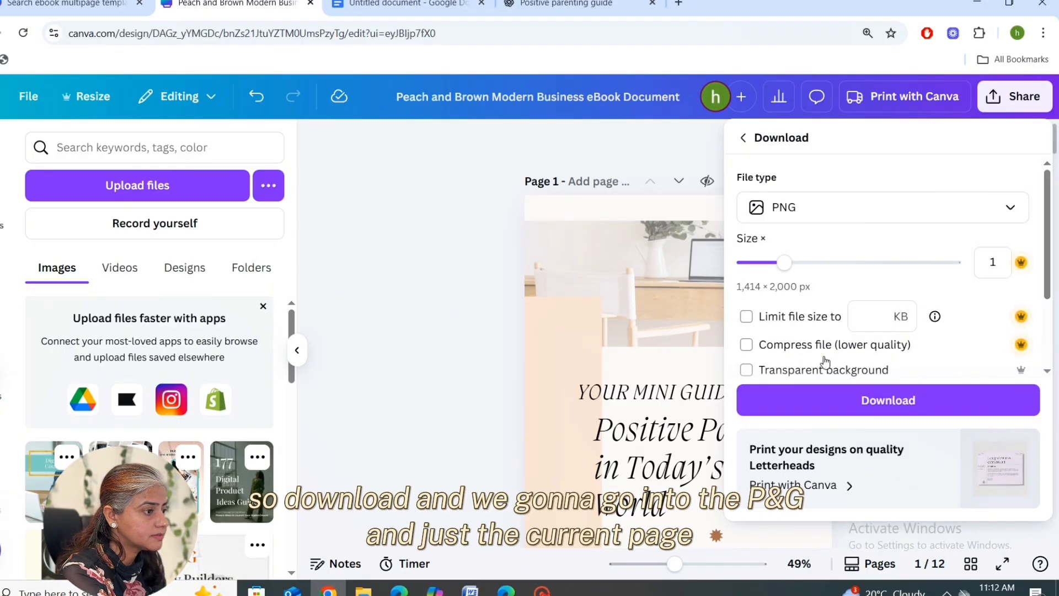
pyautogui.scroll(-2, 1047, 290)
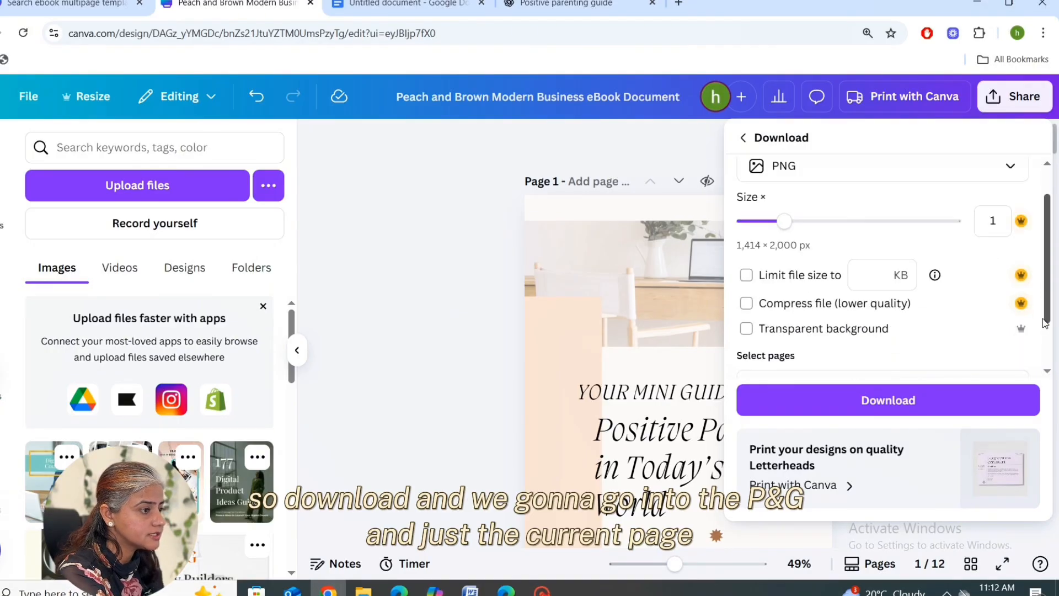
pyautogui.click(828, 314)
pyautogui.click(760, 393)
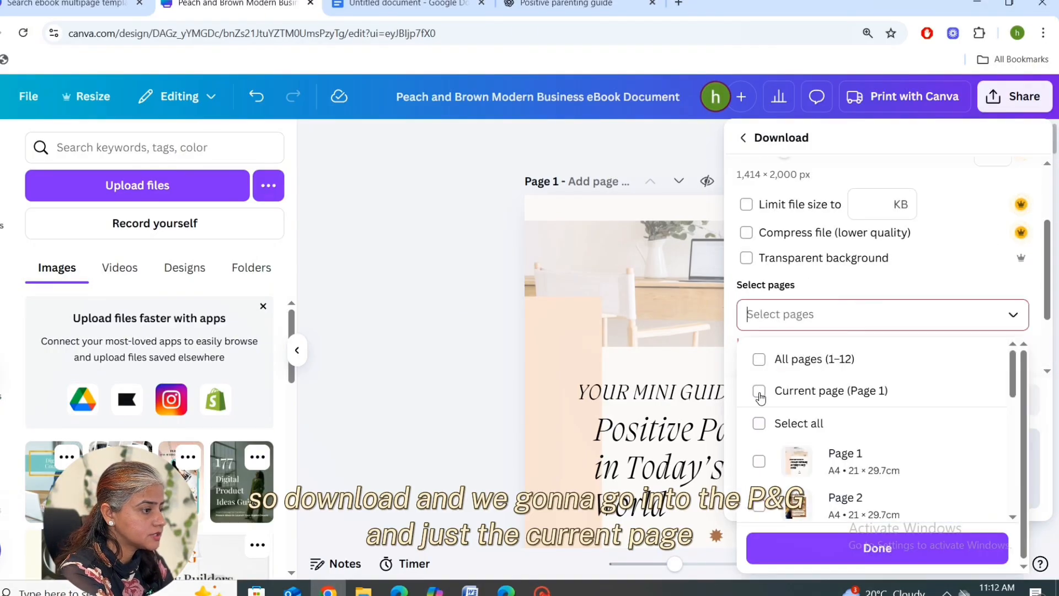
pyautogui.click(760, 394)
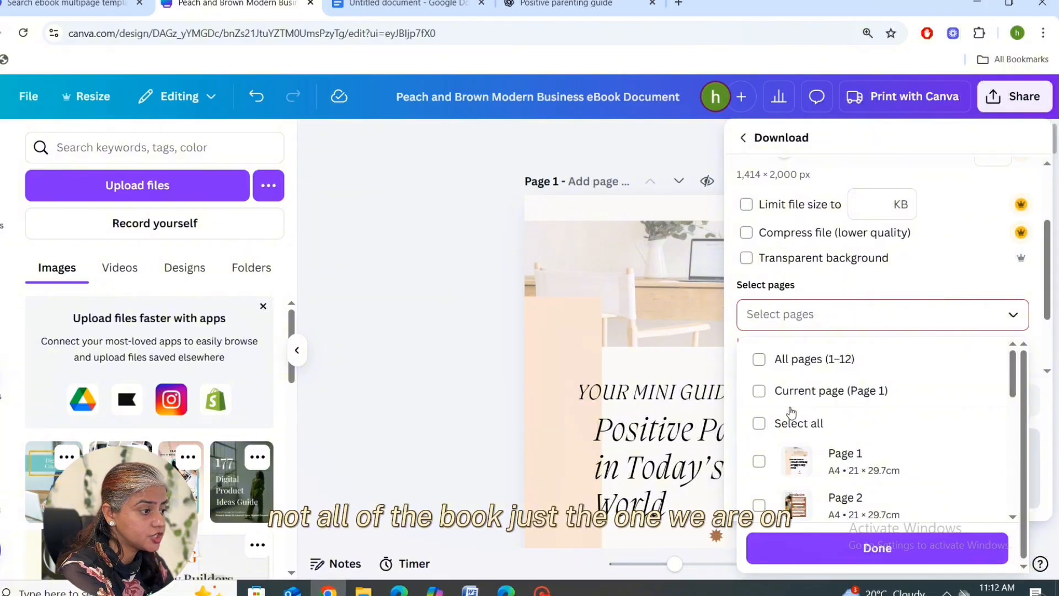
pyautogui.click(764, 393)
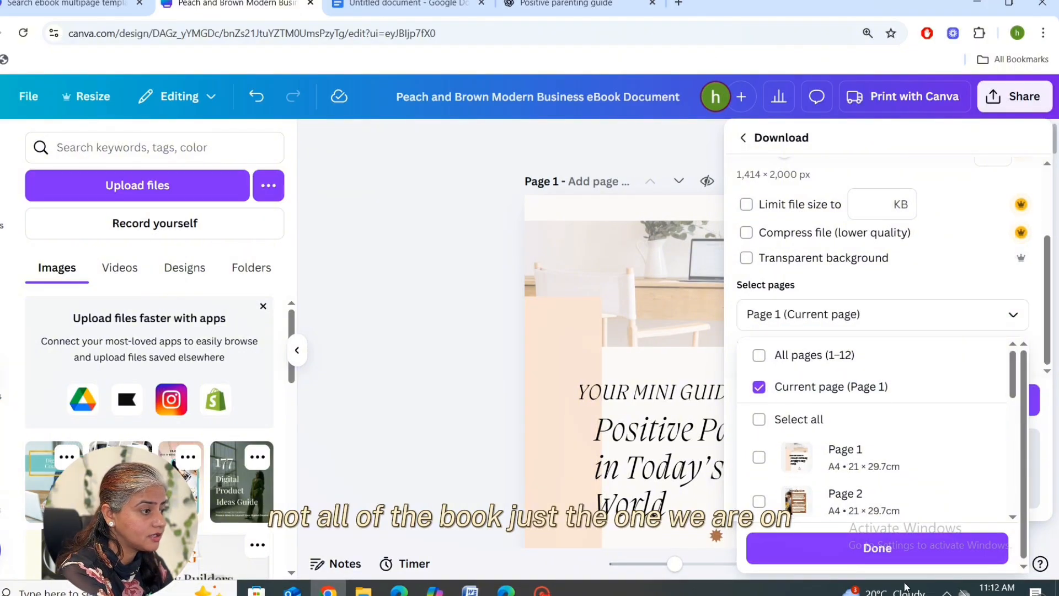
pyautogui.click(878, 549)
pyautogui.click(916, 402)
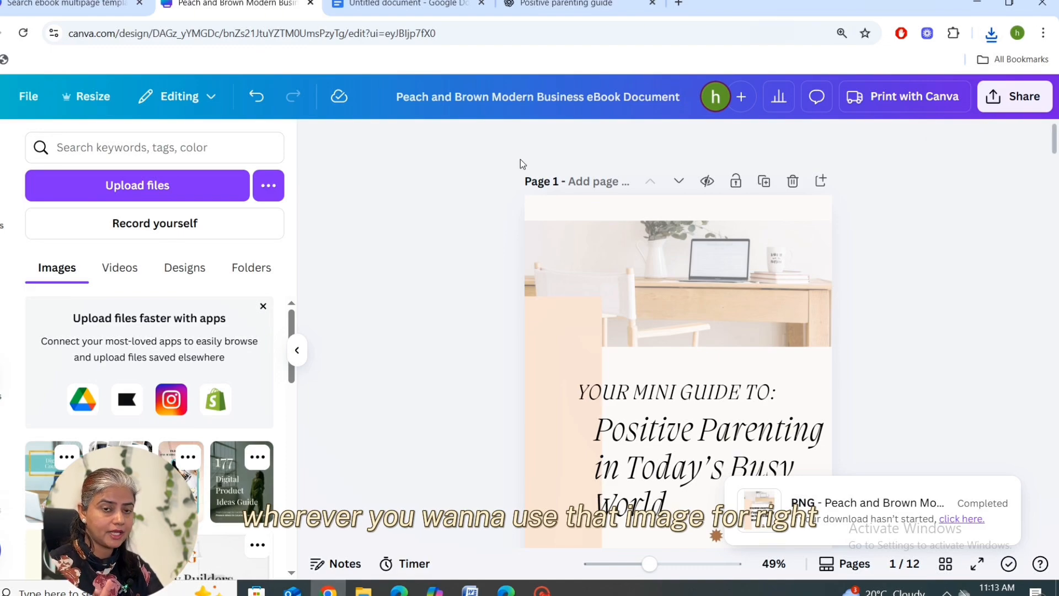
# Return to the Canva home page, search the templates for "mock up templates" and browse the results
pyautogui.click(7, 97)
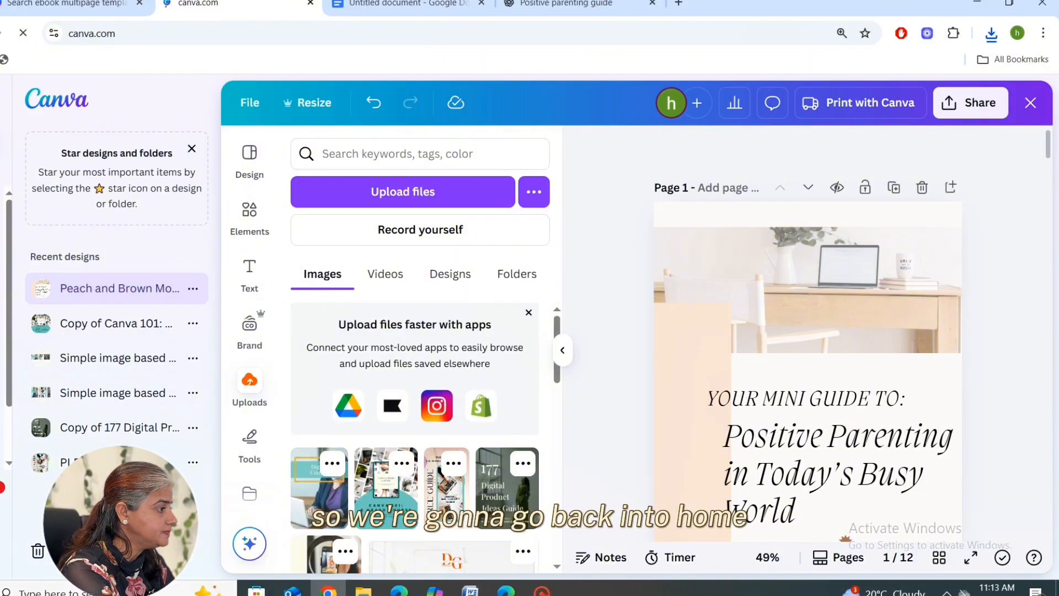
pyautogui.write('mock up ')
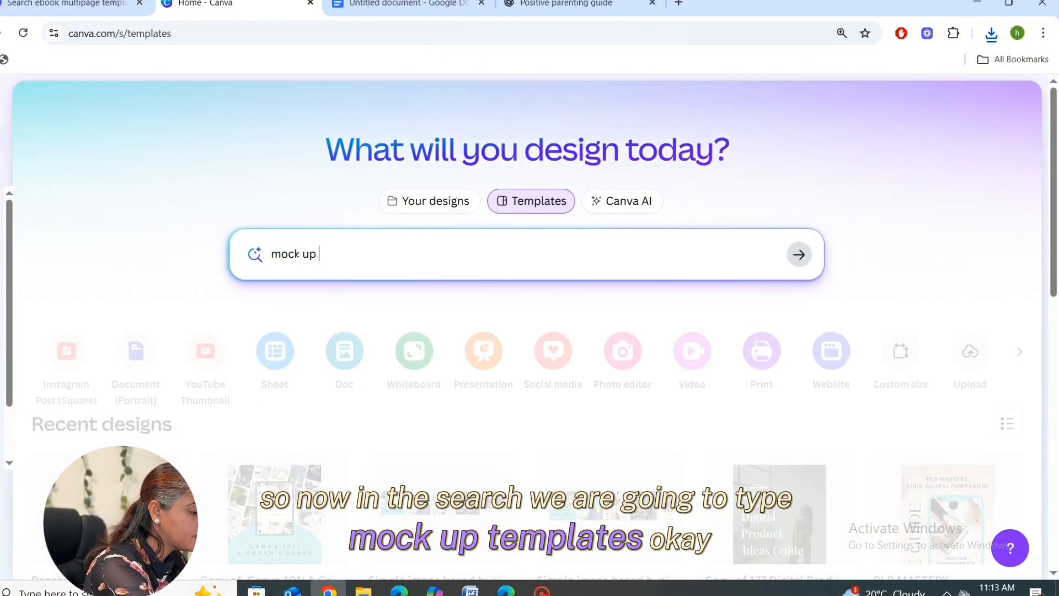
pyautogui.write('templates')
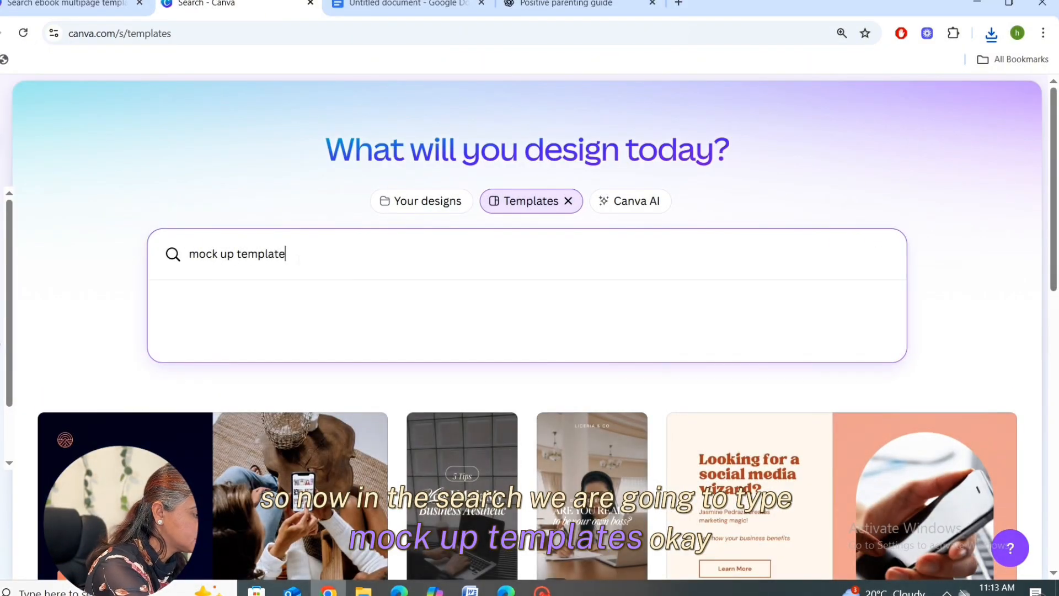
pyautogui.press('Return')
pyautogui.scroll(-10, 1055, 276)
pyautogui.scroll(-3, 1054, 276)
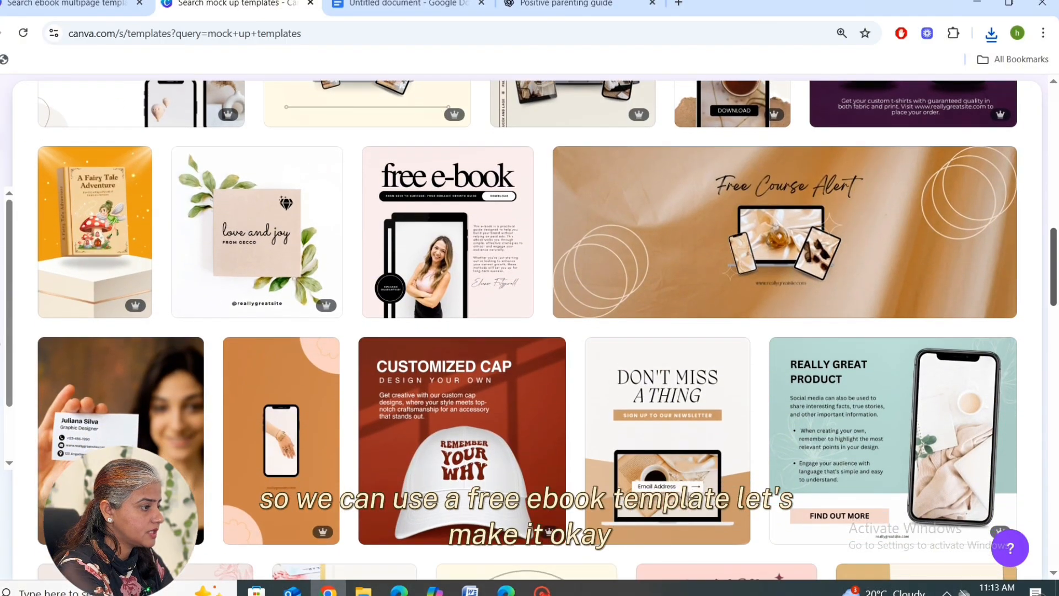
# Refine the template search to "mock up templates ebook"
pyautogui.moveTo(1055, 267); pyautogui.dragTo(1055, 127)
pyautogui.click(211, 282)
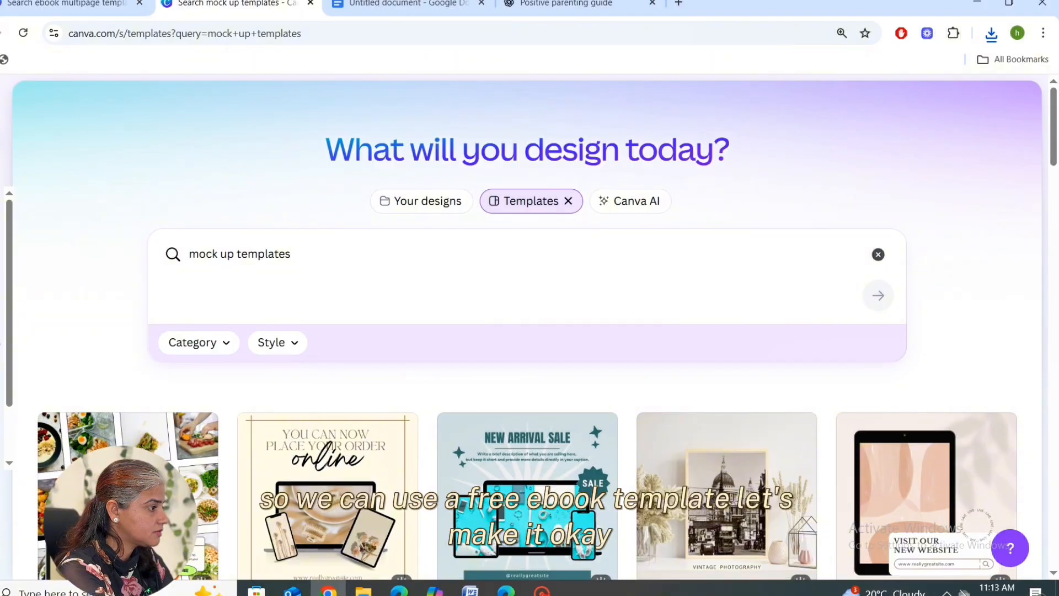
pyautogui.write('ebook')
pyautogui.press('Return')
# Choose the non-premium Red Modern Free Ebook Instagram Post template from the results and open it for customizing
pyautogui.scroll(-5, 1054, 164)
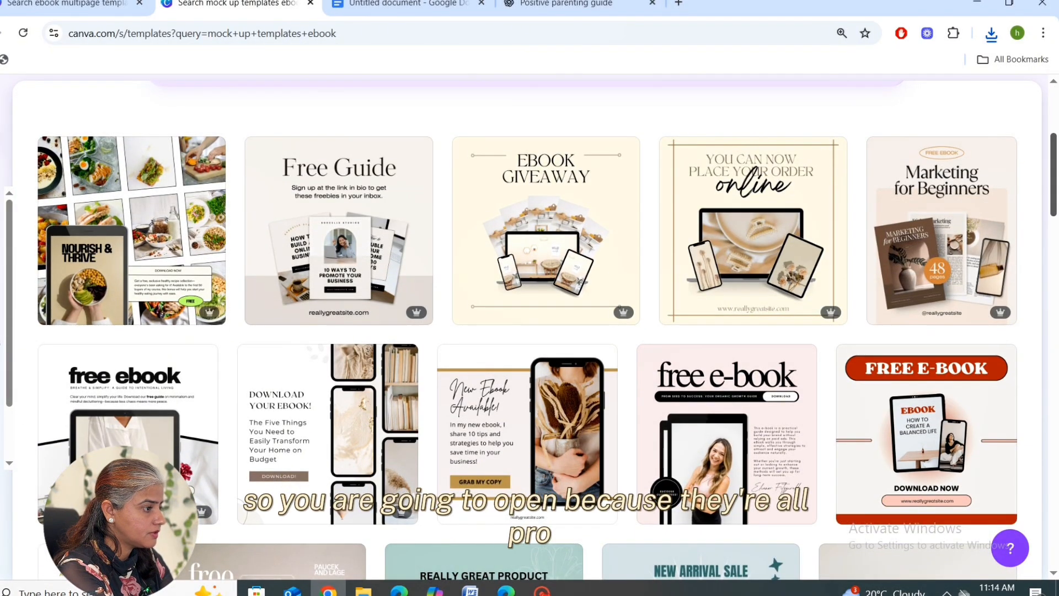
pyautogui.scroll(-1, 548, 333)
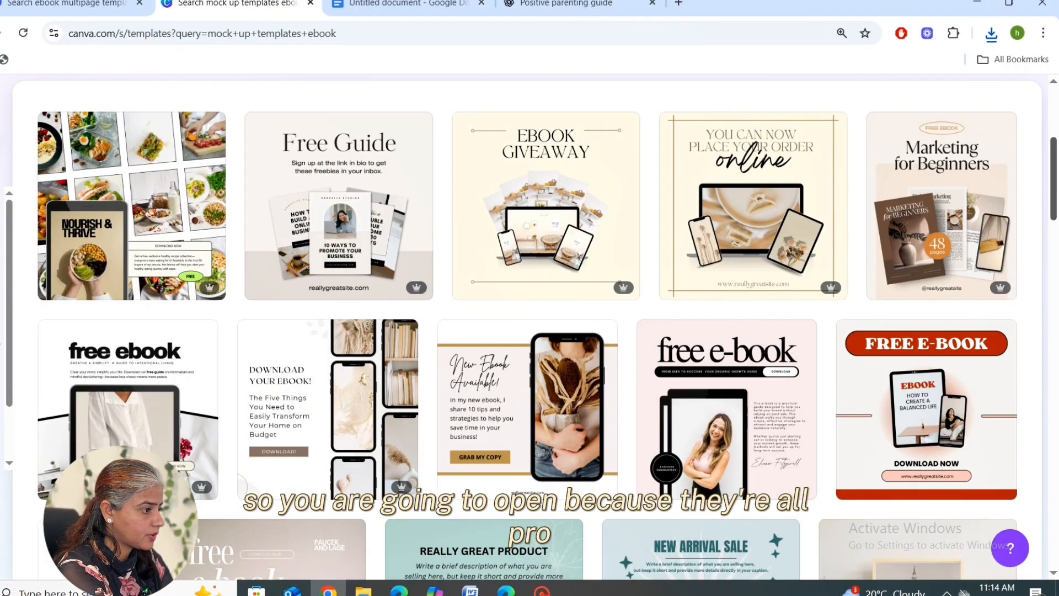
pyautogui.scroll(-2, 527, 331)
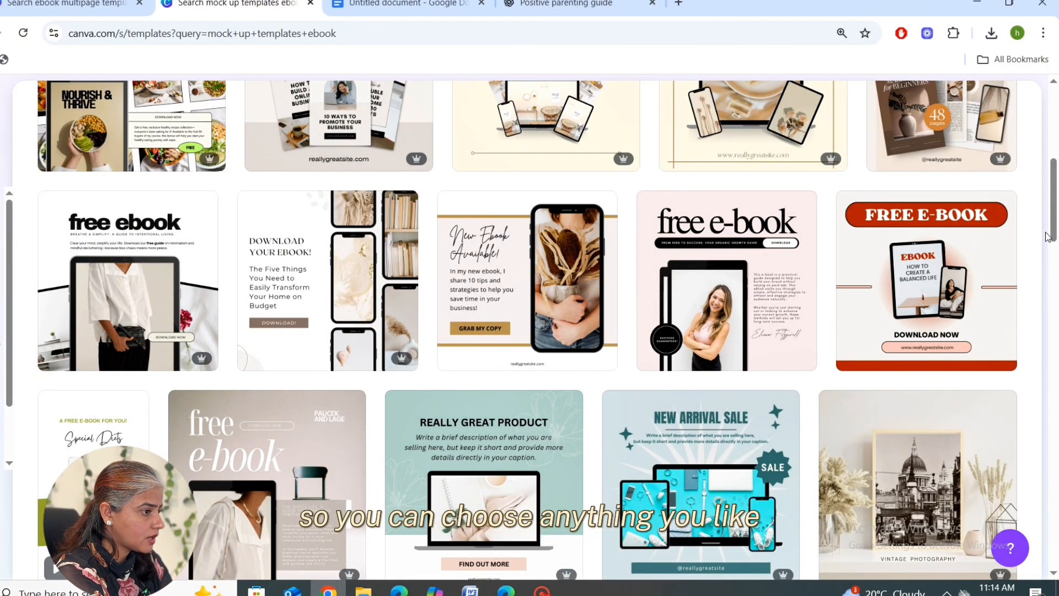
pyautogui.moveTo(1053, 238)
pyautogui.mouseDown()
pyautogui.moveTo(1052, 276)
pyautogui.moveTo(1053, 230)
pyautogui.mouseUp()
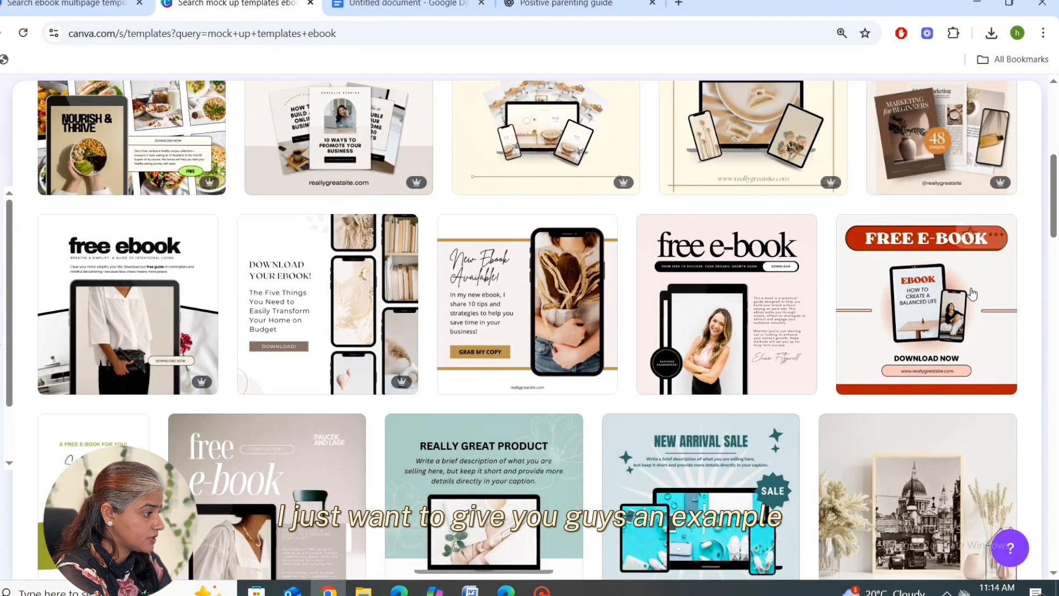
pyautogui.click(916, 327)
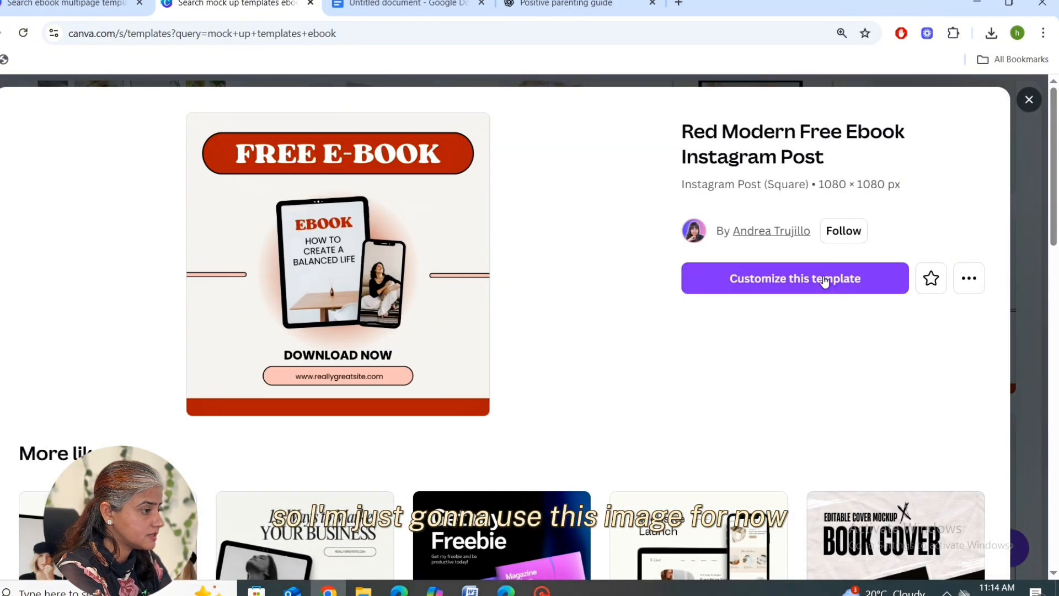
pyautogui.click(823, 276)
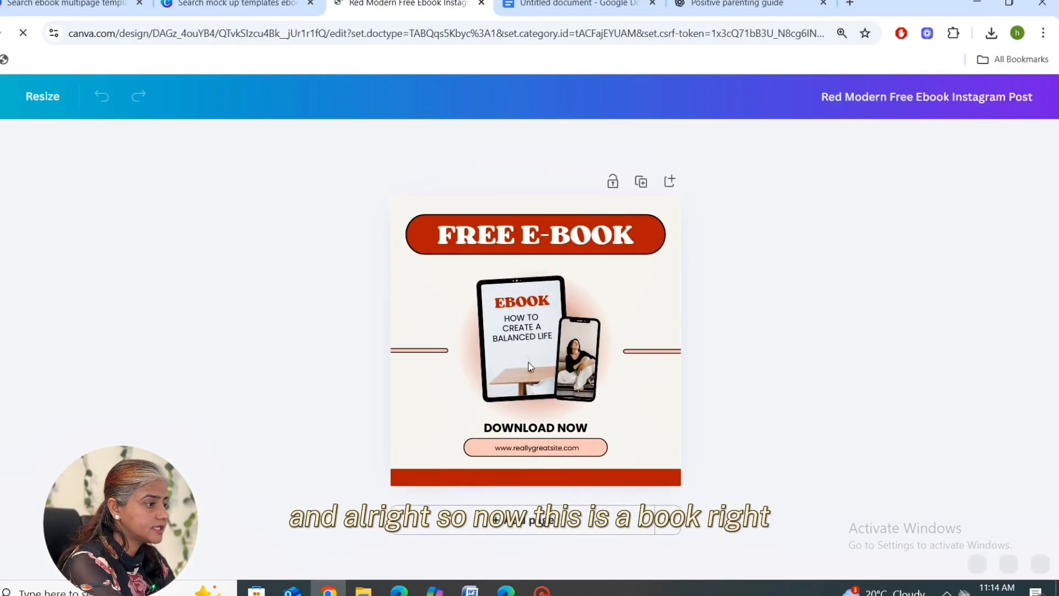
# Upload the cover image "Peach and Brown Modern Business eBook Document" and place it in the tablet screen of the mockup
pyautogui.click(531, 353)
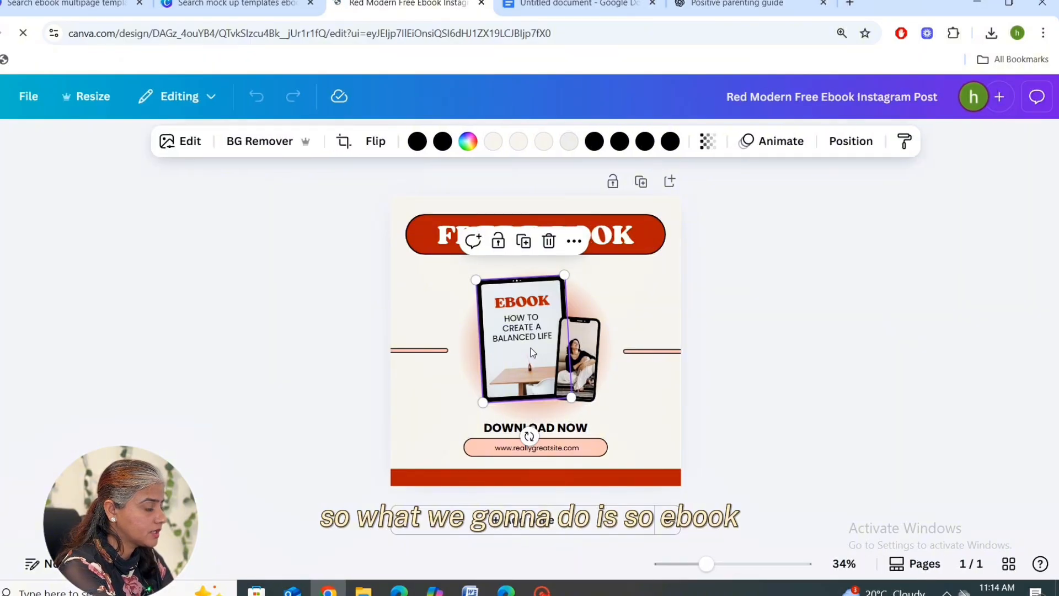
pyautogui.click(2, 386)
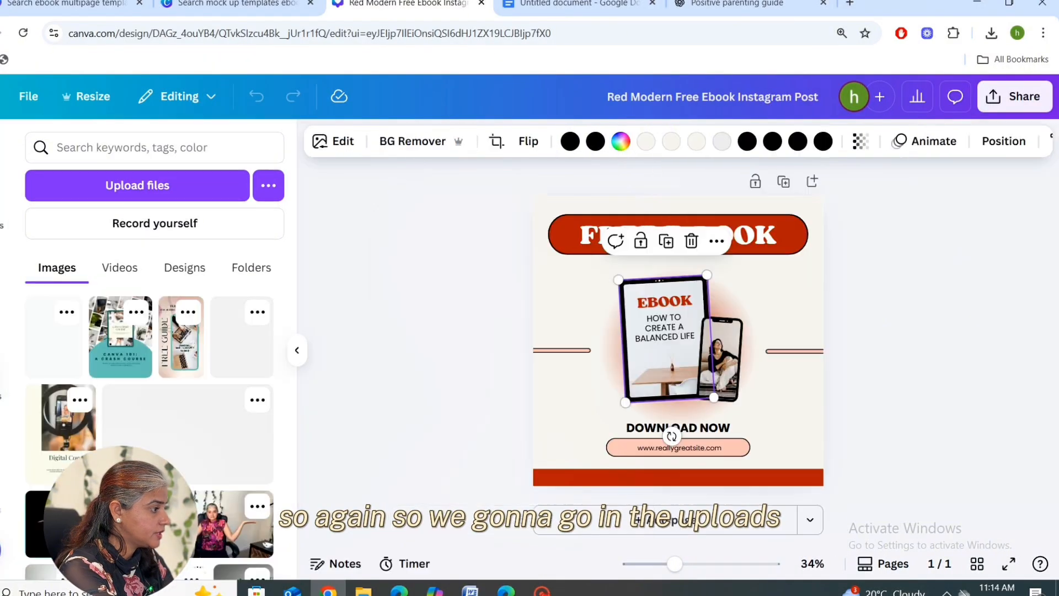
pyautogui.click(165, 191)
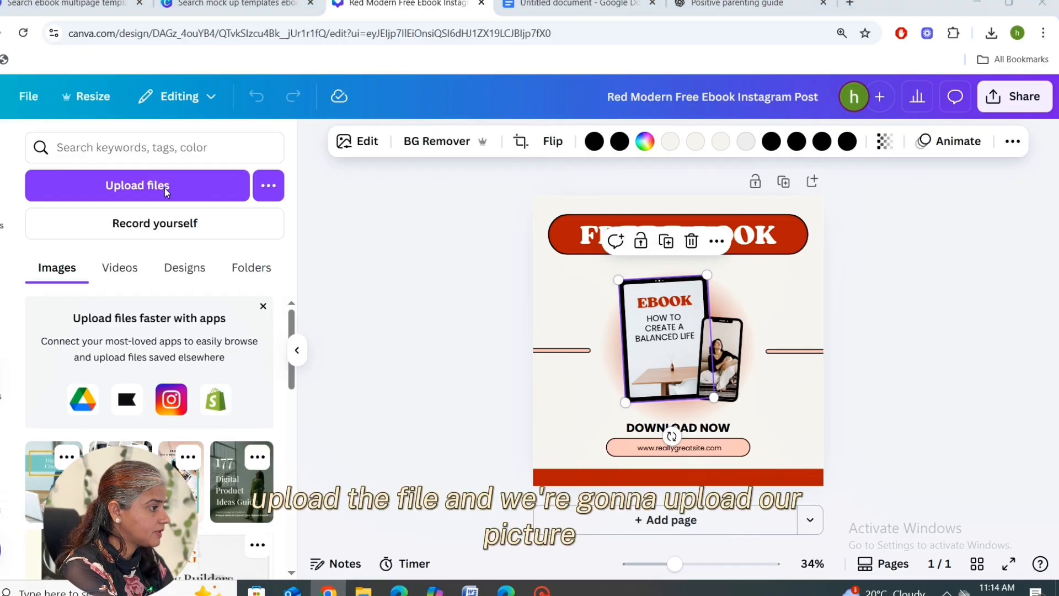
pyautogui.click(106, 92)
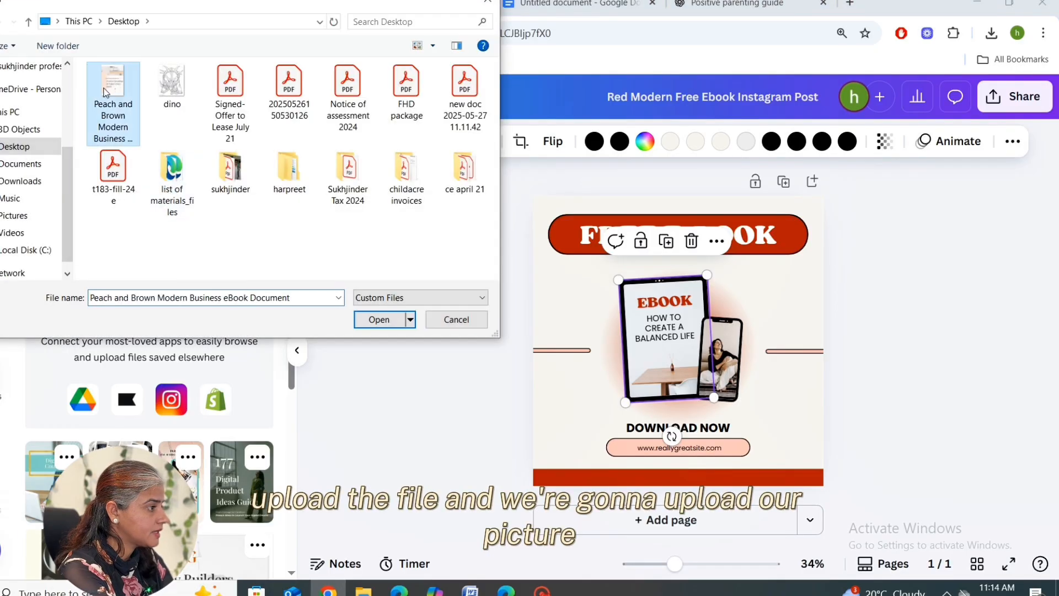
pyautogui.click(377, 320)
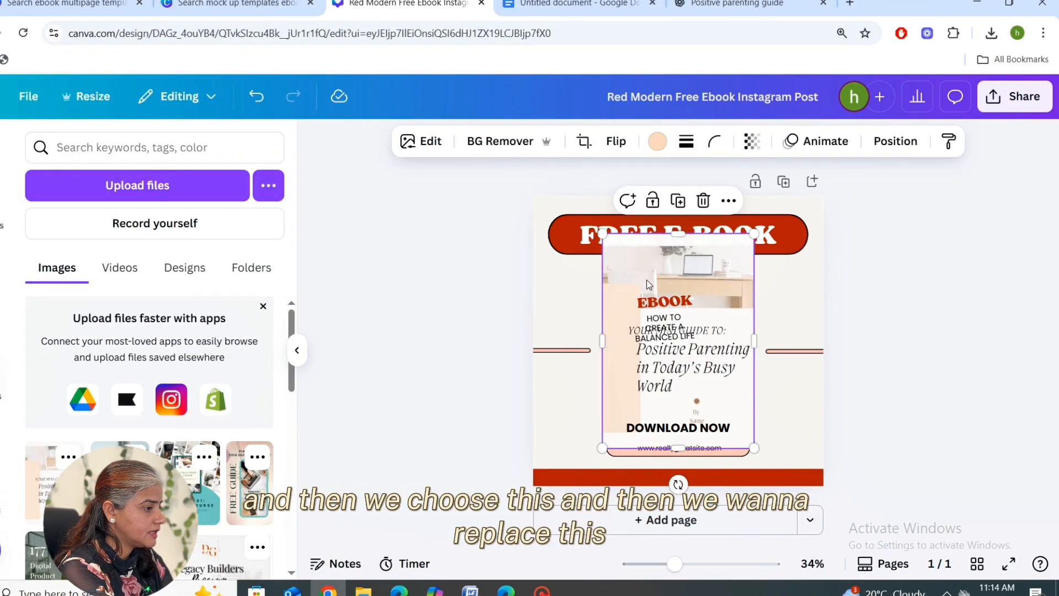
pyautogui.moveTo(638, 270); pyautogui.dragTo(659, 359)
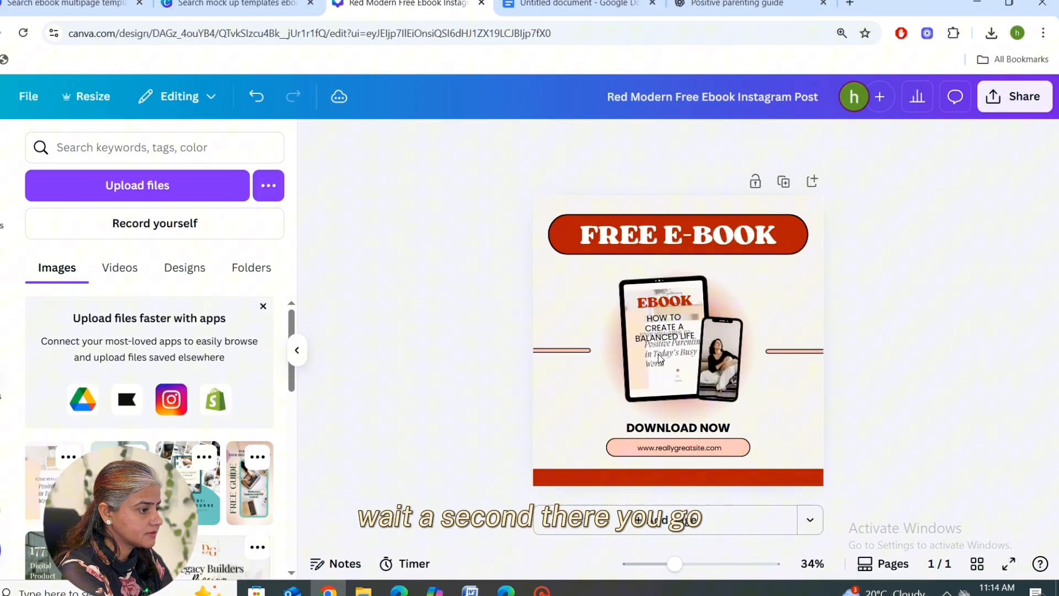
# Delete the "EBOOK" heading and the "HOW TO CREATE A BALANCED LIFE" text covering the cover on the tablet
pyautogui.click(670, 305)
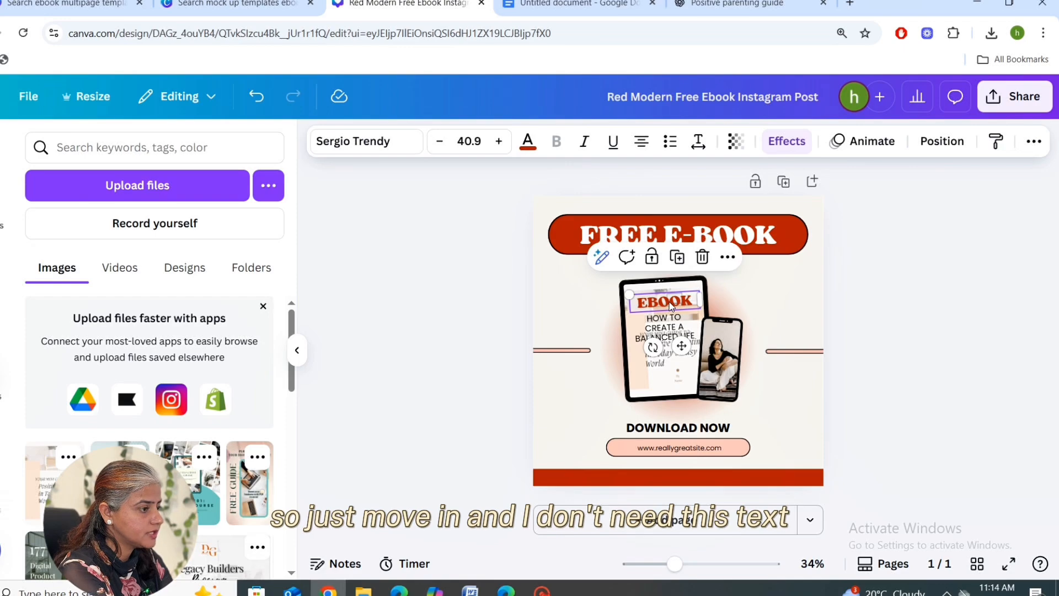
pyautogui.click(704, 258)
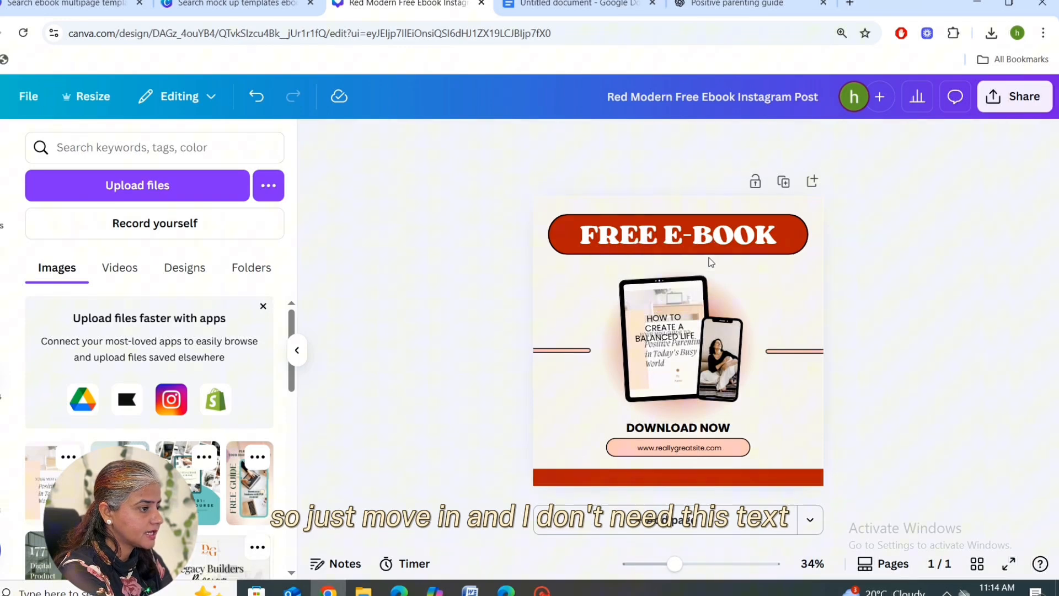
pyautogui.moveTo(659, 341); pyautogui.dragTo(583, 378)
pyautogui.doubleClick(584, 378)
pyautogui.press('BackSpace')
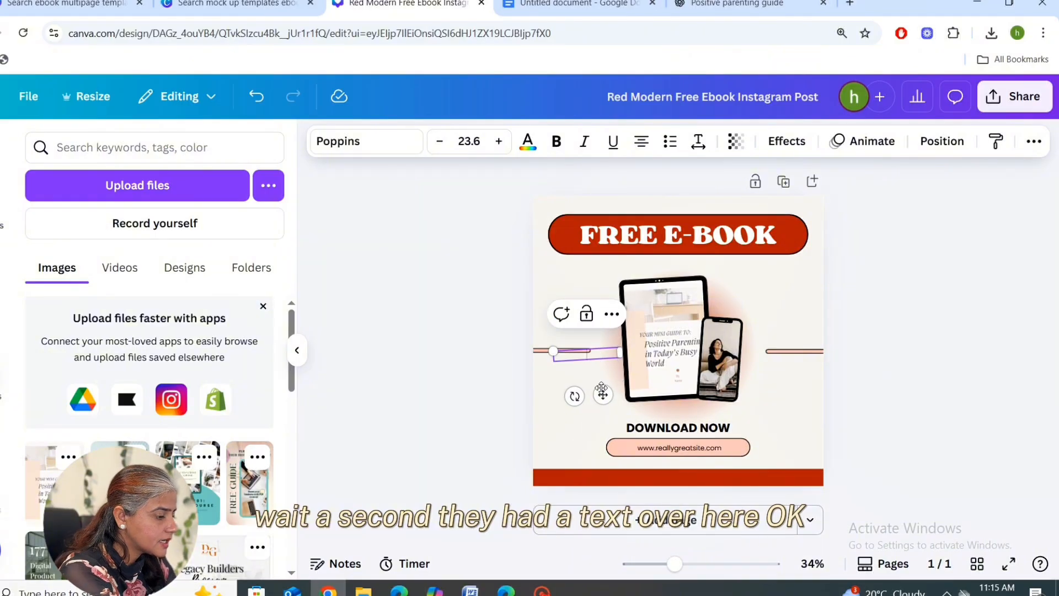
pyautogui.click(683, 381)
# Try several photo colors on the page background and settle on the light brown from the woman's photo palette
pyautogui.click(556, 307)
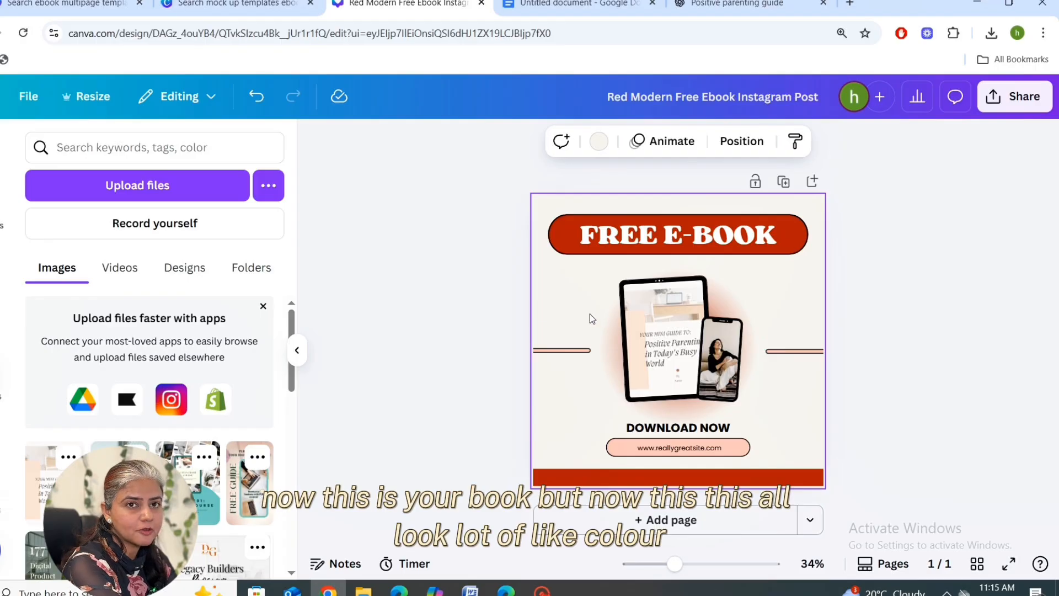
pyautogui.click(599, 145)
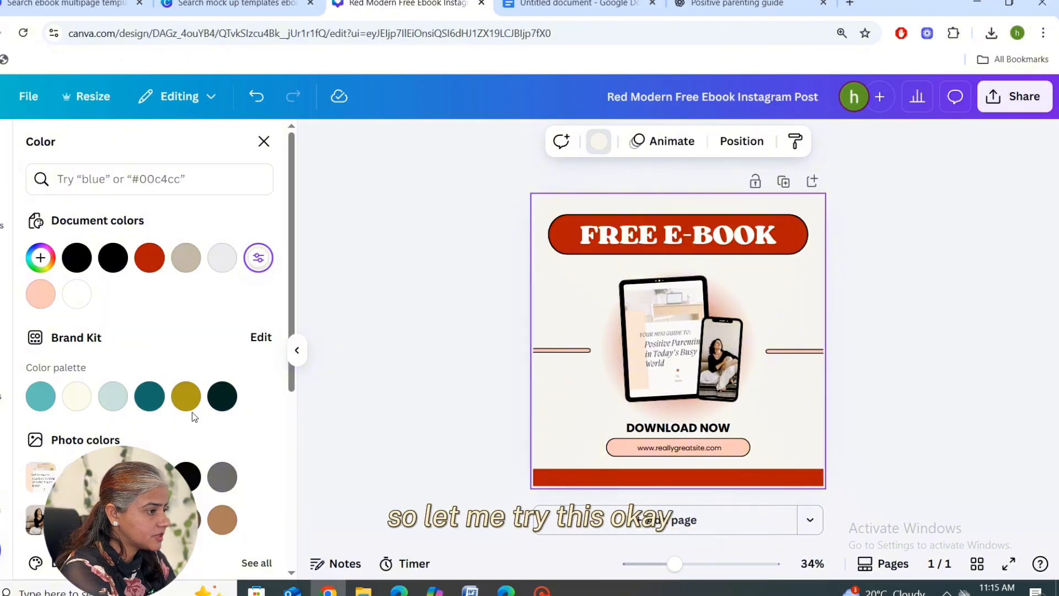
pyautogui.click(222, 519)
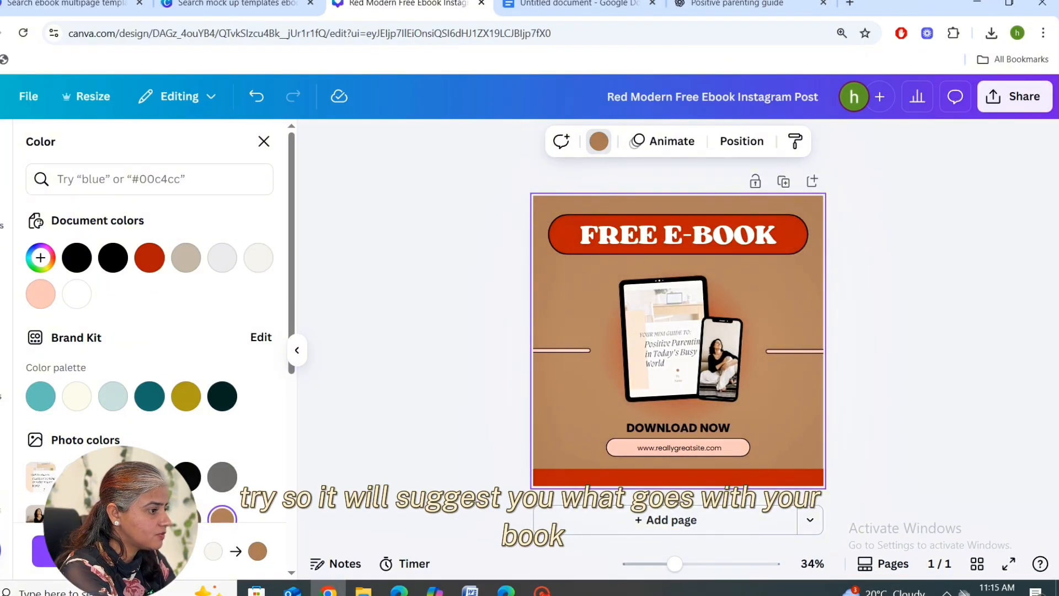
pyautogui.click(149, 519)
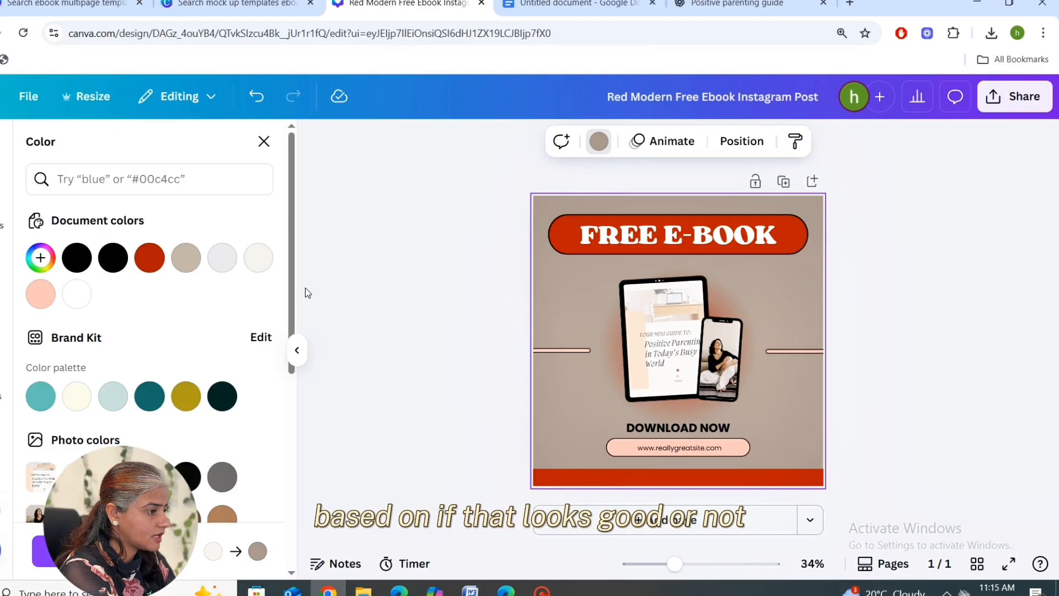
pyautogui.scroll(-3, 116, 382)
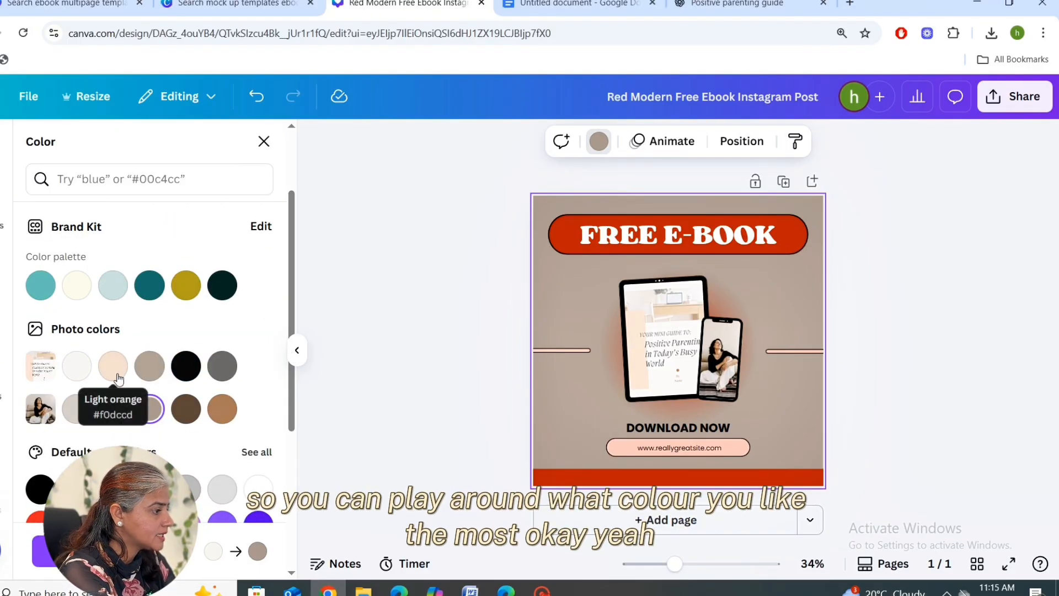
pyautogui.click(118, 379)
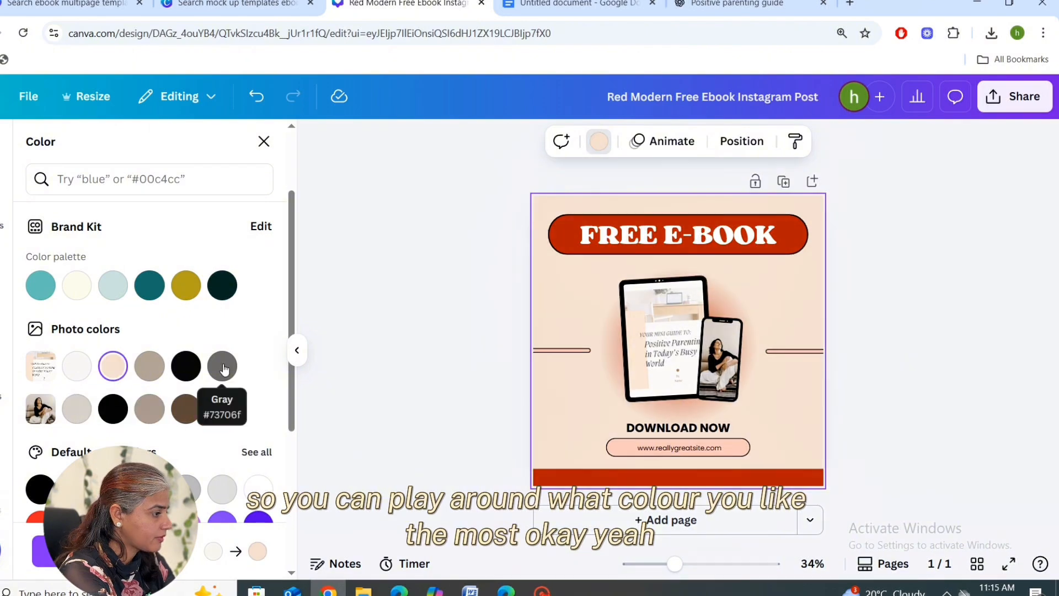
pyautogui.click(222, 366)
pyautogui.click(223, 409)
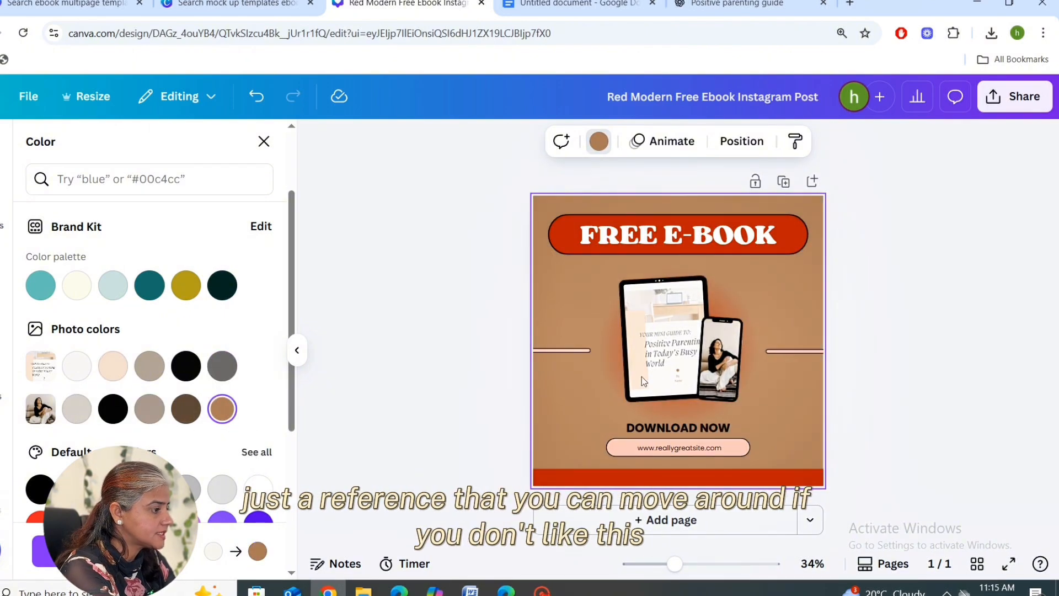
# Delete the thin decorative line to the left of the tablet
pyautogui.click(577, 352)
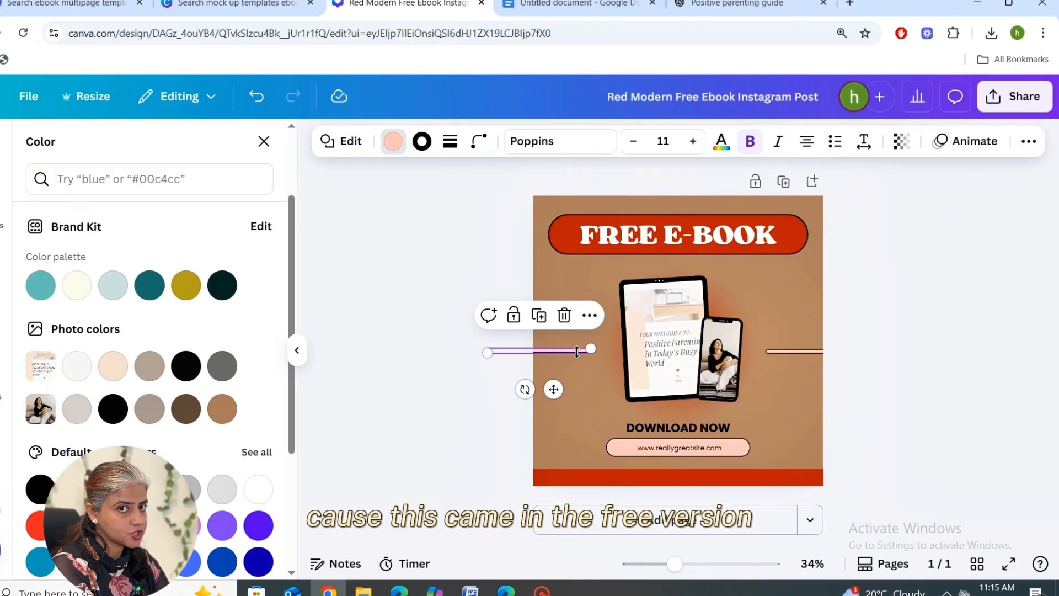
pyautogui.click(564, 315)
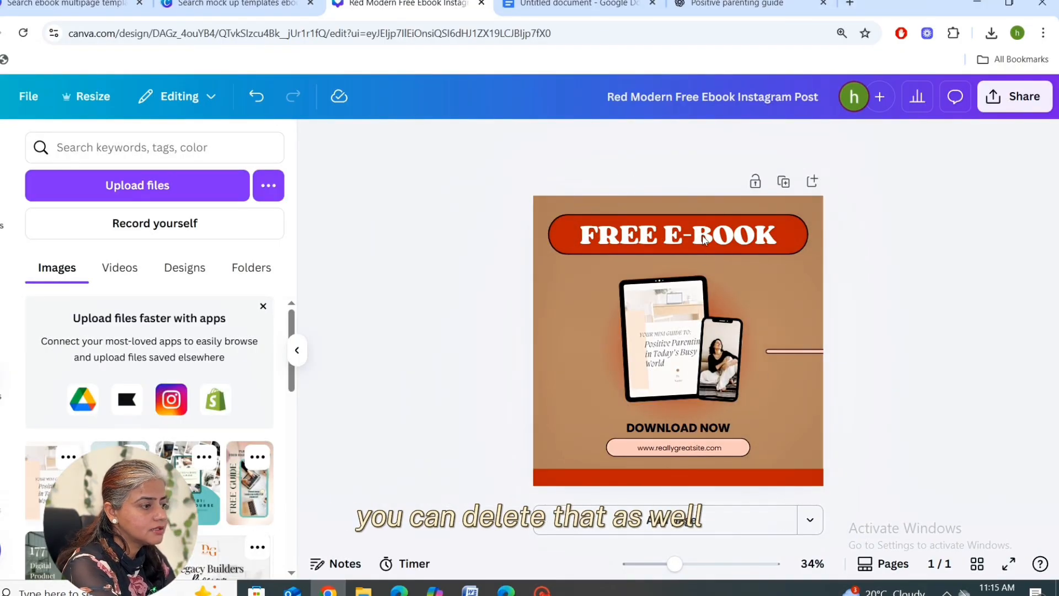
# Replace the banner heading with "GRAB A MINI GUIDE", shrink it to about size 53 and center it in the red banner
pyautogui.click(755, 246)
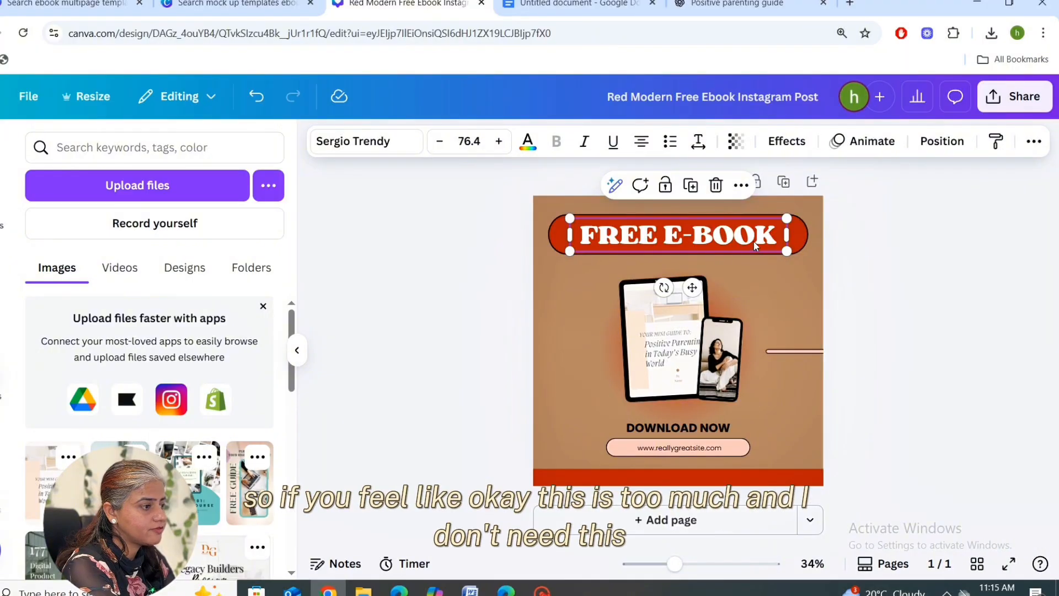
pyautogui.click(743, 233)
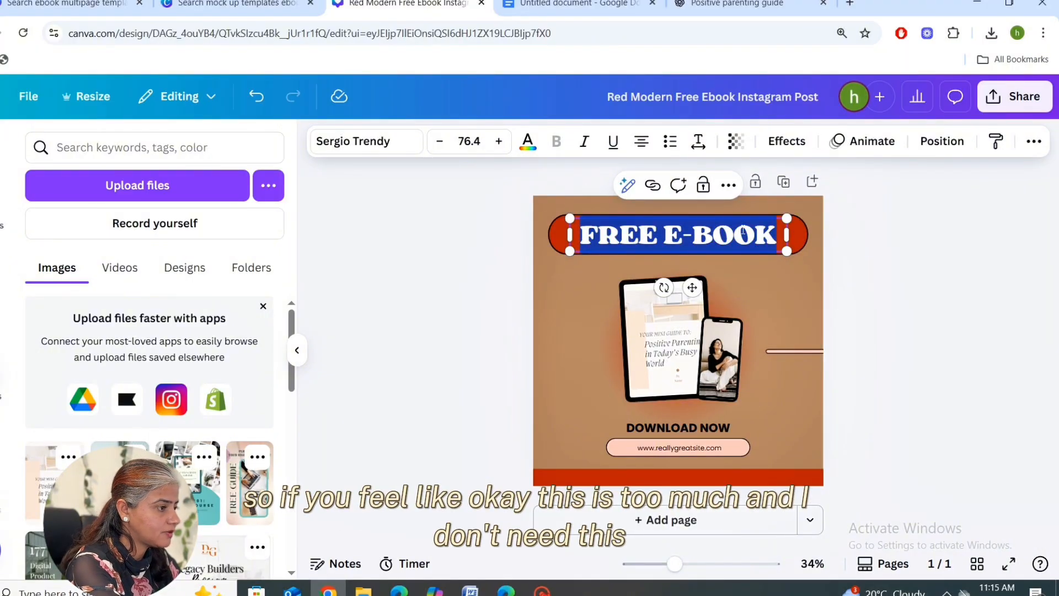
pyautogui.write('GR')
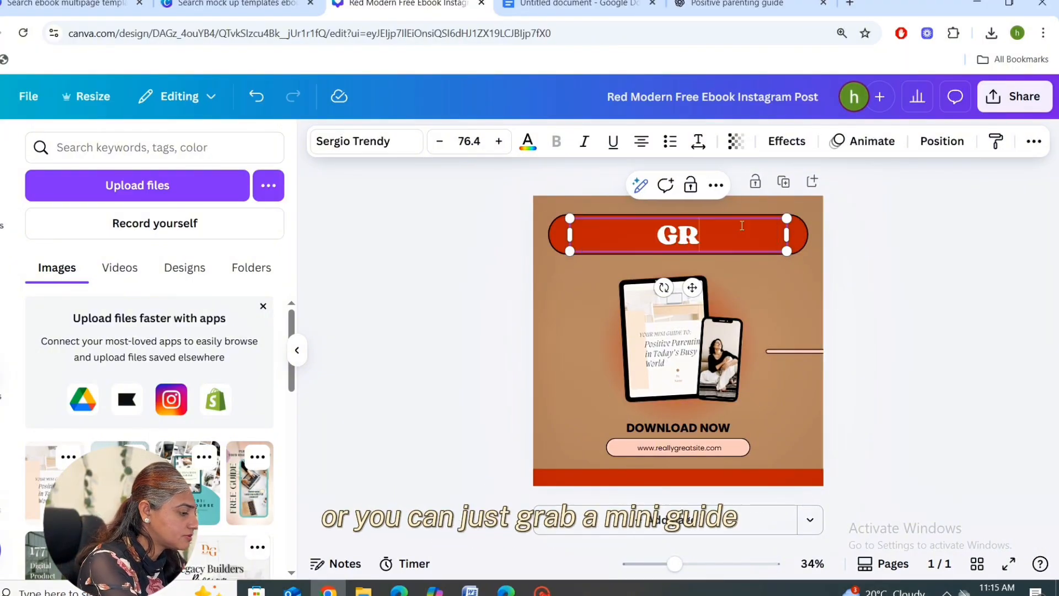
pyautogui.write('AB A MINI GUIDE')
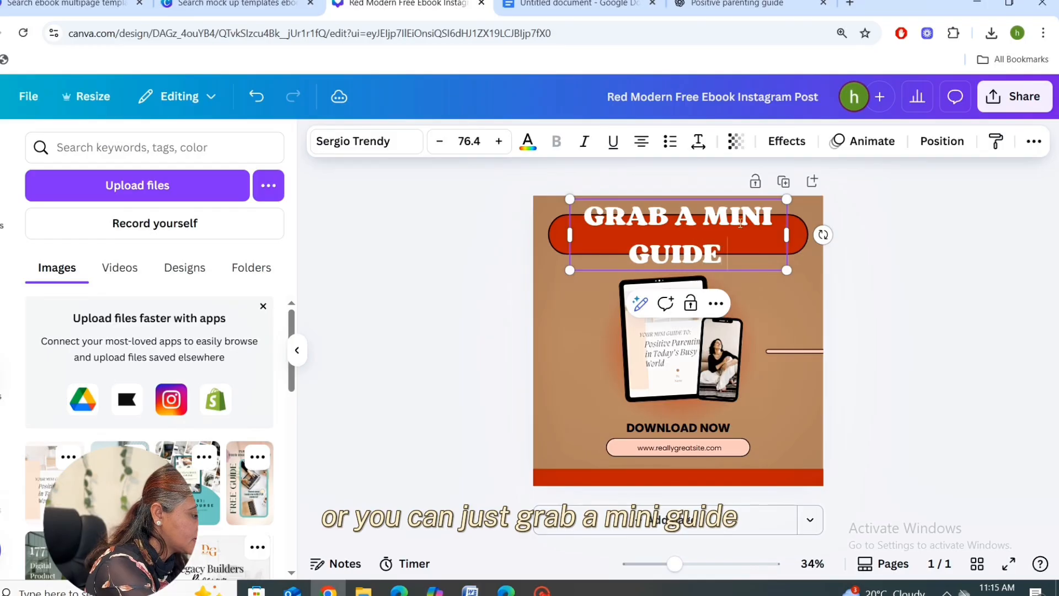
pyautogui.moveTo(786, 274); pyautogui.dragTo(779, 228)
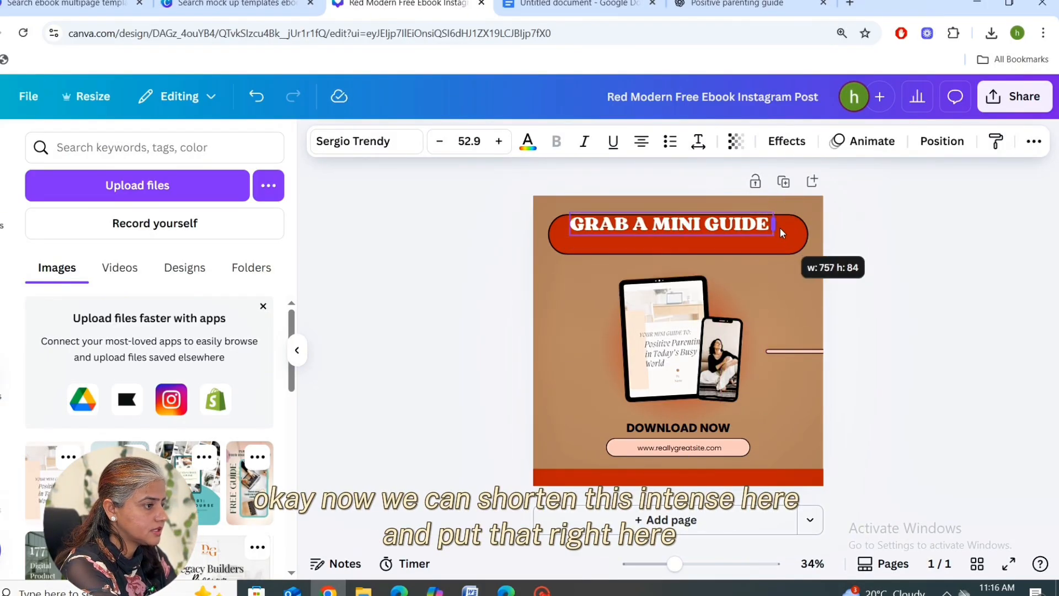
pyautogui.moveTo(683, 273); pyautogui.dragTo(690, 279)
# Select the phone image overlapping the tablet
pyautogui.click(719, 361)
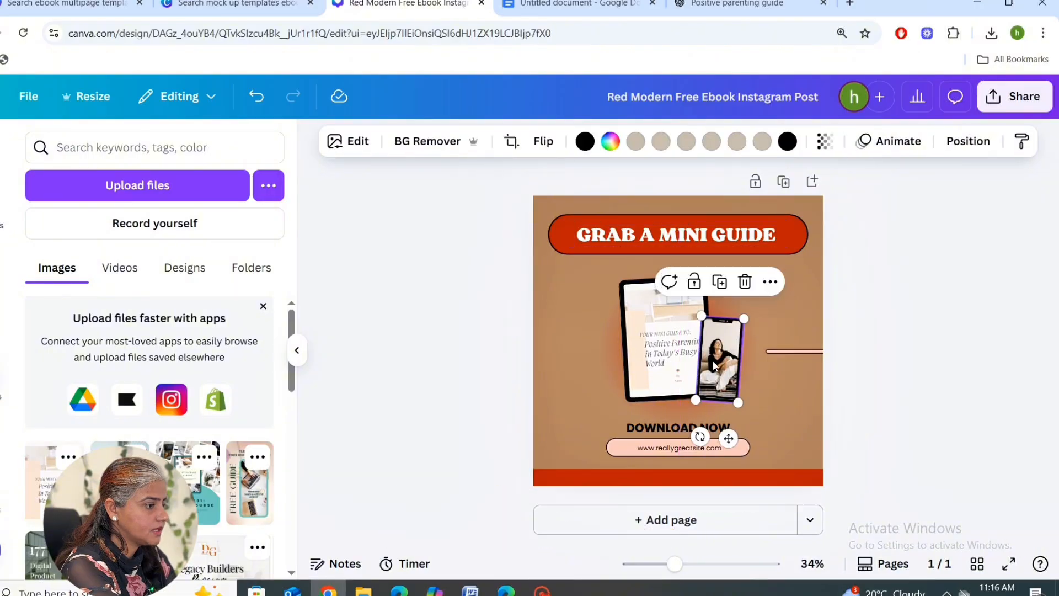